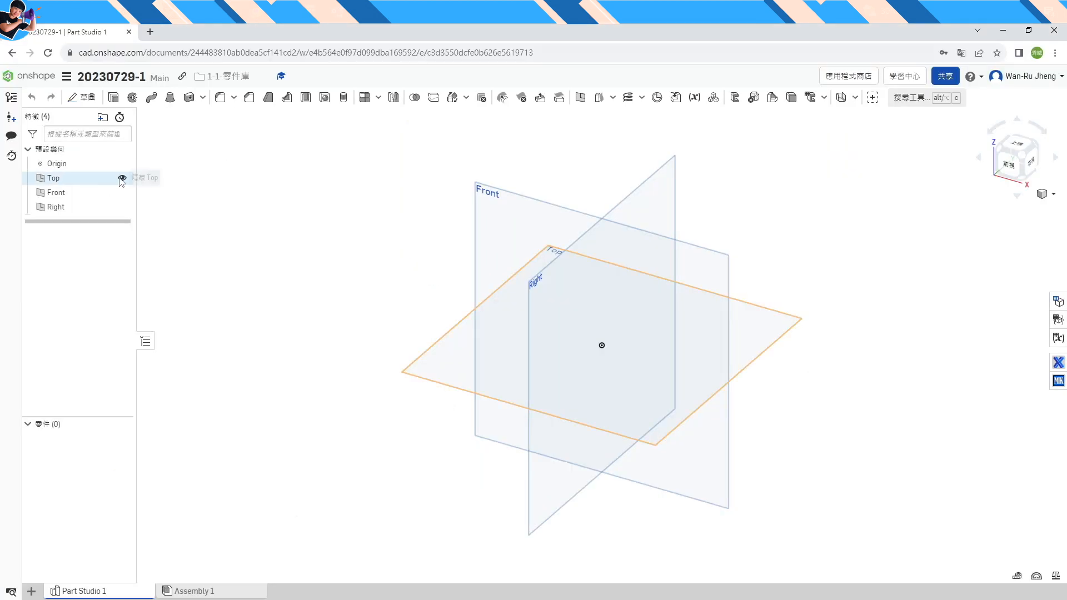
Hide the three default planes and start a sketch on the Top plane
{"action": "left_click", "coordinate": [121, 178]}
{"action": "left_click", "coordinate": [121, 192]}
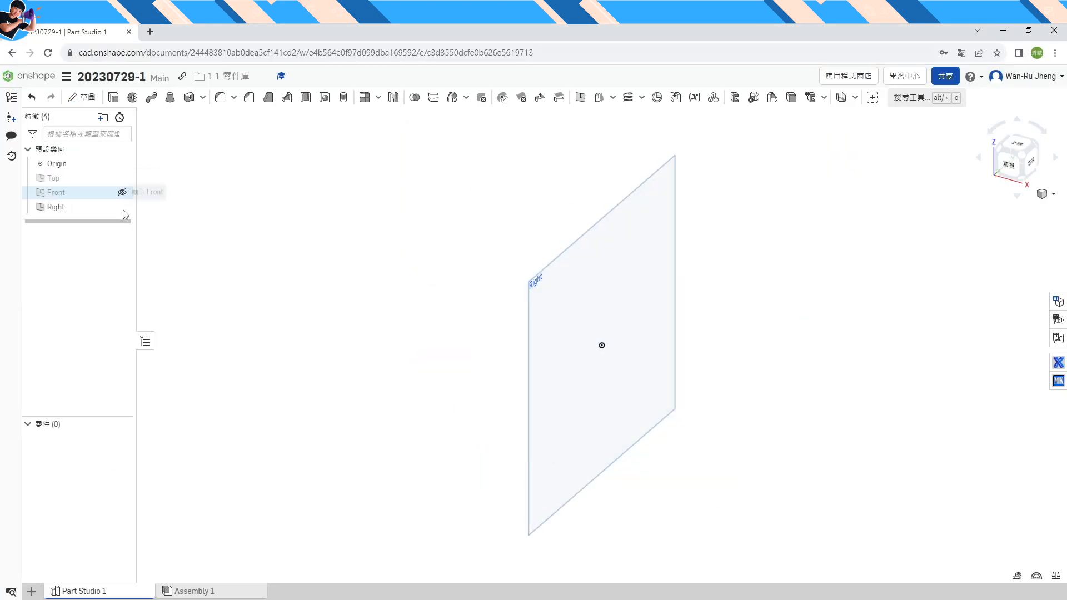
{"action": "left_click", "coordinate": [122, 207]}
{"action": "right_click", "coordinate": [63, 179]}
{"action": "left_click", "coordinate": [106, 223]}
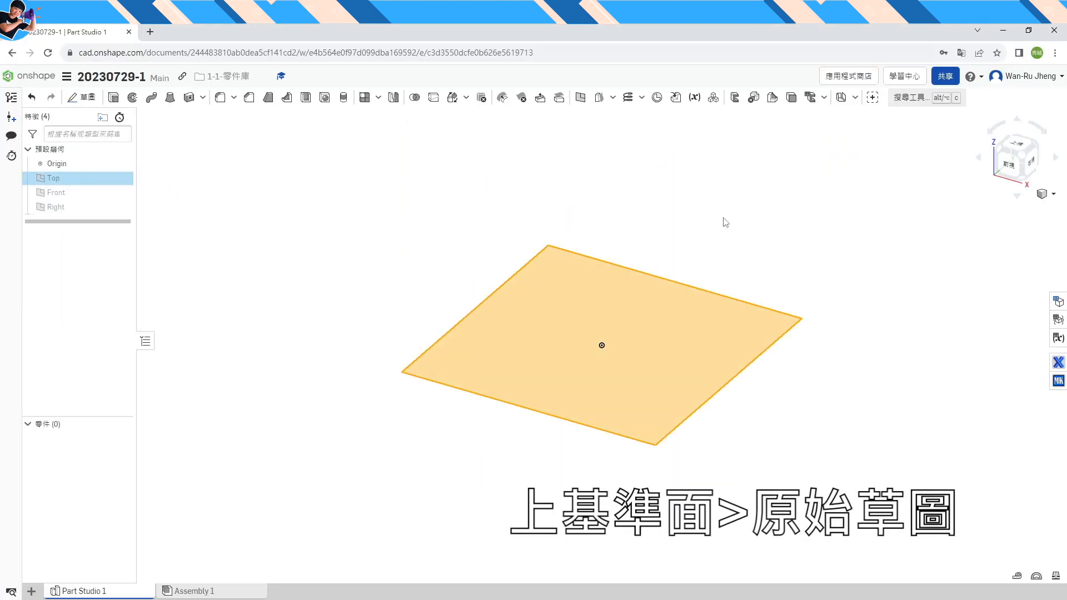
{"action": "key", "text": "shift+s"}
{"action": "key", "text": "n"}
Sketch two concentric circles of different size centred on the origin
{"action": "key", "text": "c"}
{"action": "left_click", "coordinate": [602, 346]}
{"action": "left_click", "coordinate": [714, 308]}
{"action": "left_click", "coordinate": [602, 345]}
{"action": "left_click", "coordinate": [554, 345]}
{"action": "key", "text": "Escape"}
Check the reference drawing and sketch two more concentric circles directly above the origin
{"action": "scroll", "coordinate": [505, 379], "scroll_direction": "down", "scroll_amount": 5}
{"action": "key", "text": "alt+Tab"}
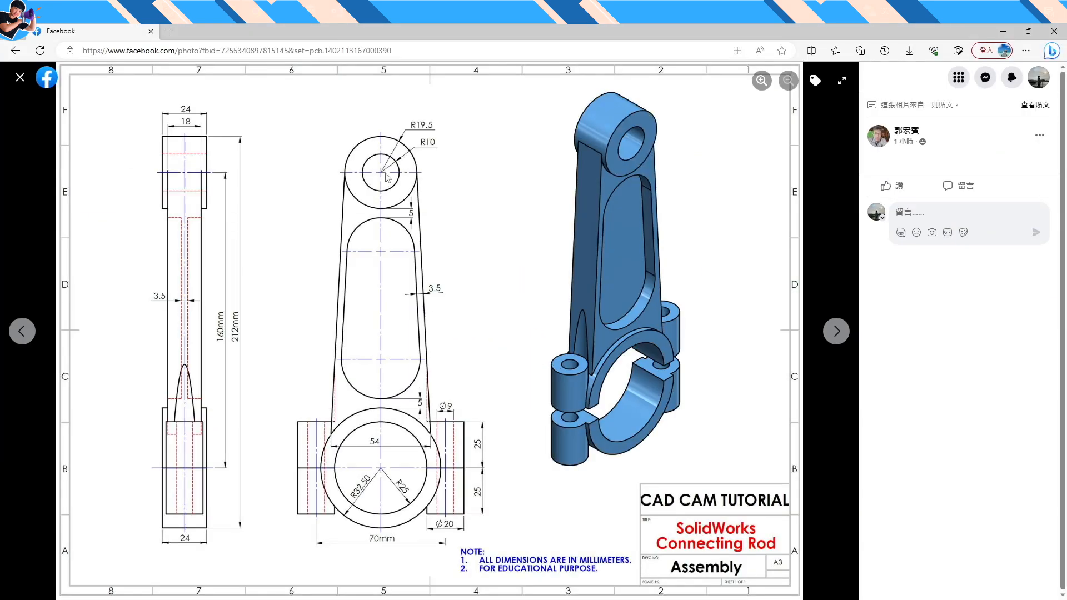
{"action": "key", "text": "alt+Tab"}
{"action": "left_click", "coordinate": [160, 97]}
{"action": "left_click", "coordinate": [550, 167]}
{"action": "left_click", "coordinate": [534, 152]}
{"action": "left_click", "coordinate": [574, 140]}
Dimension the two circles at the origin from the reference drawing, with diameters of 65 mm outside and 50 mm inside
{"action": "key", "text": "alt+Tab"}
{"action": "key", "text": "alt+Tab"}
{"action": "left_click", "coordinate": [505, 385]}
{"action": "left_click", "coordinate": [494, 439]}
{"action": "type", "text": "32.5"}
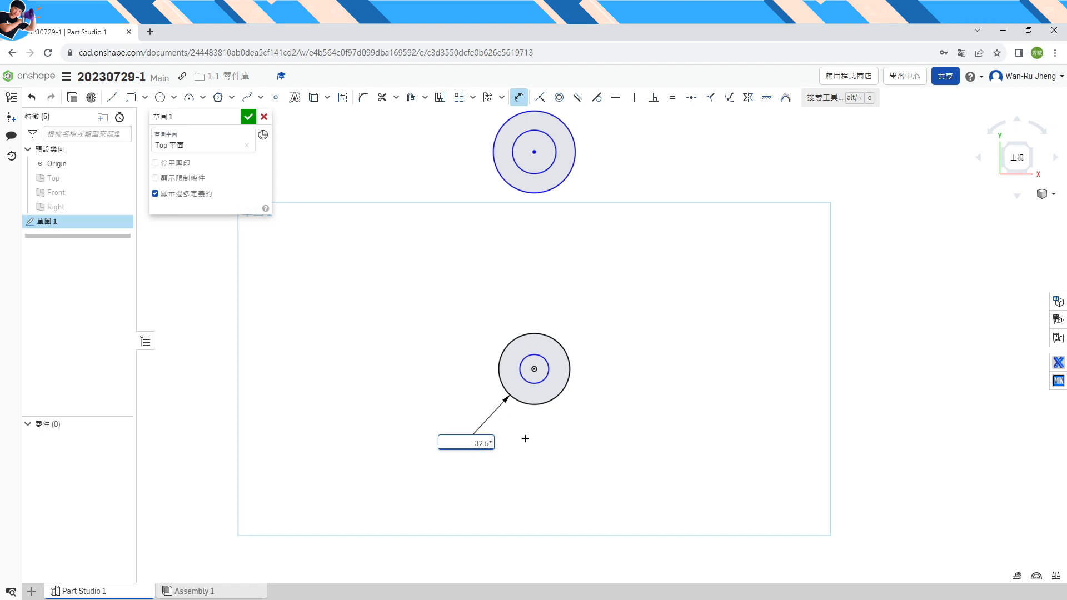
{"action": "key", "text": "Return"}
{"action": "key", "text": "alt+Tab"}
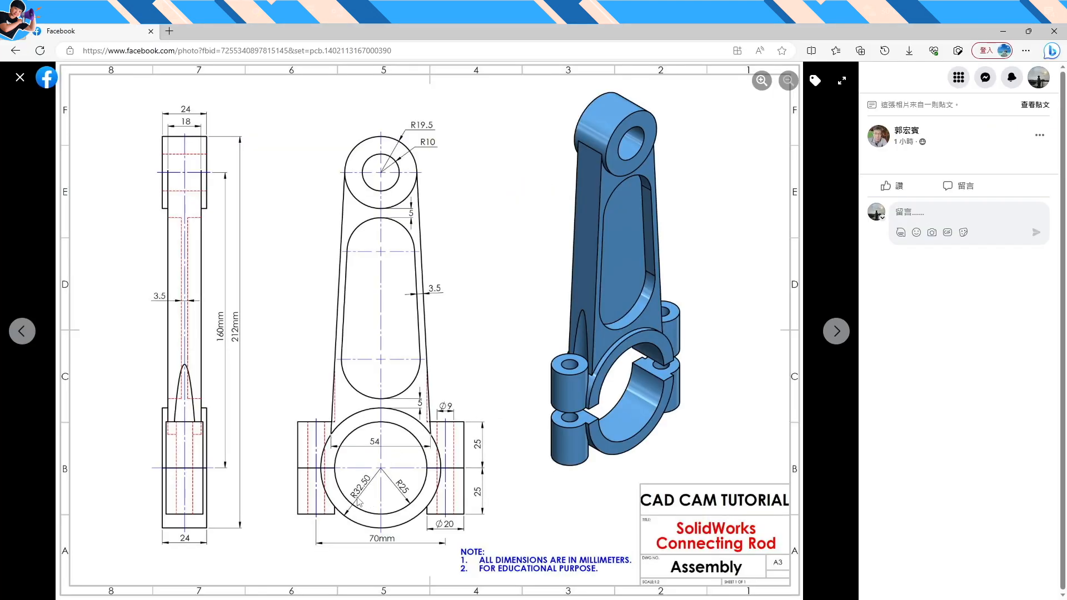
{"action": "key", "text": "alt+Tab"}
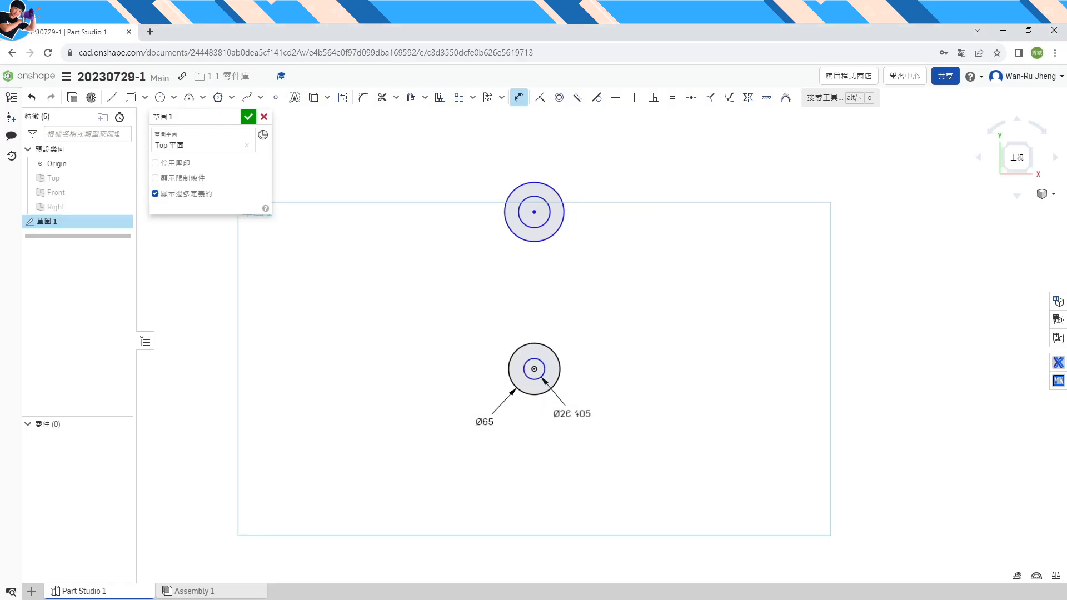
{"action": "key", "text": "Return"}
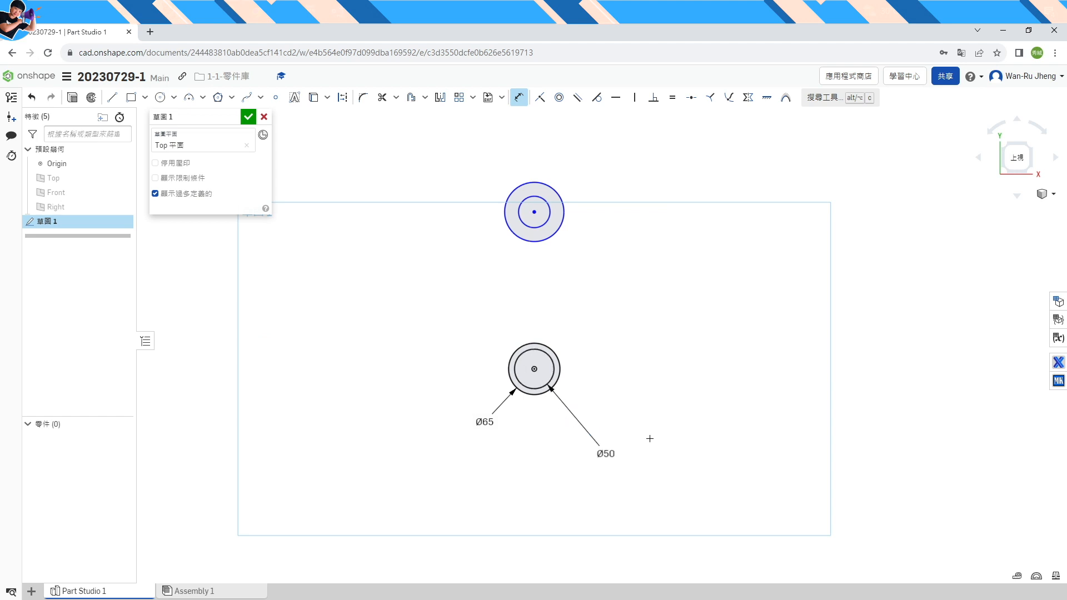
Dimension the outer circle of the upper pair to twice the 19.5 mm radius given in the reference drawing
{"action": "key", "text": "alt+Tab"}
{"action": "key", "text": "alt+Tab"}
{"action": "key", "text": "s"}
{"action": "left_click", "coordinate": [687, 225]}
{"action": "left_click", "coordinate": [563, 201]}
{"action": "left_click", "coordinate": [599, 165]}
{"action": "type", "text": "19.5*2"}
{"action": "key", "text": "Return"}
Set the diameter of the upper pair's inner circle to 20 mm, following the reference drawing
{"action": "key", "text": "alt+Tab"}
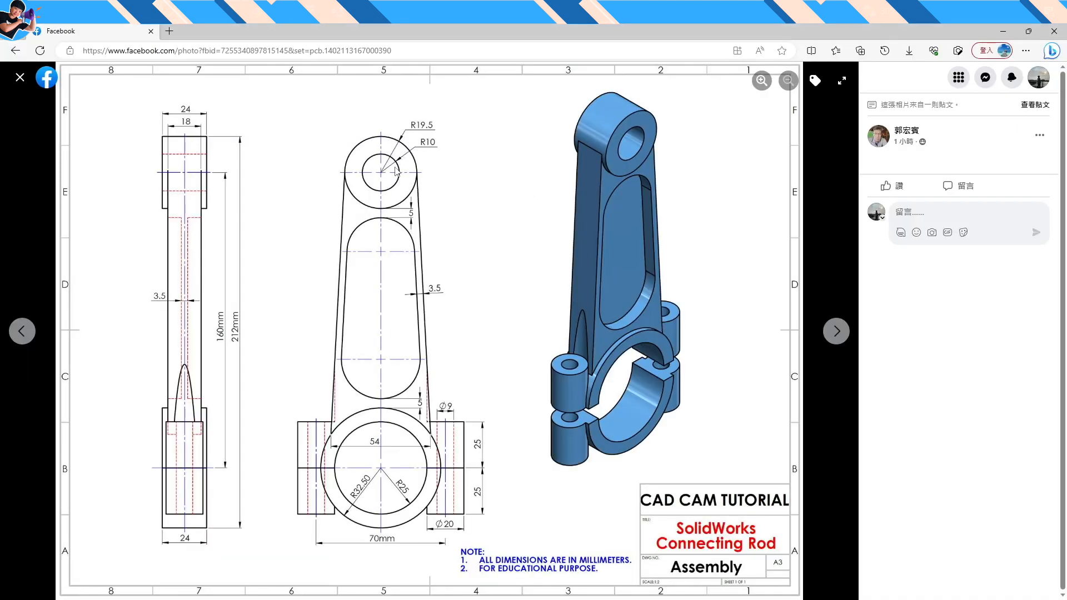
{"action": "key", "text": "alt+Tab"}
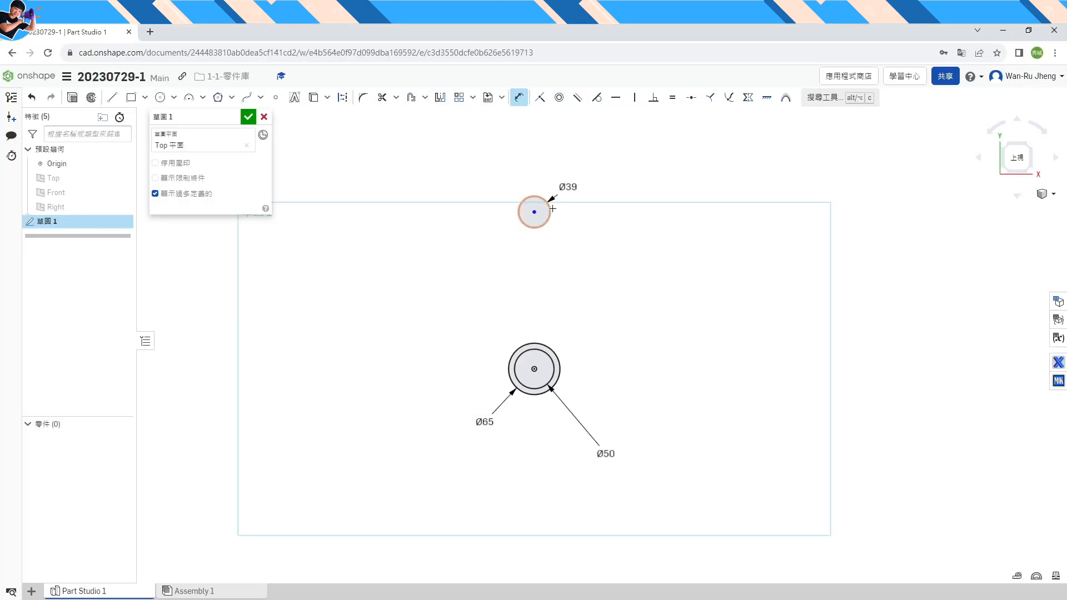
{"action": "scroll", "coordinate": [547, 211], "scroll_direction": "up", "scroll_amount": 10}
{"action": "left_click", "coordinate": [554, 138]}
{"action": "left_click", "coordinate": [611, 139]}
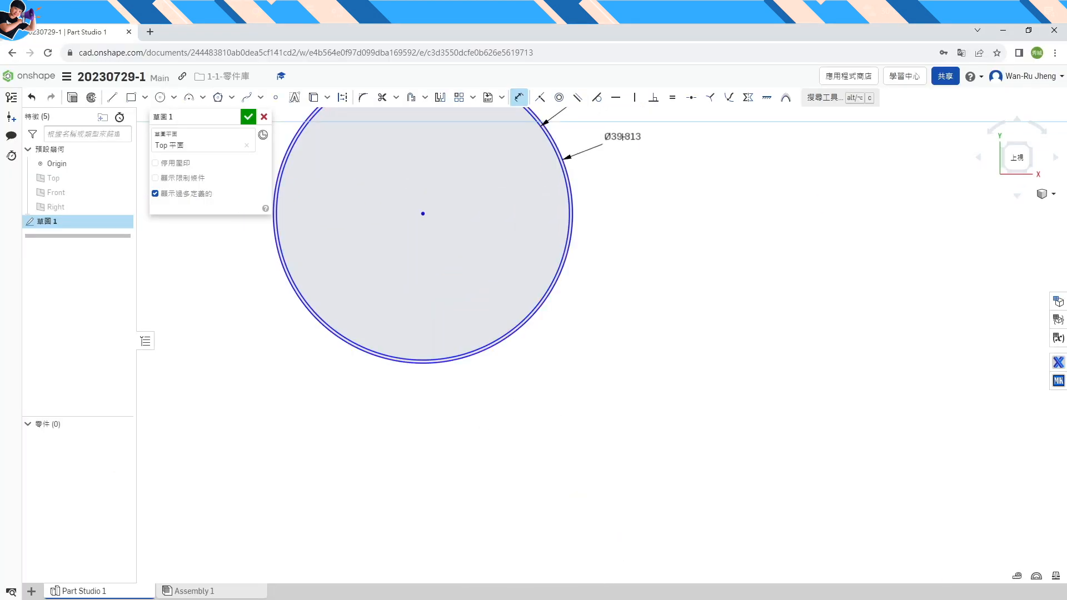
Dimension the vertical distance between the lower and upper circle centres as 160 mm
{"action": "scroll", "coordinate": [555, 261], "scroll_direction": "down", "scroll_amount": 8}
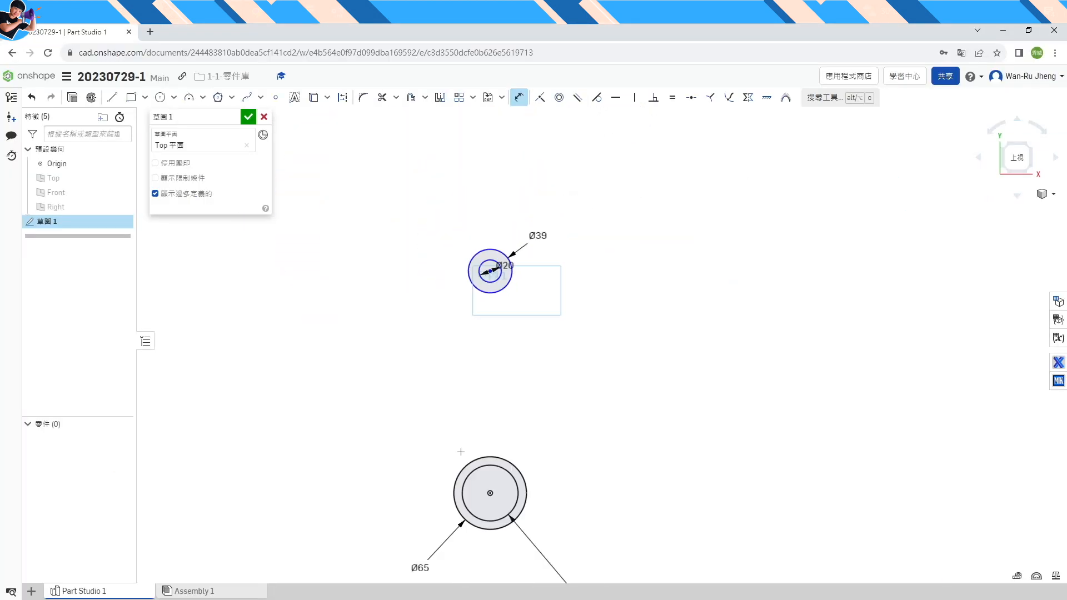
{"action": "key", "text": "alt+Tab"}
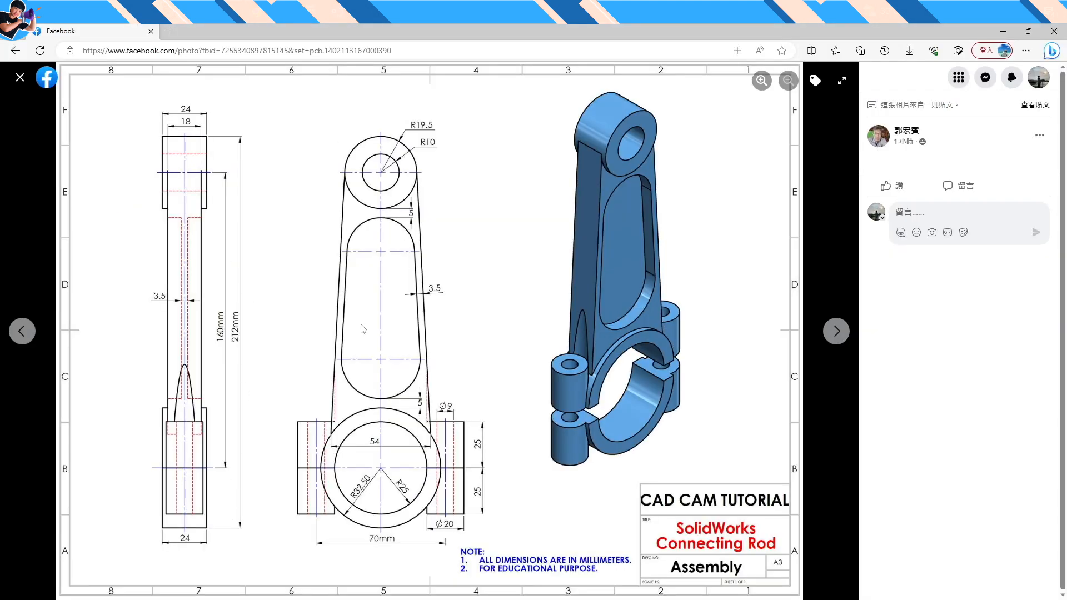
{"action": "key", "text": "alt+Tab"}
{"action": "left_click", "coordinate": [491, 493]}
{"action": "left_click", "coordinate": [614, 400]}
{"action": "type", "text": "160"}
{"action": "key", "text": "Return"}
Move the 65 mm and 50 mm diameter labels closer to the lower circles
{"action": "left_click_drag", "start_coordinate": [382, 557], "coordinate": [407, 506]}
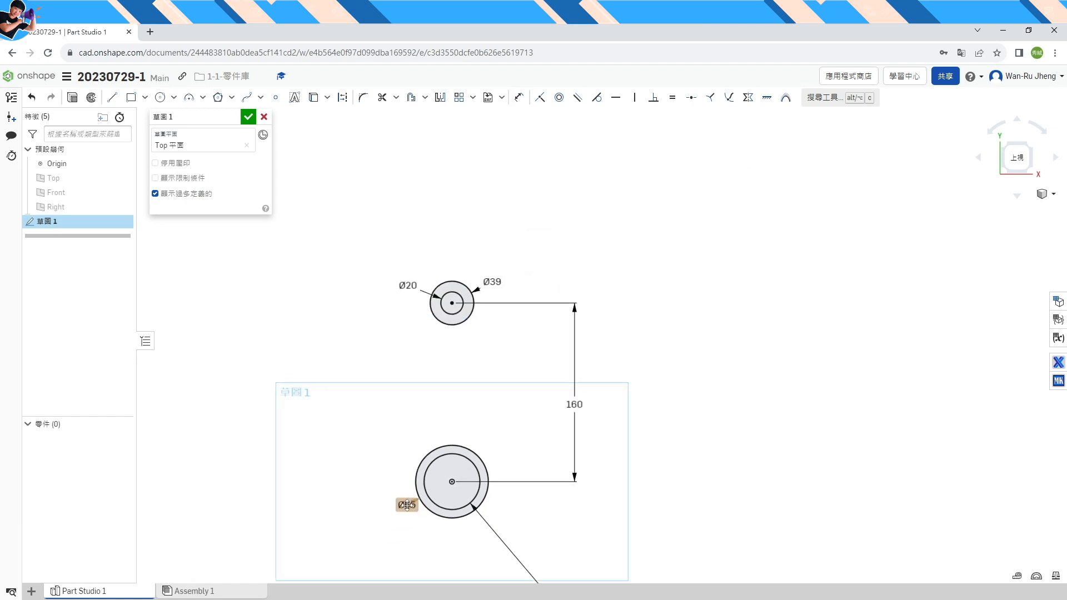
{"action": "scroll", "coordinate": [469, 496], "scroll_direction": "down", "scroll_amount": 2}
{"action": "middle_click_drag", "start_coordinate": [469, 496], "coordinate": [455, 484]}
{"action": "left_click_drag", "start_coordinate": [515, 560], "coordinate": [482, 508]}
{"action": "scroll", "coordinate": [438, 448], "scroll_direction": "up", "scroll_amount": 3}
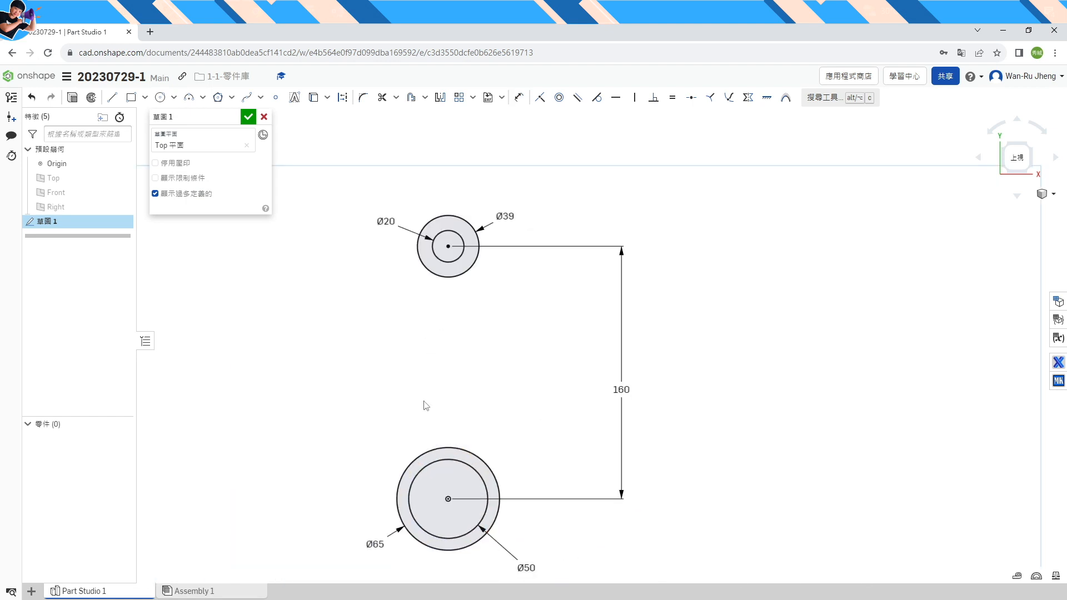
Sketch a slanted line joining the outer lower circle to the outer upper circle along their left sides
{"action": "left_click", "coordinate": [112, 96]}
{"action": "left_click", "coordinate": [412, 461]}
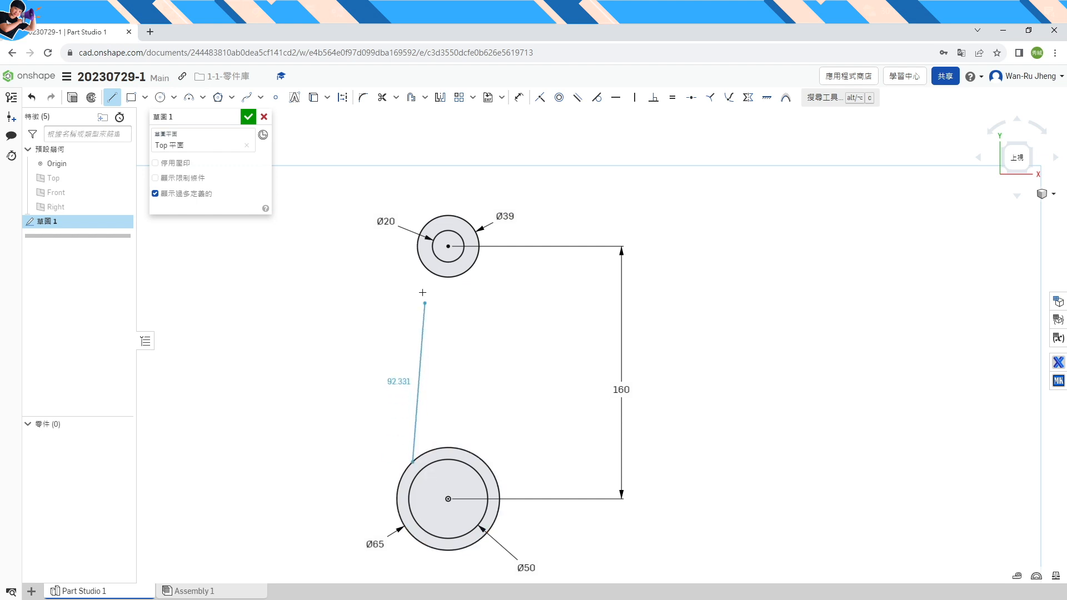
{"action": "left_click", "coordinate": [420, 260]}
{"action": "key", "text": "Escape"}
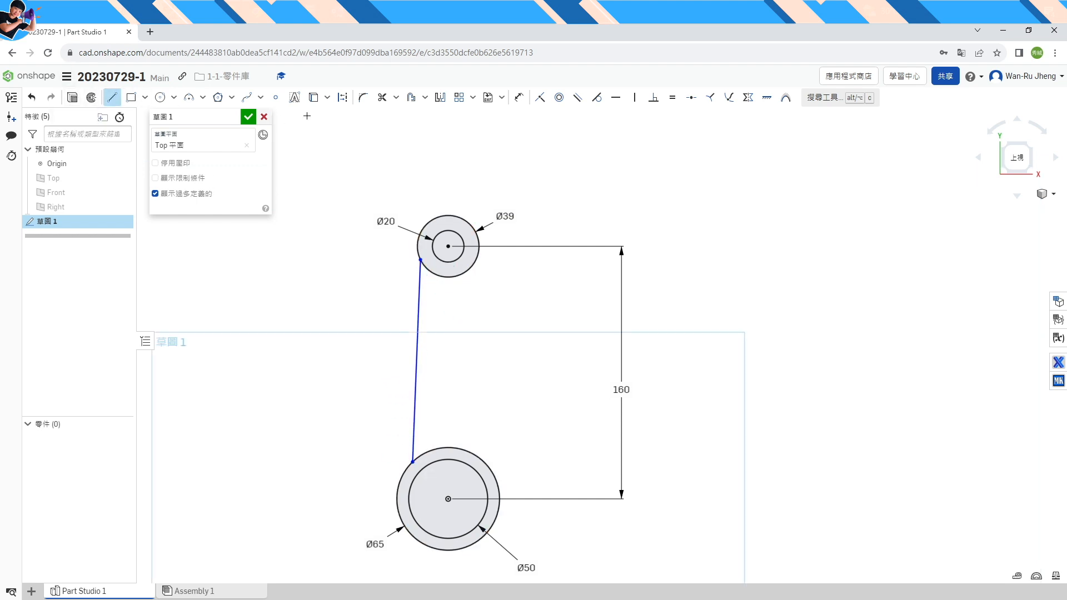
Draw a vertical construction line between the centres of the lower and upper circles
{"action": "left_click", "coordinate": [343, 97]}
{"action": "left_click", "coordinate": [449, 247]}
{"action": "key", "text": "Escape"}
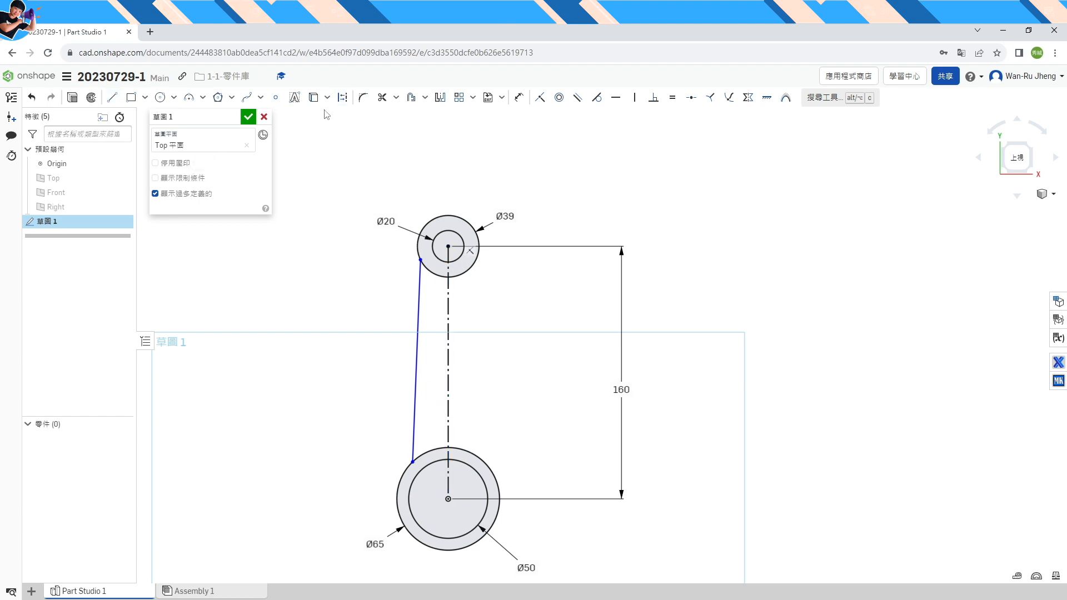
Dimension the slanted line's lower endpoint symmetrically about the centreline as 54 mm, and place the label above the lower circles
{"action": "key", "text": "alt+Tab"}
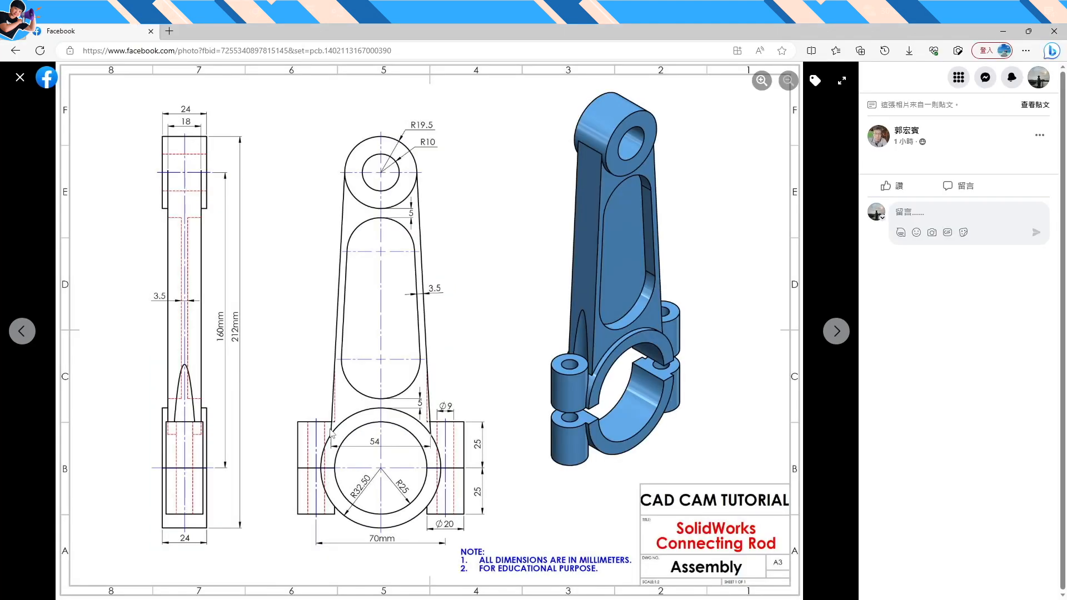
{"action": "key", "text": "alt+Tab"}
{"action": "left_click", "coordinate": [519, 98]}
{"action": "left_click", "coordinate": [441, 461]}
{"action": "left_click", "coordinate": [453, 571]}
{"action": "type", "text": "54"}
{"action": "key", "text": "Return"}
{"action": "left_click_drag", "start_coordinate": [455, 571], "coordinate": [469, 427]}
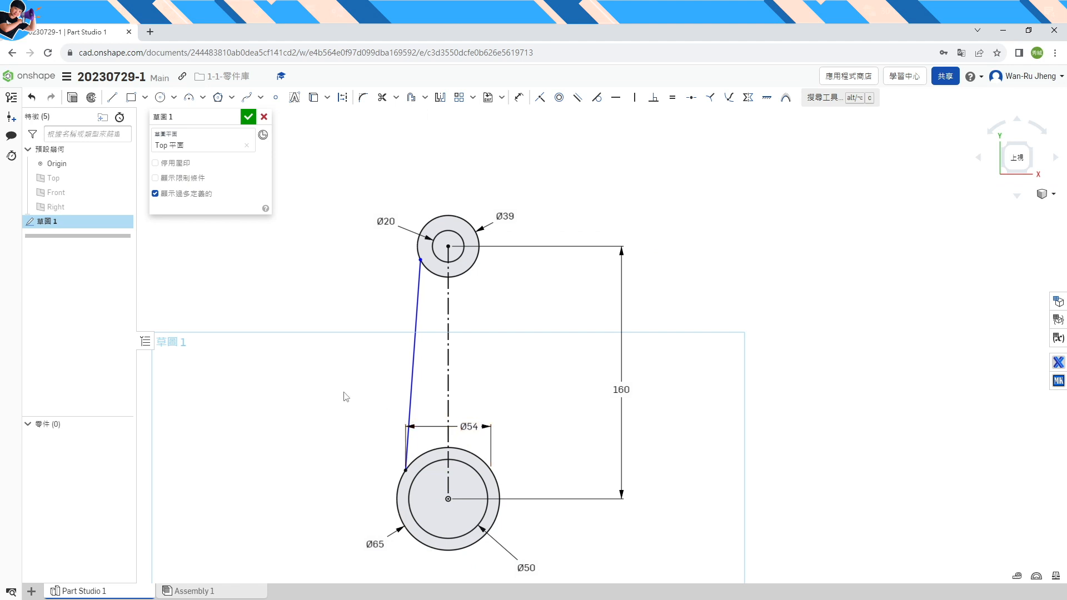
Make the slanted line tangent to the outer circle of the upper pair
{"action": "left_click", "coordinate": [419, 279]}
{"action": "left_click", "coordinate": [429, 271]}
{"action": "left_click", "coordinate": [596, 98]}
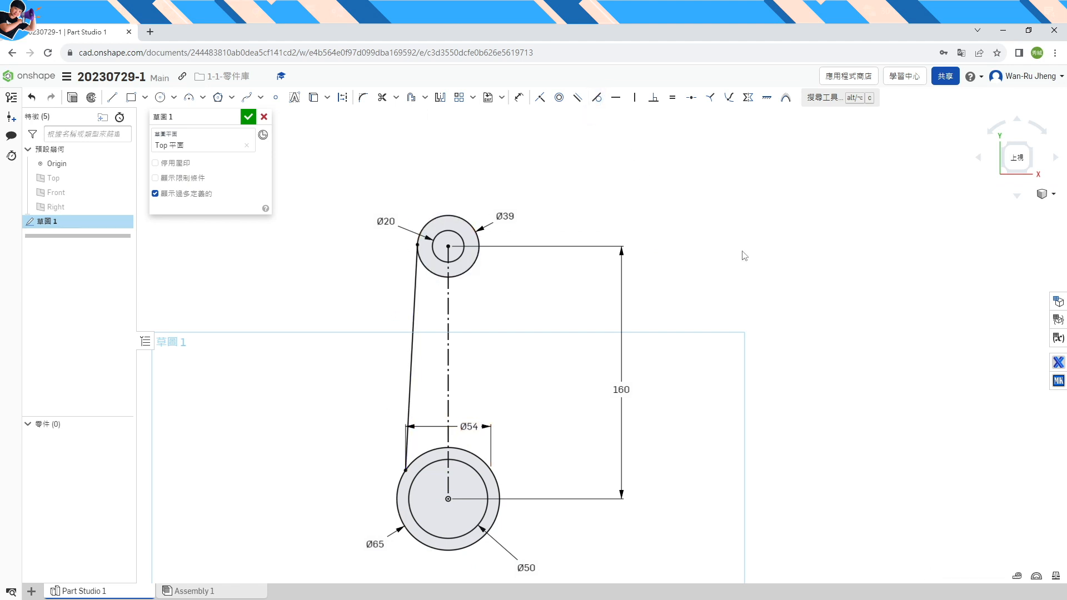
Mirror the slanted line about the vertical construction line
{"action": "left_click", "coordinate": [414, 313]}
{"action": "left_click", "coordinate": [448, 319]}
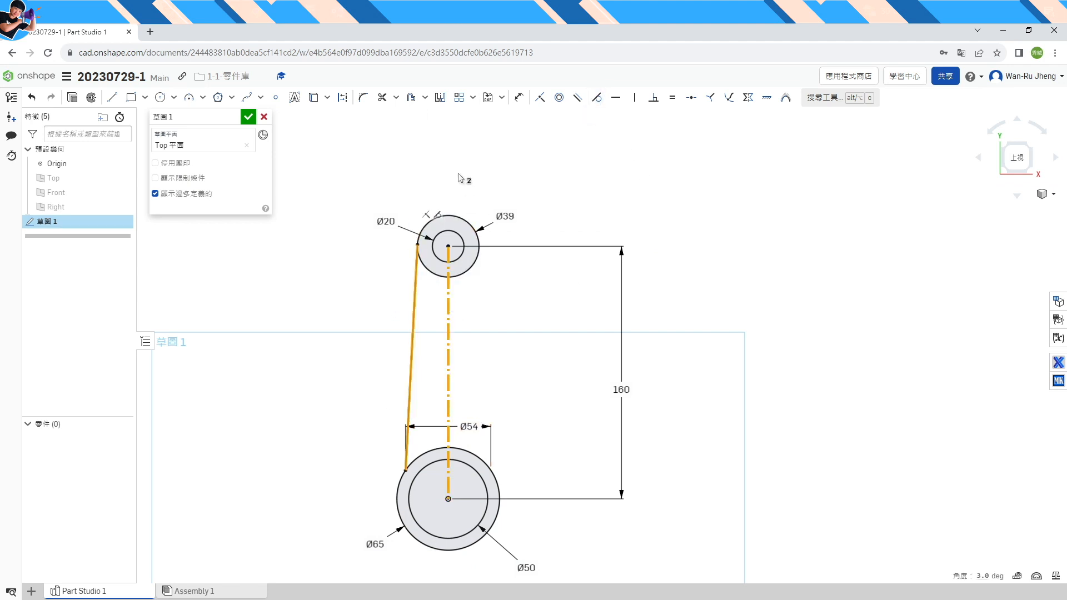
{"action": "left_click", "coordinate": [439, 98]}
{"action": "key", "text": "Escape"}
Rearrange the upper diameter labels and the 160 mm dimension, check the reference drawing, and finish the sketch
{"action": "mouse_move", "coordinate": [498, 216]}
{"action": "left_mouse_down"}
{"action": "mouse_move", "coordinate": [424, 186]}
{"action": "mouse_move", "coordinate": [368, 189]}
{"action": "mouse_move", "coordinate": [492, 216]}
{"action": "left_mouse_up"}
{"action": "left_click_drag", "start_coordinate": [376, 189], "coordinate": [390, 208]}
{"action": "left_click_drag", "start_coordinate": [622, 390], "coordinate": [595, 347]}
{"action": "key", "text": "alt+Tab"}
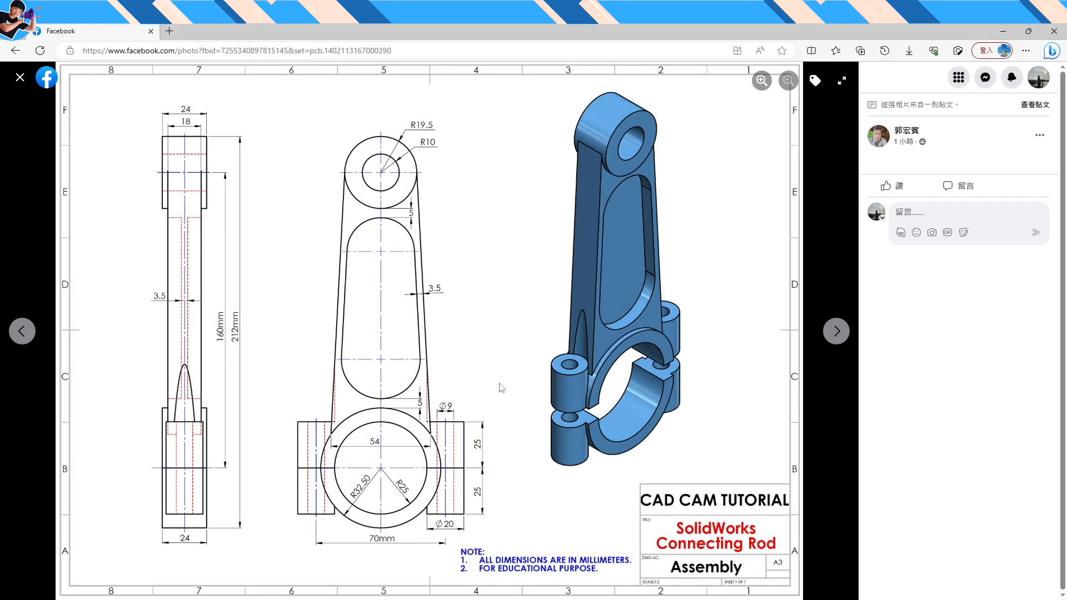
{"action": "key", "text": "alt+Tab"}
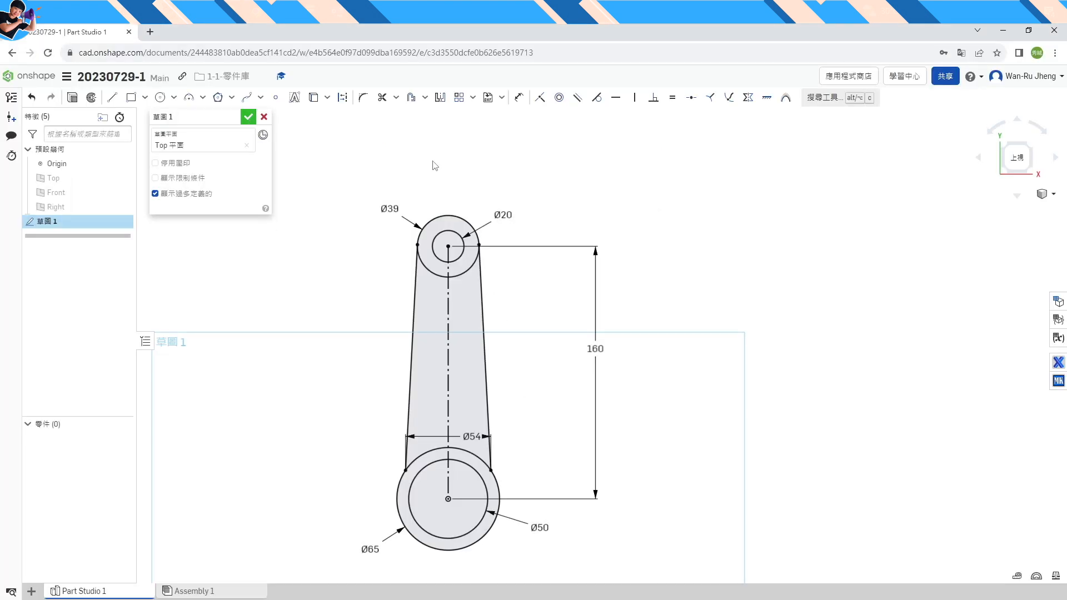
{"action": "left_click", "coordinate": [249, 117]}
{"action": "left_click", "coordinate": [1054, 194]}
{"action": "left_click", "coordinate": [1016, 233]}
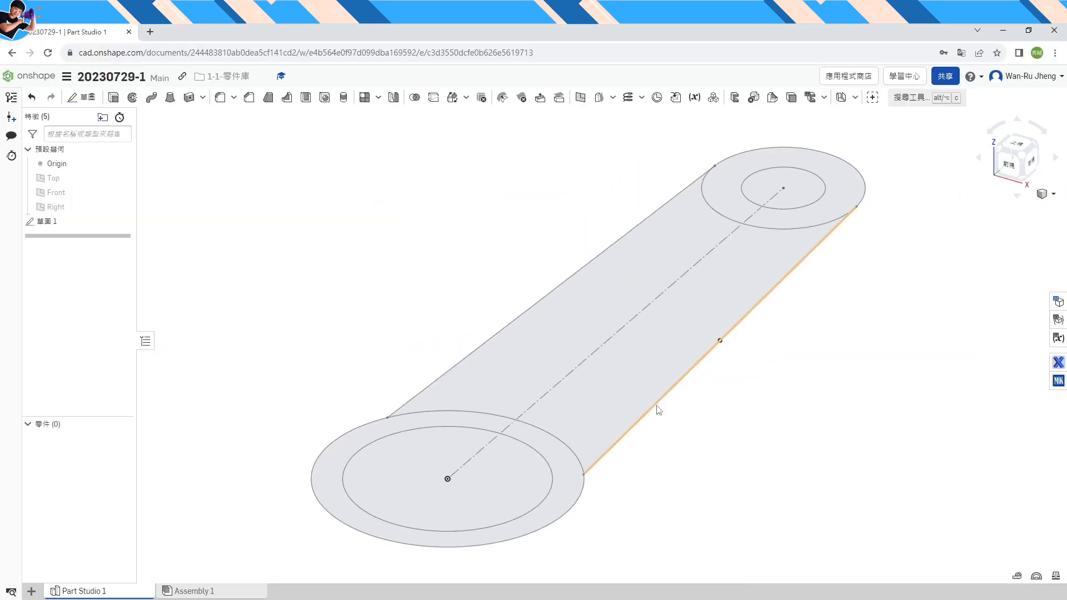
Project the rod's outer outline into a new sketch on the Top plane and trim the circle arcs inside it
{"action": "right_click", "coordinate": [54, 178]}
{"action": "left_click", "coordinate": [103, 193]}
{"action": "left_click", "coordinate": [313, 97]}
{"action": "left_click", "coordinate": [451, 435]}
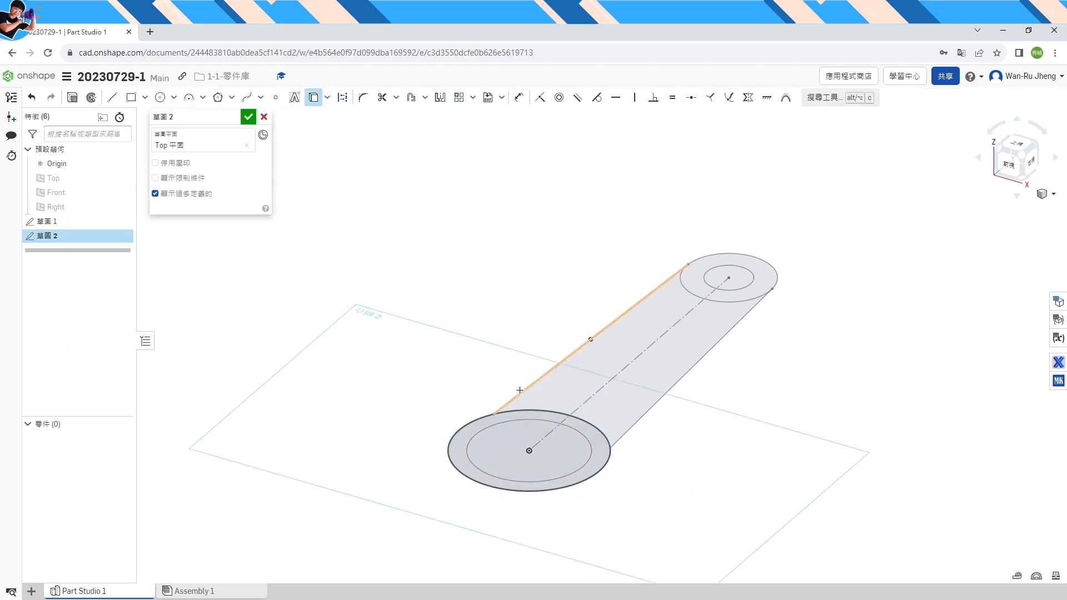
{"action": "left_click", "coordinate": [717, 253]}
{"action": "left_click", "coordinate": [736, 327]}
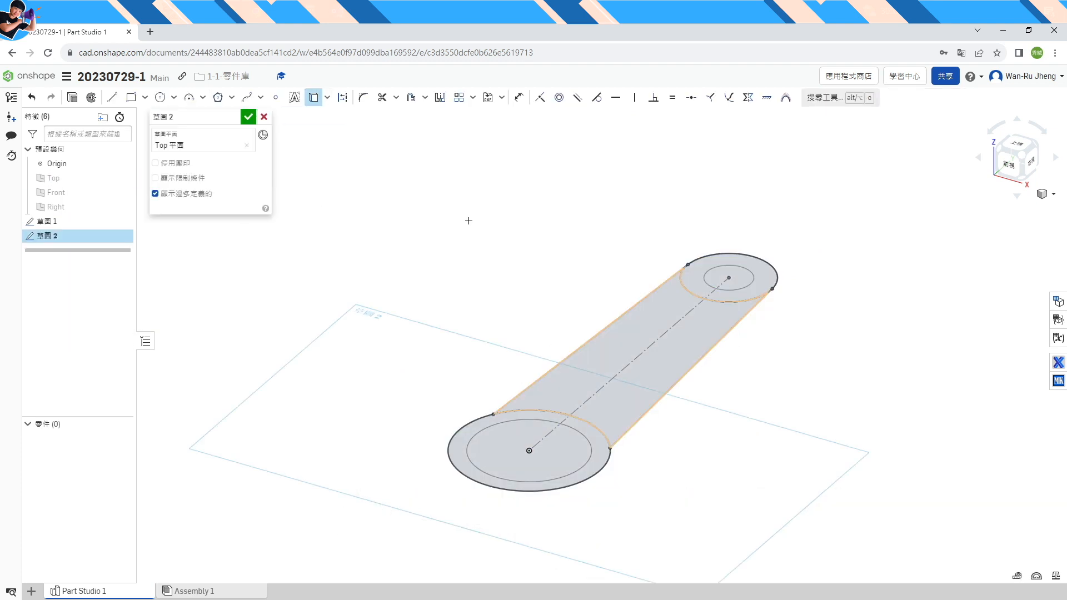
{"action": "left_click", "coordinate": [382, 97]}
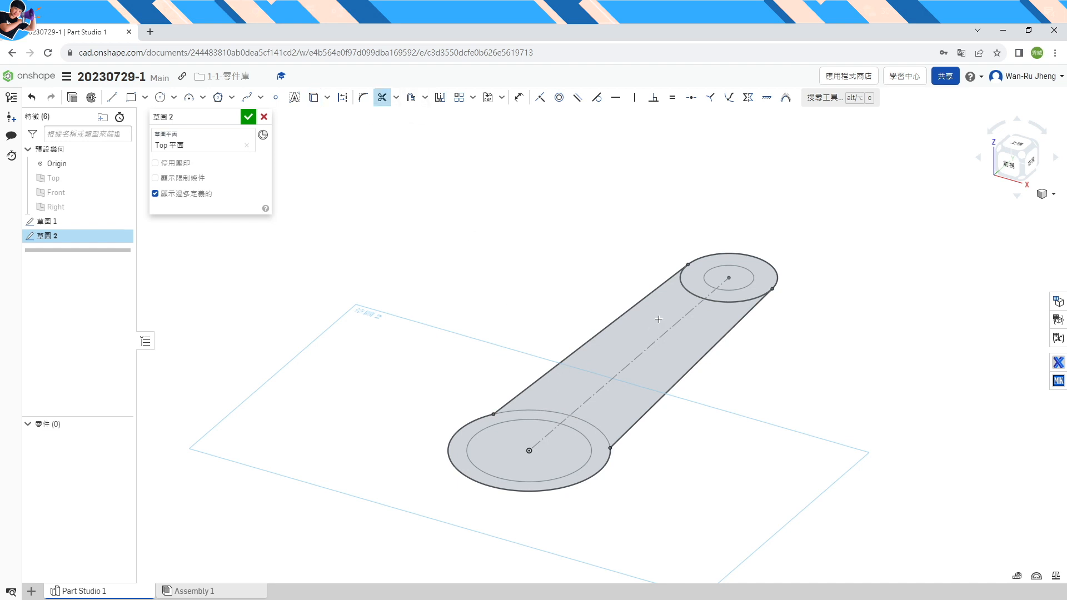
{"action": "left_click", "coordinate": [691, 293]}
Extrude the rod outline symmetrically as a new part with a total depth of 18 mm
{"action": "key", "text": "alt+Tab"}
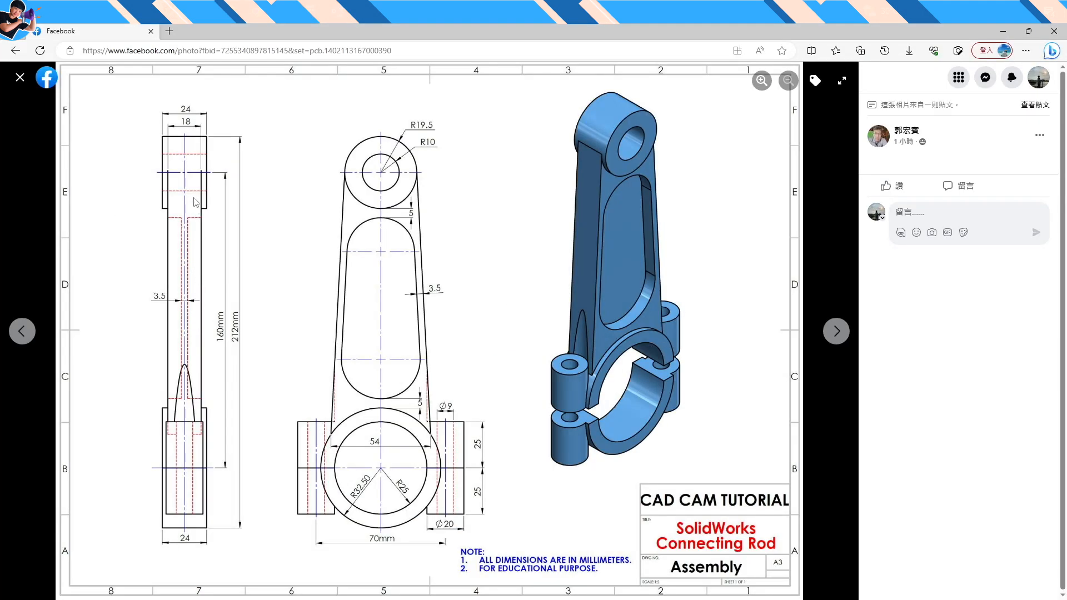
{"action": "key", "text": "alt+Tab"}
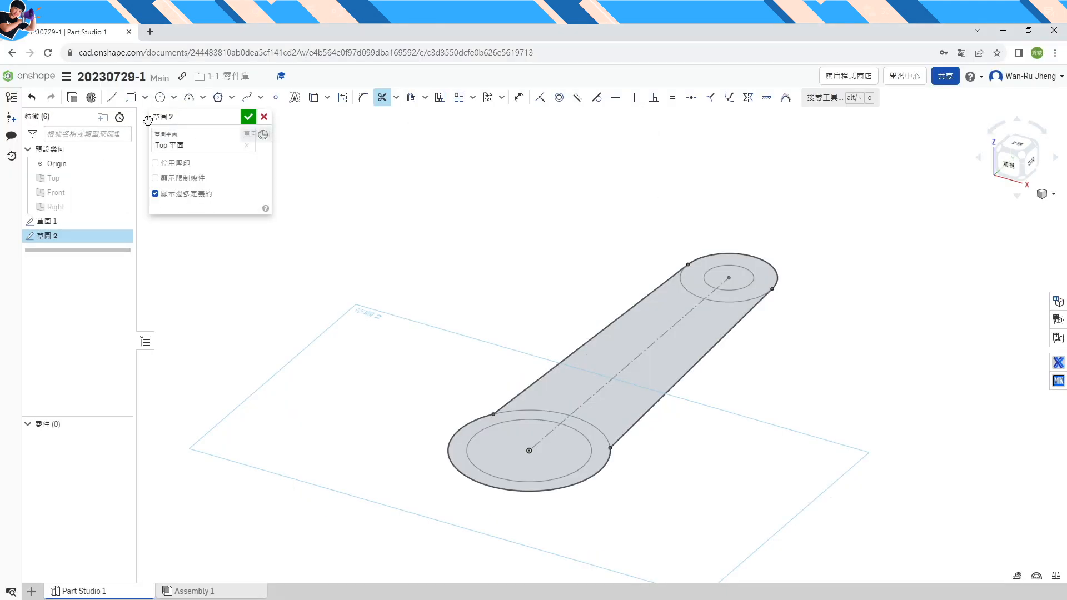
{"action": "left_click", "coordinate": [72, 97]}
{"action": "left_click", "coordinate": [155, 251]}
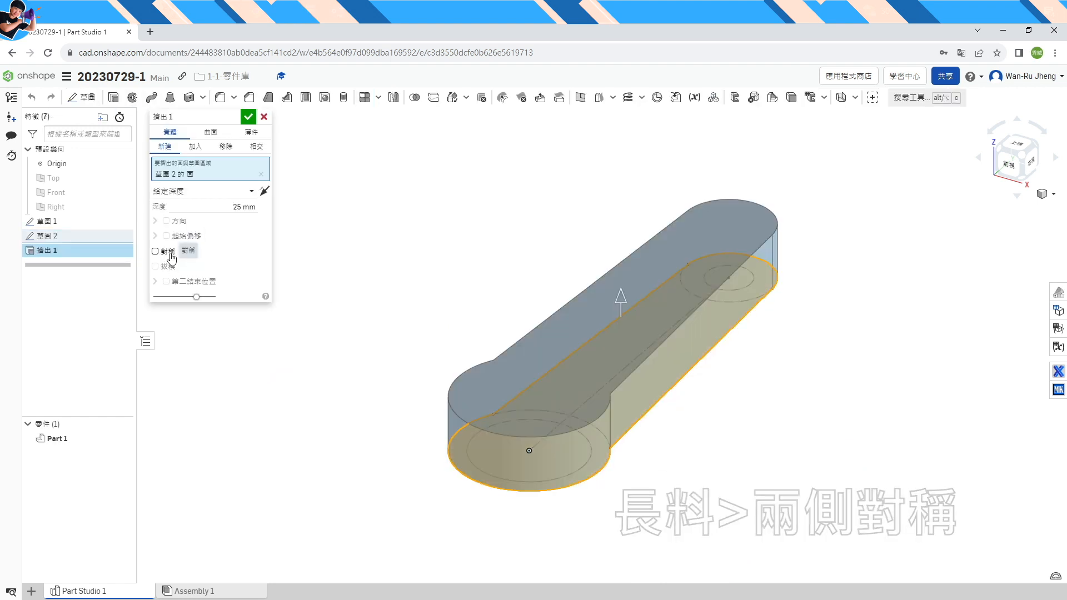
{"action": "left_click", "coordinate": [236, 207]}
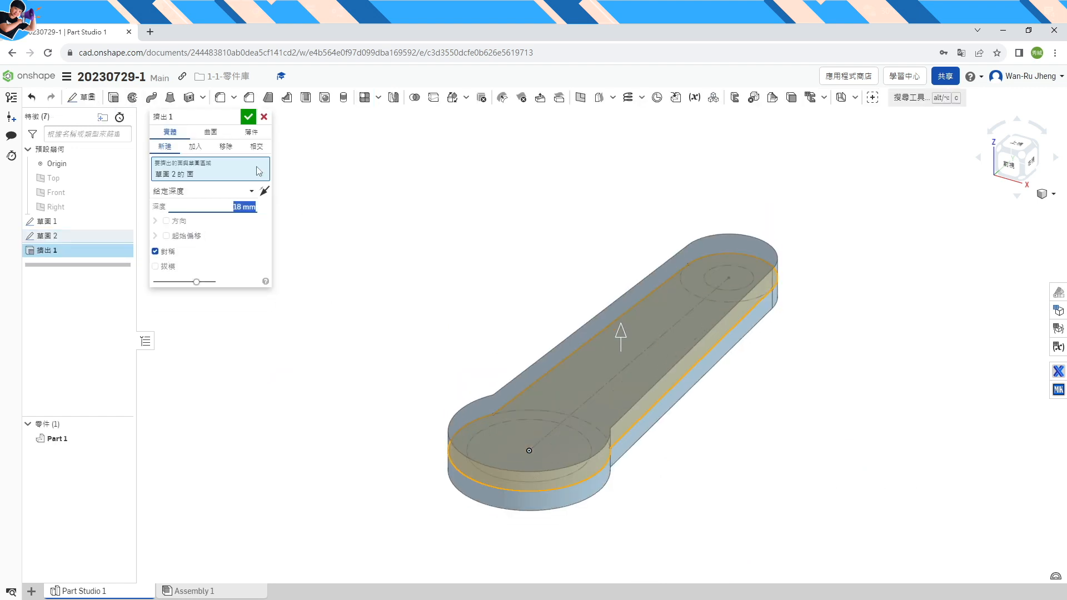
{"action": "left_click", "coordinate": [248, 117]}
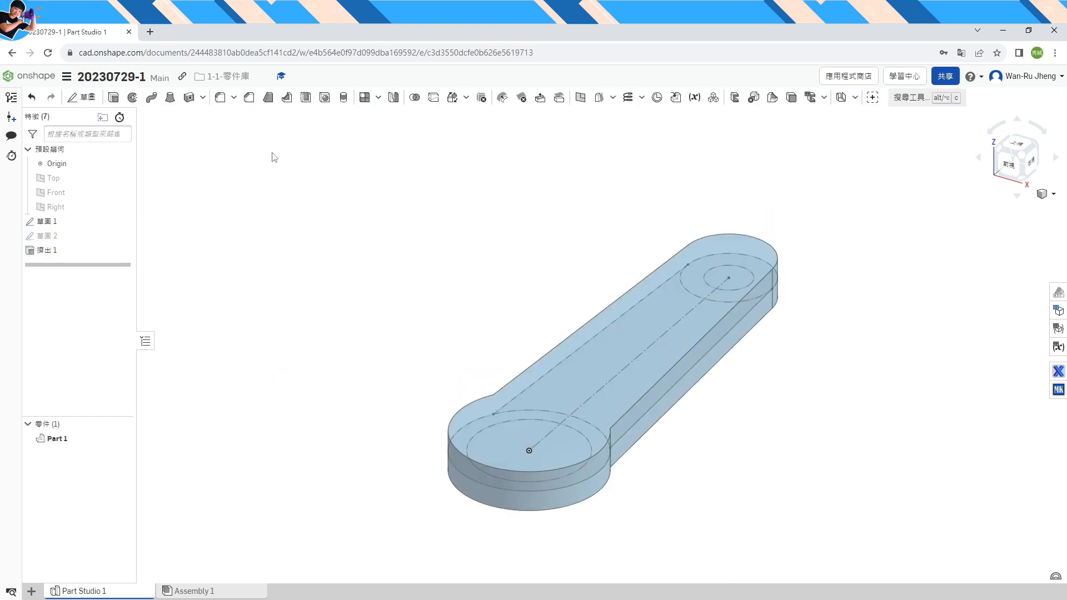
Project the large end's 65 mm circle into a new Top-plane sketch and extrude it symmetrically 24 mm, joined to the part
{"action": "right_click", "coordinate": [58, 179]}
{"action": "left_click", "coordinate": [97, 218]}
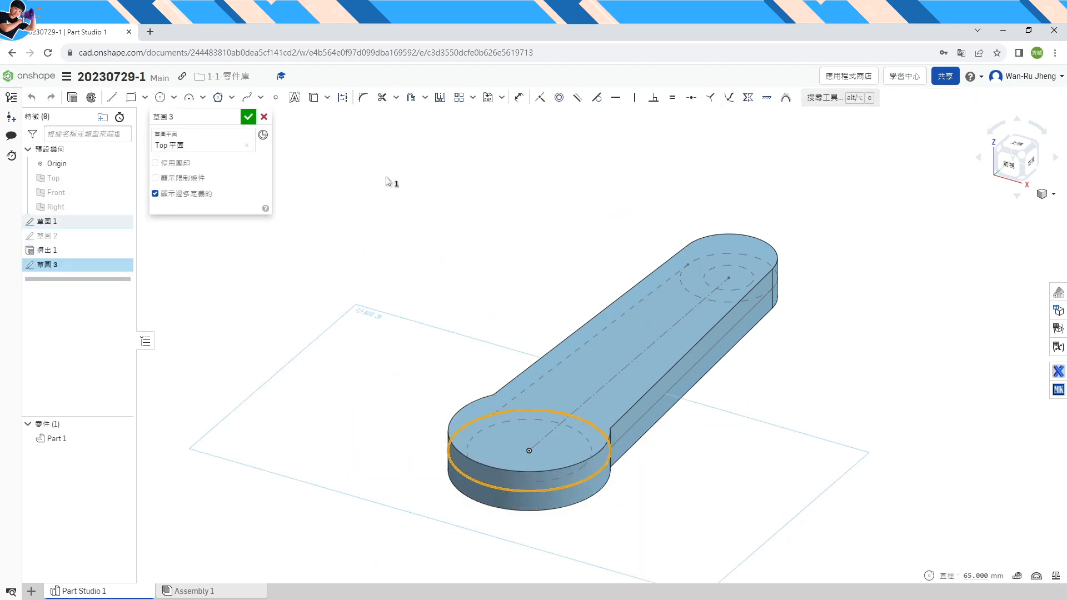
{"action": "left_click", "coordinate": [71, 98]}
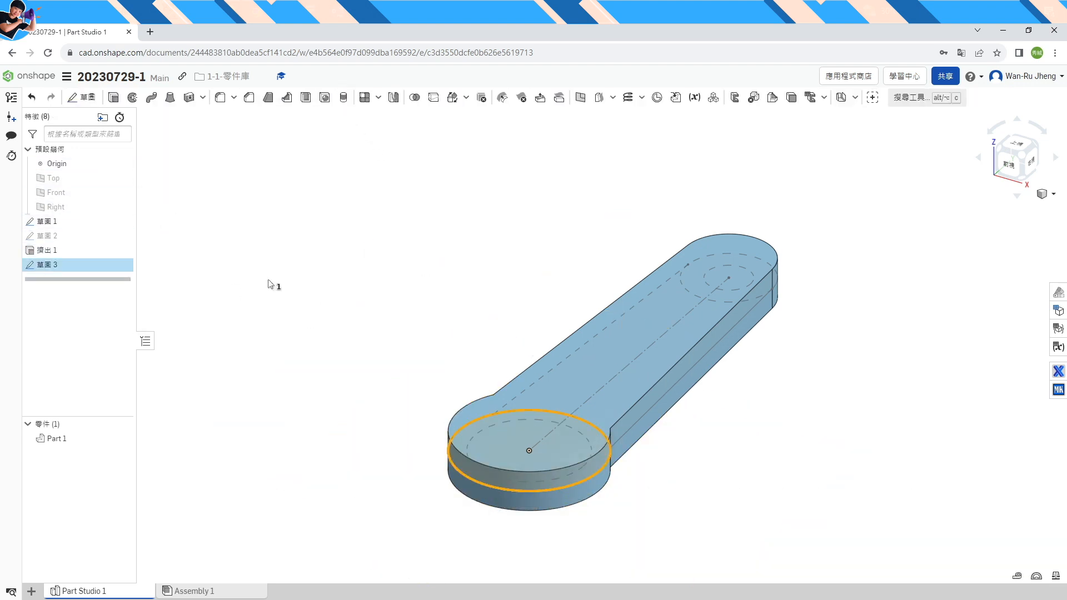
{"action": "left_click", "coordinate": [170, 252]}
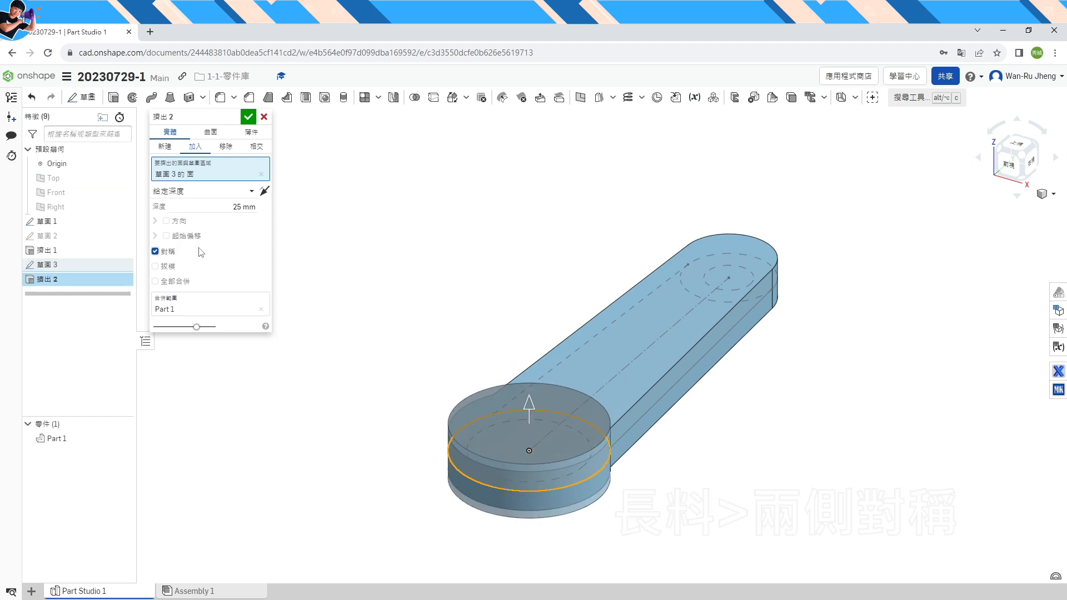
{"action": "key", "text": "alt+Tab"}
{"action": "key", "text": "alt+Tab"}
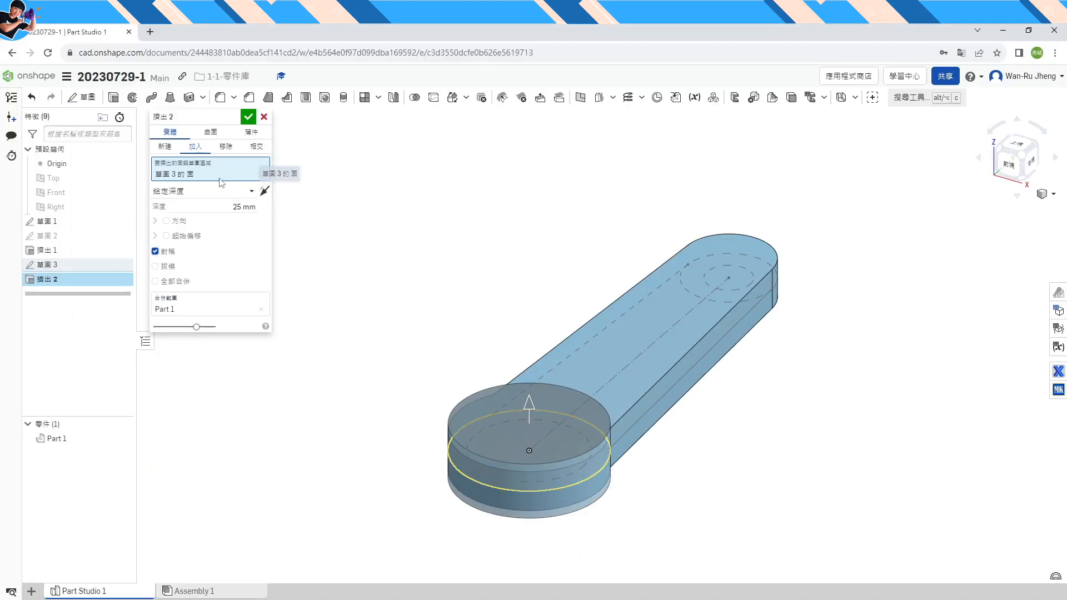
{"action": "left_click", "coordinate": [220, 205]}
{"action": "type", "text": "24"}
{"action": "key", "text": "Return"}
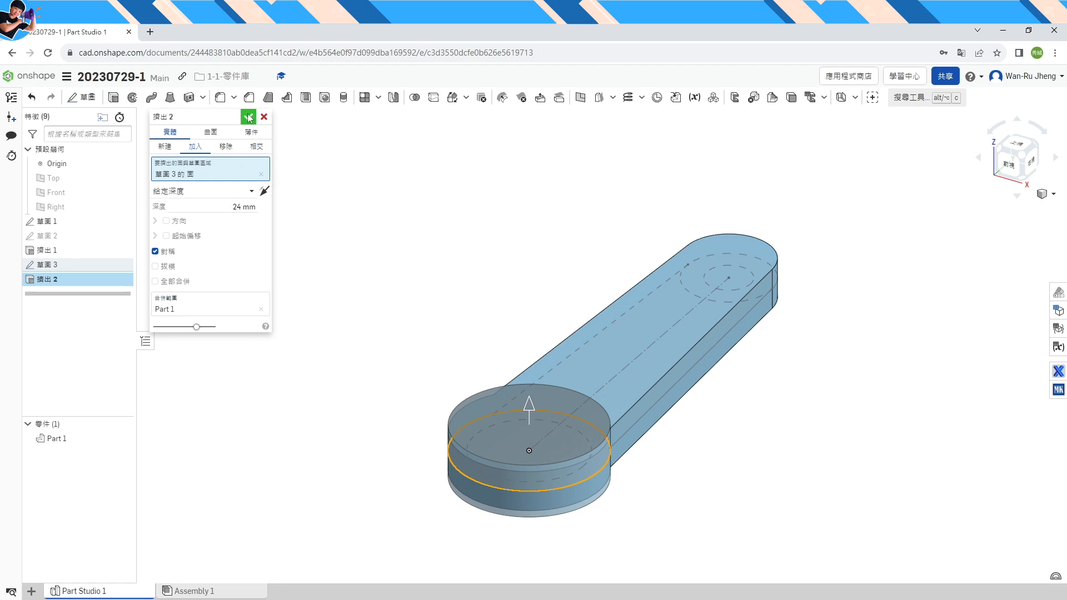
Project the small end's 39 mm circle into a new sketch on the Top plane
{"action": "right_click", "coordinate": [58, 178]}
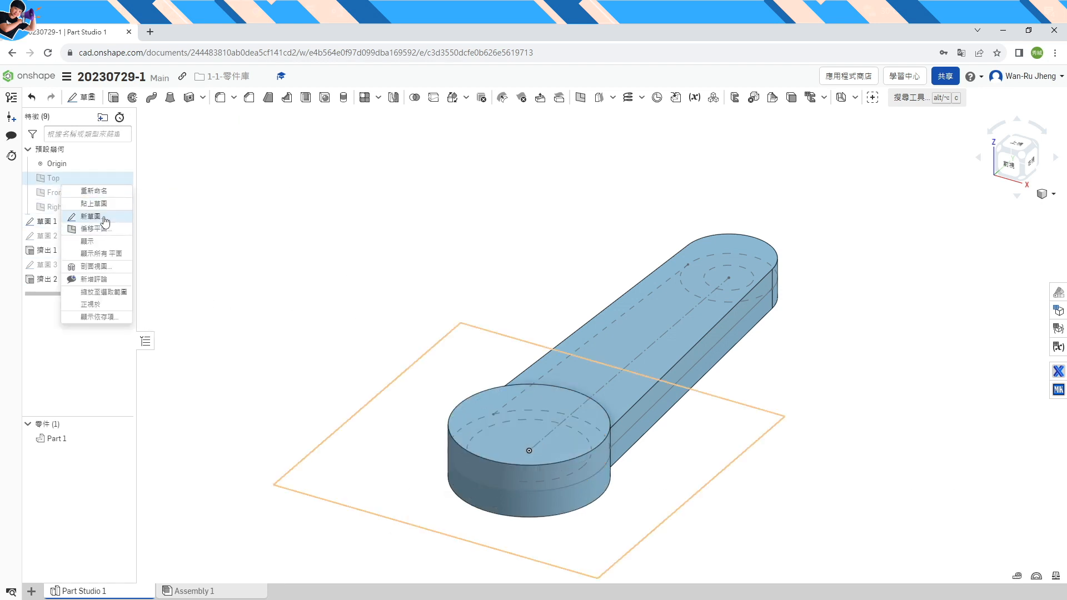
{"action": "left_click", "coordinate": [130, 217]}
{"action": "left_click", "coordinate": [719, 305]}
{"action": "left_click", "coordinate": [314, 97]}
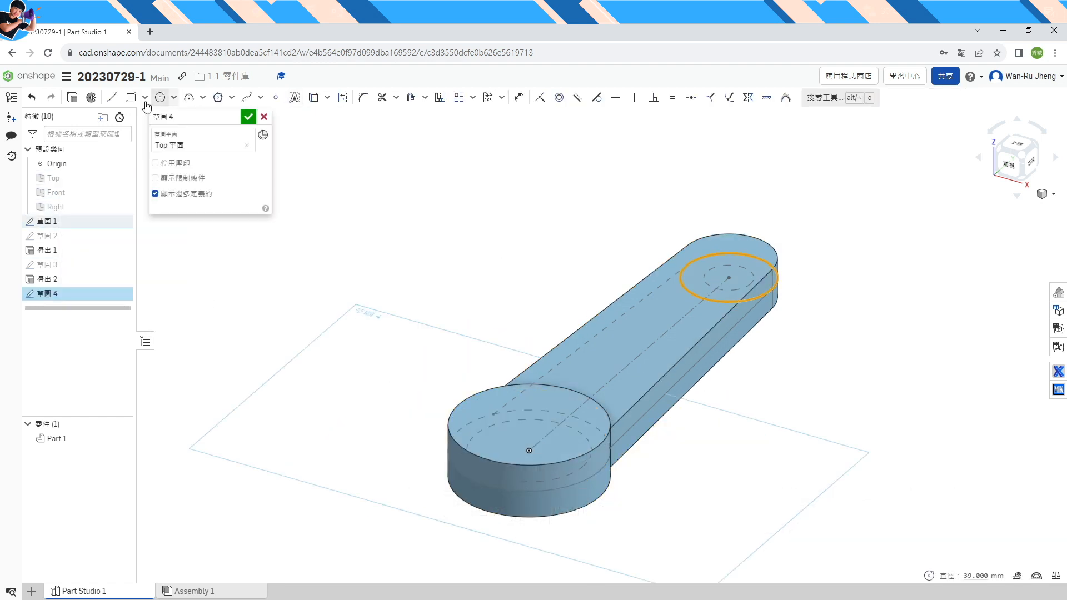
Extrude the small end's circle symmetrically as an addition to the part, checking its thickness in the reference drawing
{"action": "left_click", "coordinate": [72, 99]}
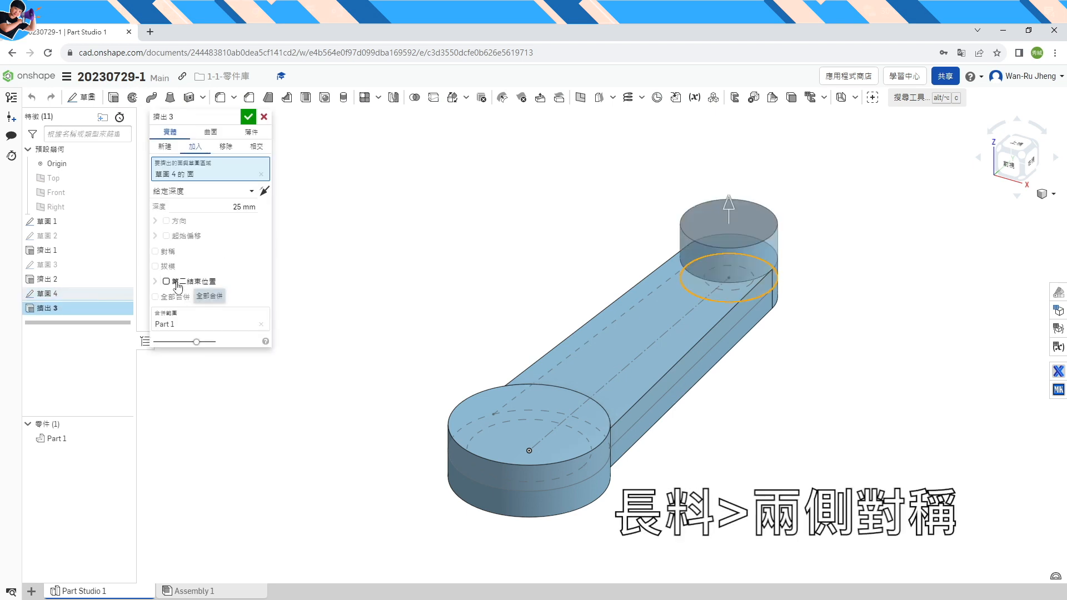
{"action": "left_click", "coordinate": [156, 252]}
{"action": "key", "text": "alt+Tab"}
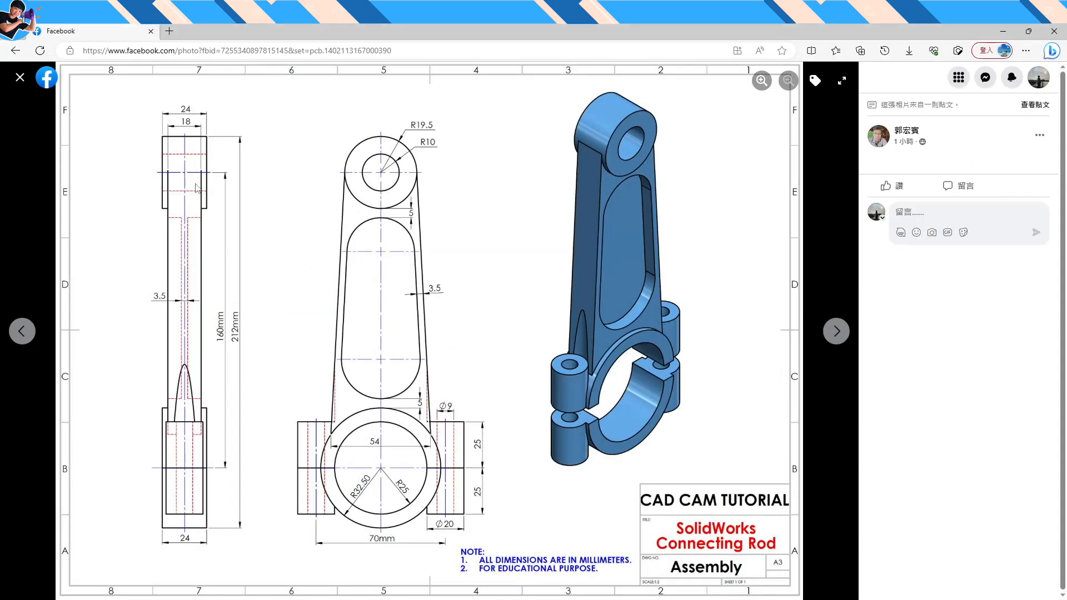
{"action": "key", "text": "alt+Tab"}
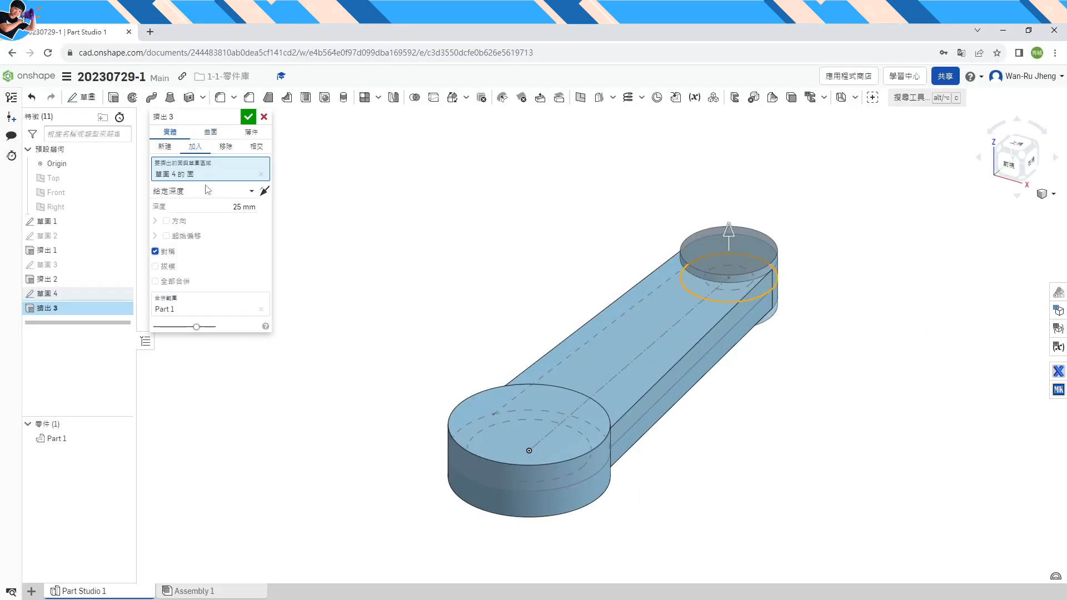
{"action": "left_click", "coordinate": [208, 207]}
{"action": "left_click", "coordinate": [249, 118]}
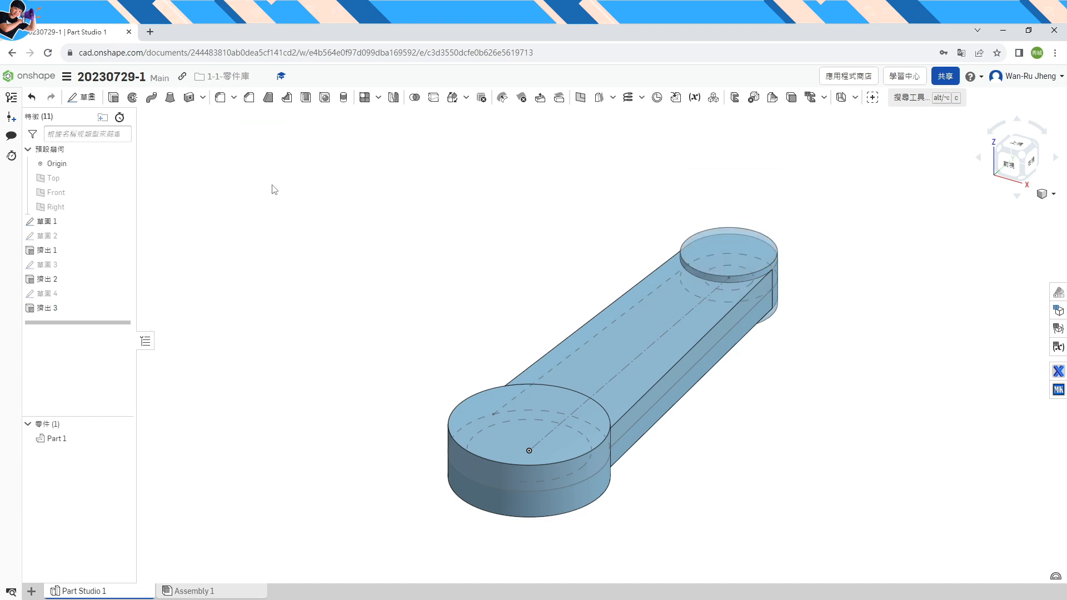
Open the large end's extrusion for editing, review its depth setting, and close it
{"action": "right_click", "coordinate": [63, 285]}
{"action": "left_click", "coordinate": [104, 306]}
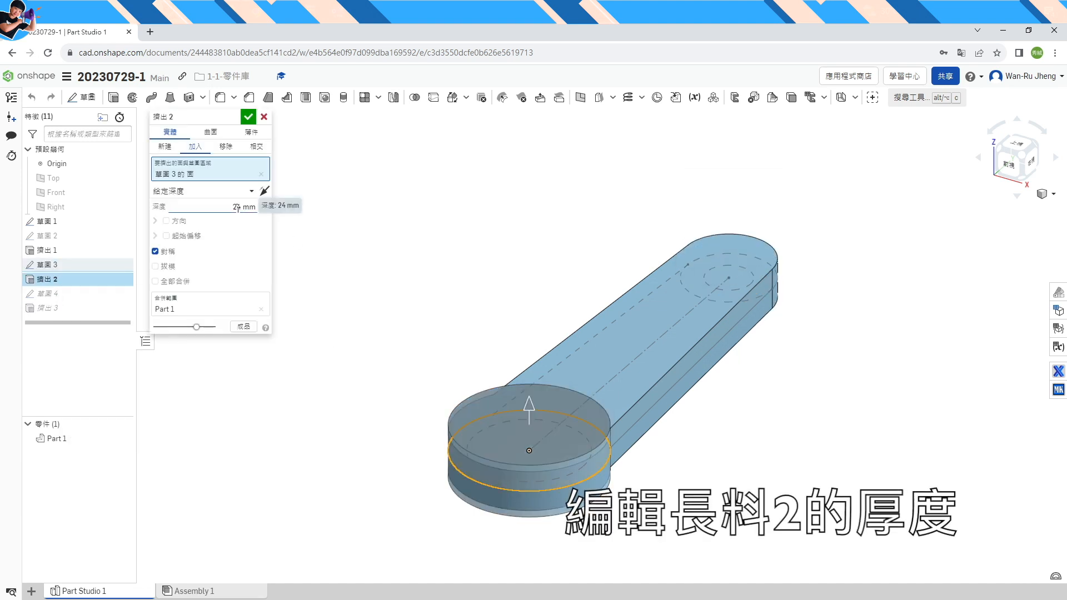
{"action": "left_click", "coordinate": [249, 118]}
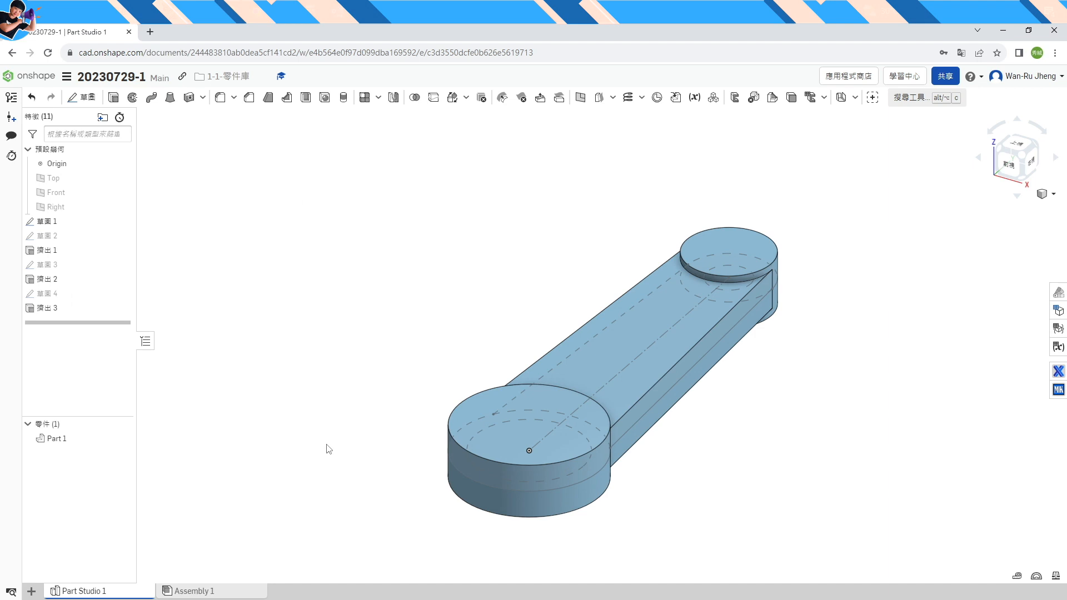
Start a new sketch on the large end's upper face and project the 50 mm bore circle into it
{"action": "right_click", "coordinate": [556, 439]}
{"action": "left_click", "coordinate": [296, 366]}
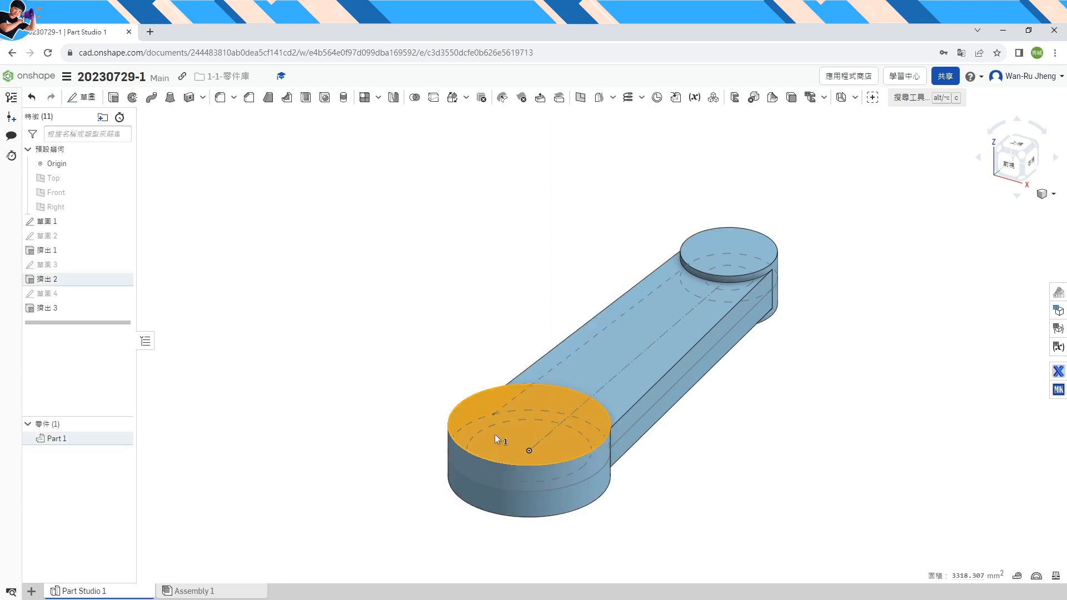
{"action": "left_click", "coordinate": [400, 431]}
{"action": "right_click", "coordinate": [506, 439]}
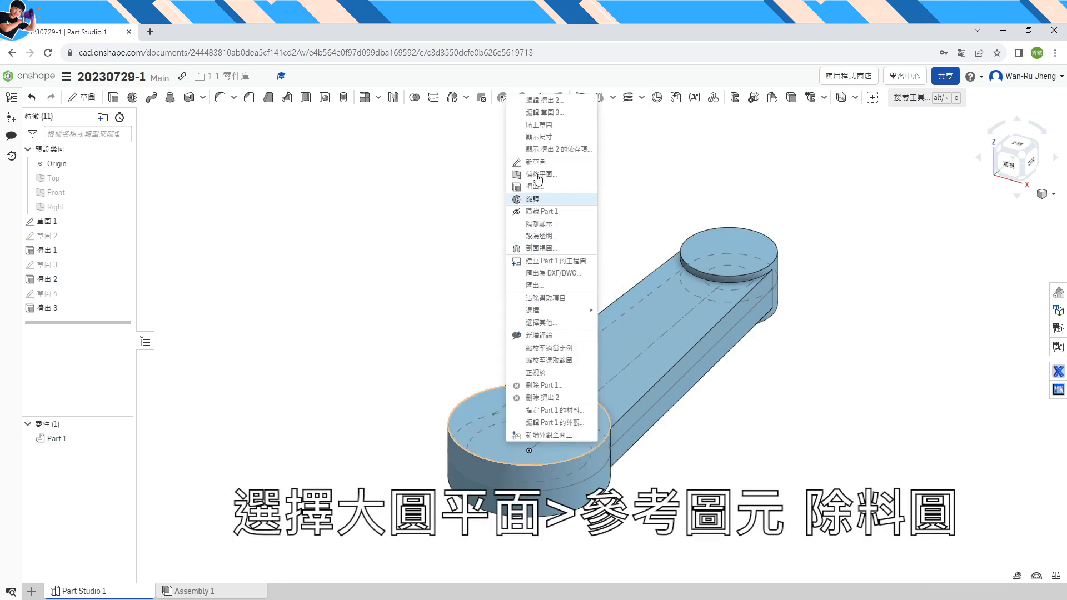
{"action": "left_click", "coordinate": [536, 162]}
{"action": "left_click", "coordinate": [517, 421]}
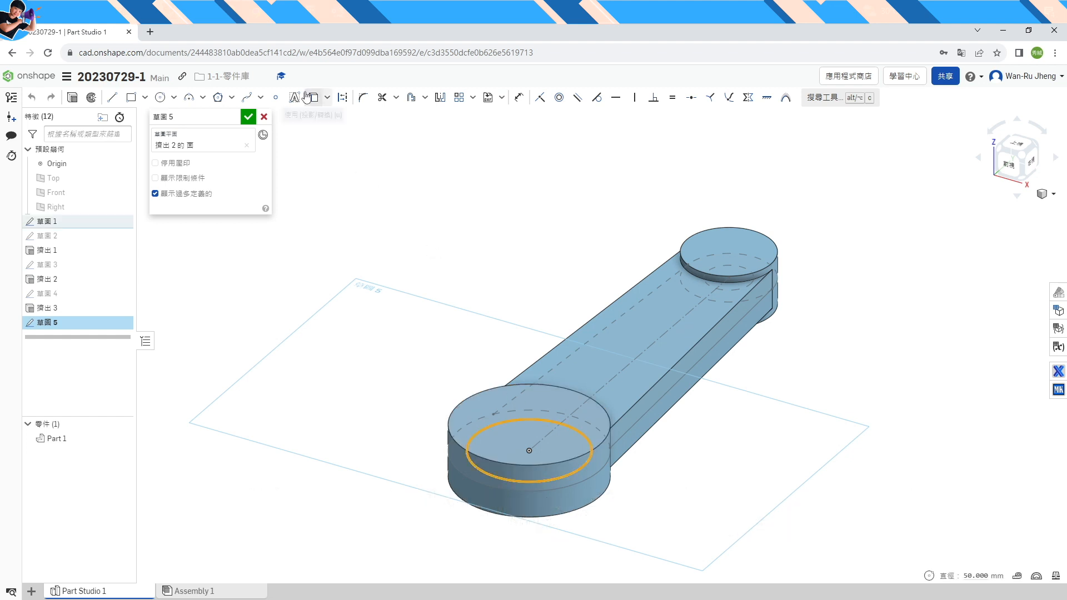
Cut the large end's bore with a removing extrusion set to Up to next
{"action": "left_click", "coordinate": [73, 97]}
{"action": "left_click", "coordinate": [224, 149]}
{"action": "left_click", "coordinate": [252, 191]}
{"action": "left_click", "coordinate": [178, 222]}
{"action": "left_click", "coordinate": [248, 116]}
Project the 20 mm bore circle into a new sketch on the small end's upper face and finish the sketch
{"action": "right_click", "coordinate": [751, 241]}
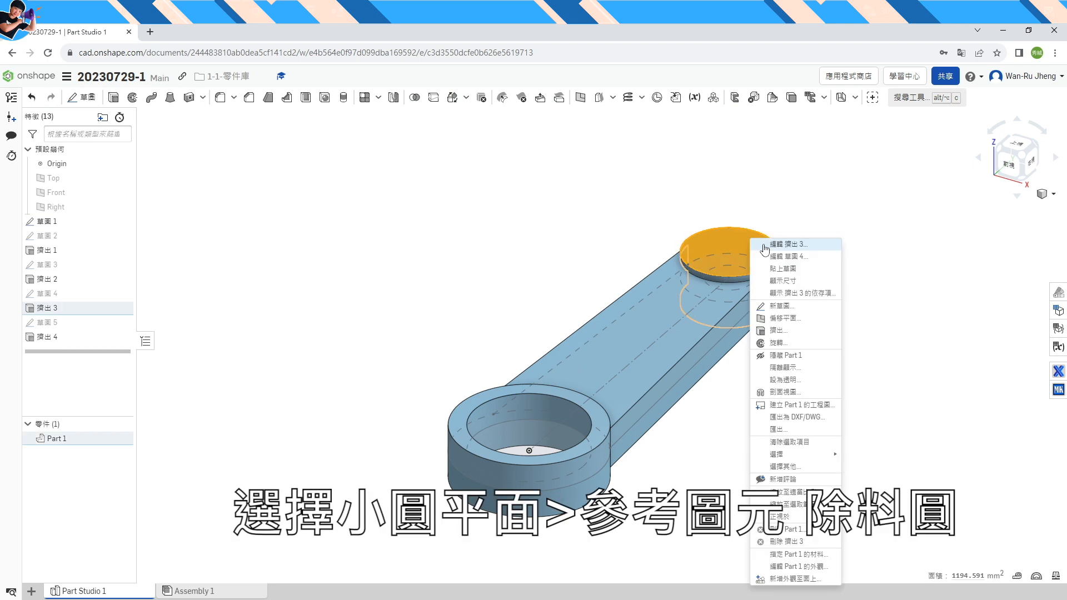
{"action": "left_click", "coordinate": [790, 316]}
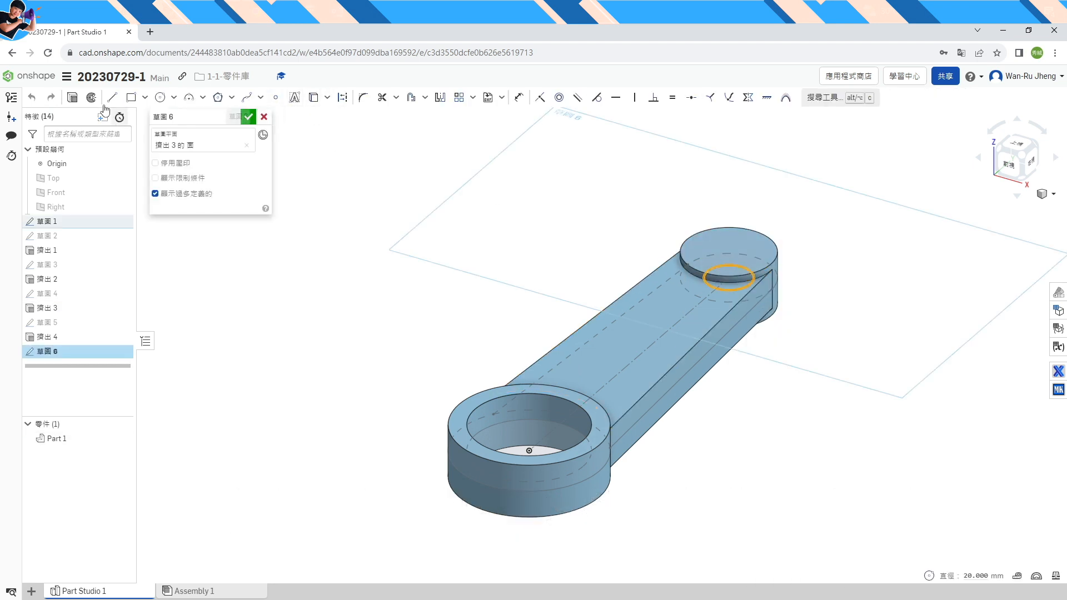
{"action": "left_click", "coordinate": [248, 116]}
Cut the small end's bore with a removing extrusion set to Up to next
{"action": "key", "text": "shift+e"}
{"action": "left_click", "coordinate": [226, 146]}
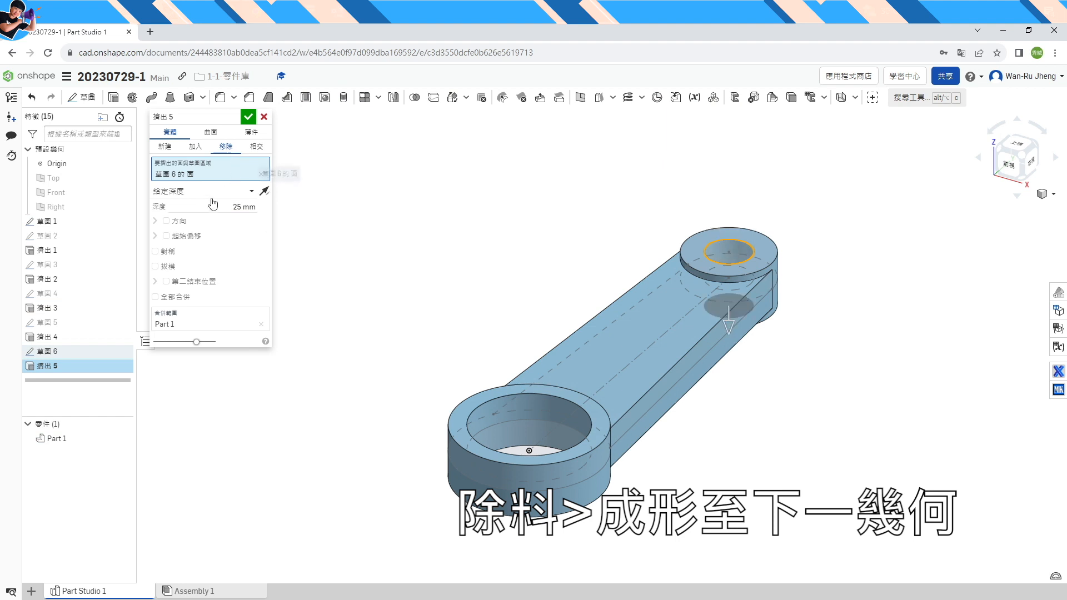
{"action": "left_click", "coordinate": [251, 191]}
{"action": "left_click", "coordinate": [177, 222]}
{"action": "left_click", "coordinate": [248, 117]}
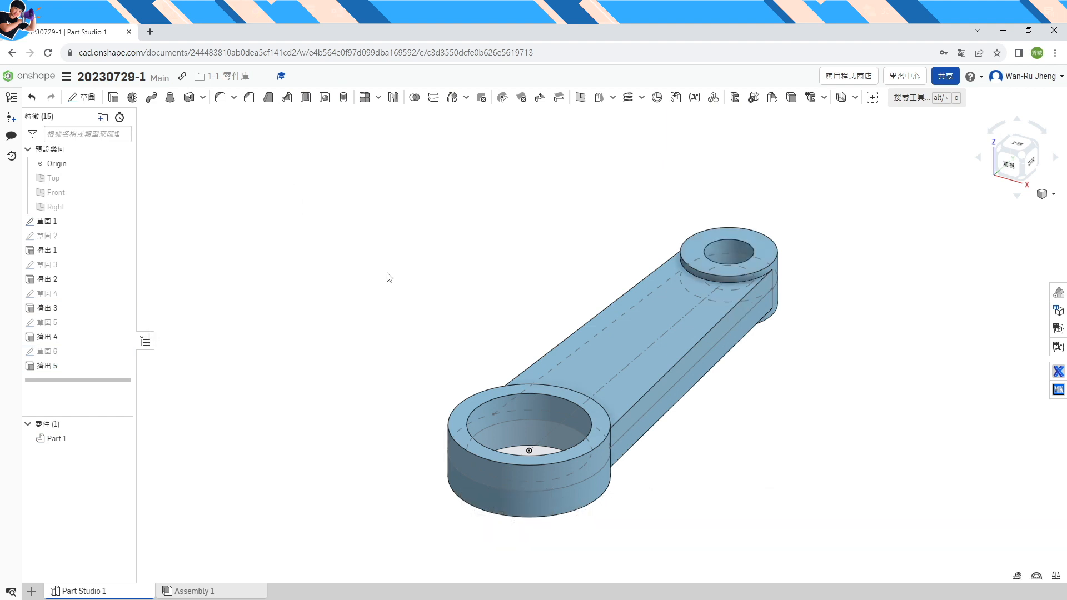
Check the pocket dimensions in the reference drawing and start a new sketch on the upper face of the rod's web
{"action": "key", "text": "alt+Tab"}
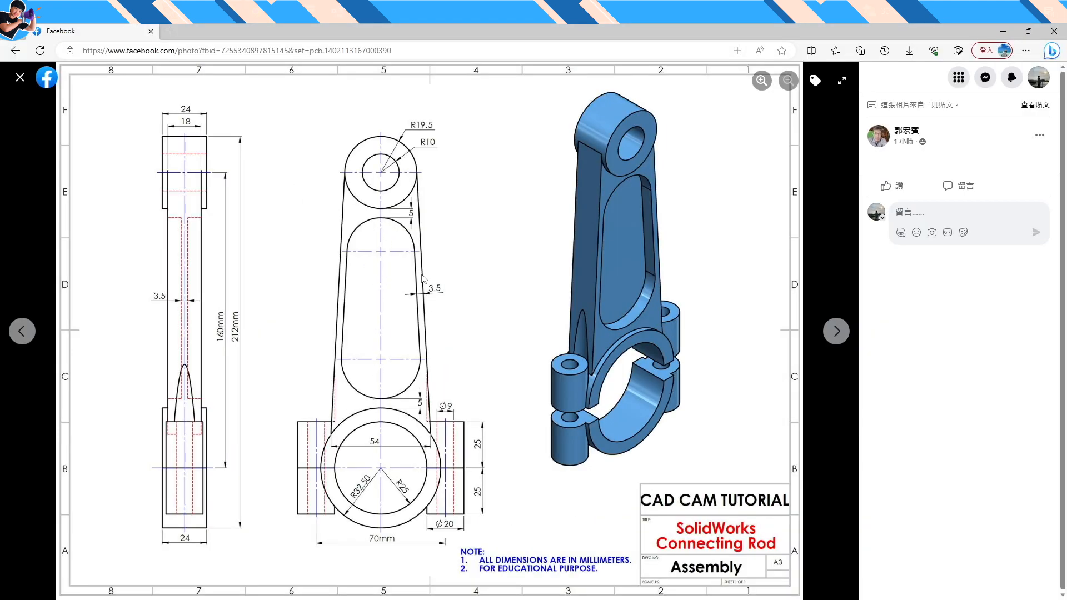
{"action": "key", "text": "alt+Tab"}
{"action": "left_click", "coordinate": [615, 340]}
{"action": "right_click", "coordinate": [616, 340]}
{"action": "left_click", "coordinate": [1009, 136]}
{"action": "key", "text": "shift+s"}
{"action": "key", "text": "n"}
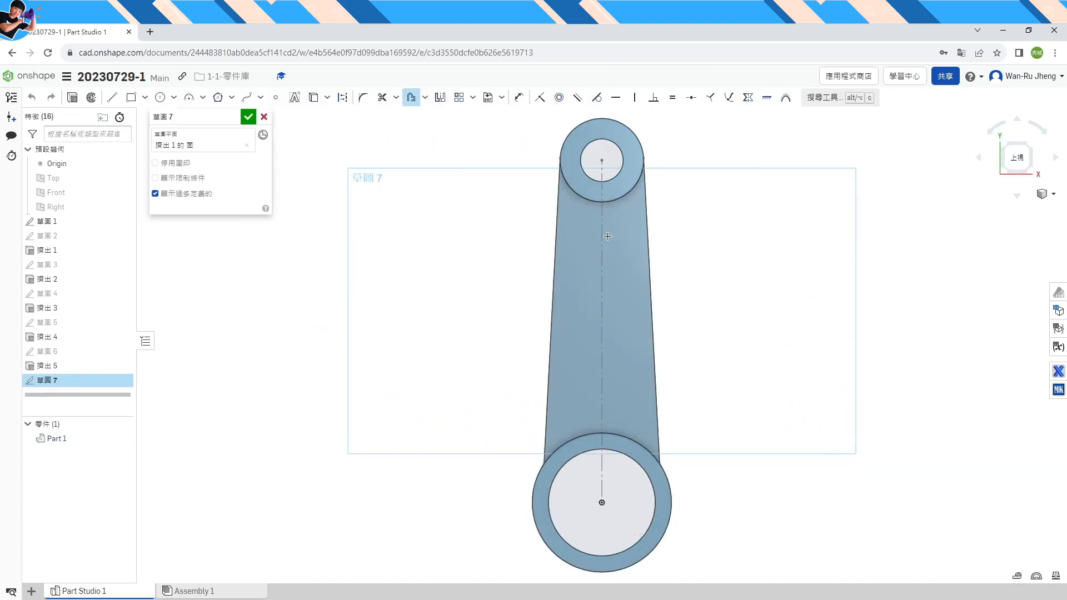
Offset both slanted edges of the web inward by 3.5 mm
{"action": "left_click", "coordinate": [684, 309]}
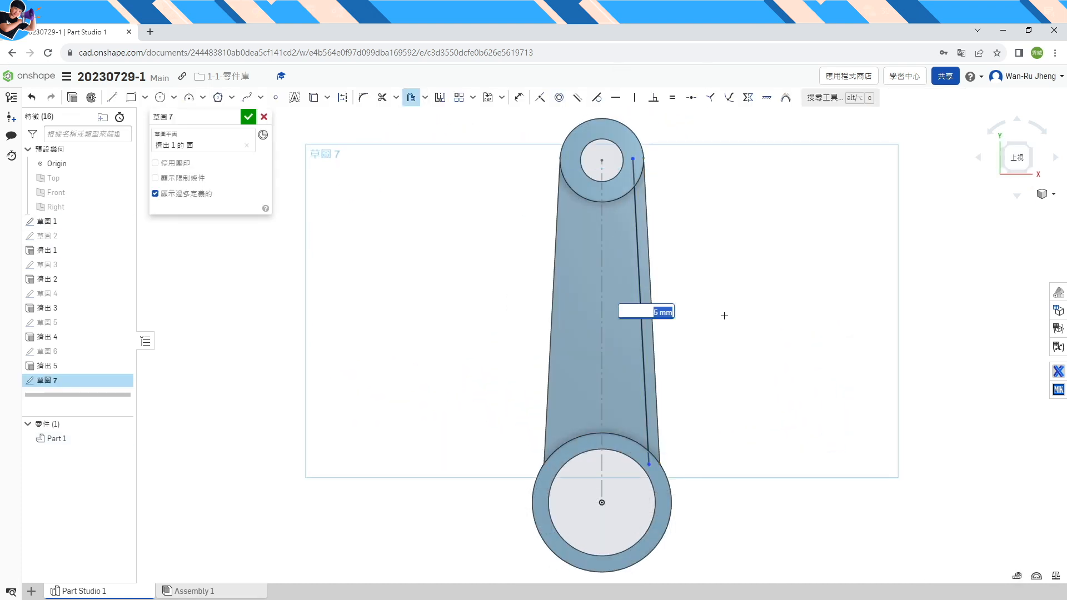
{"action": "type", "text": "3.5"}
{"action": "key", "text": "Return"}
{"action": "left_click", "coordinate": [553, 302]}
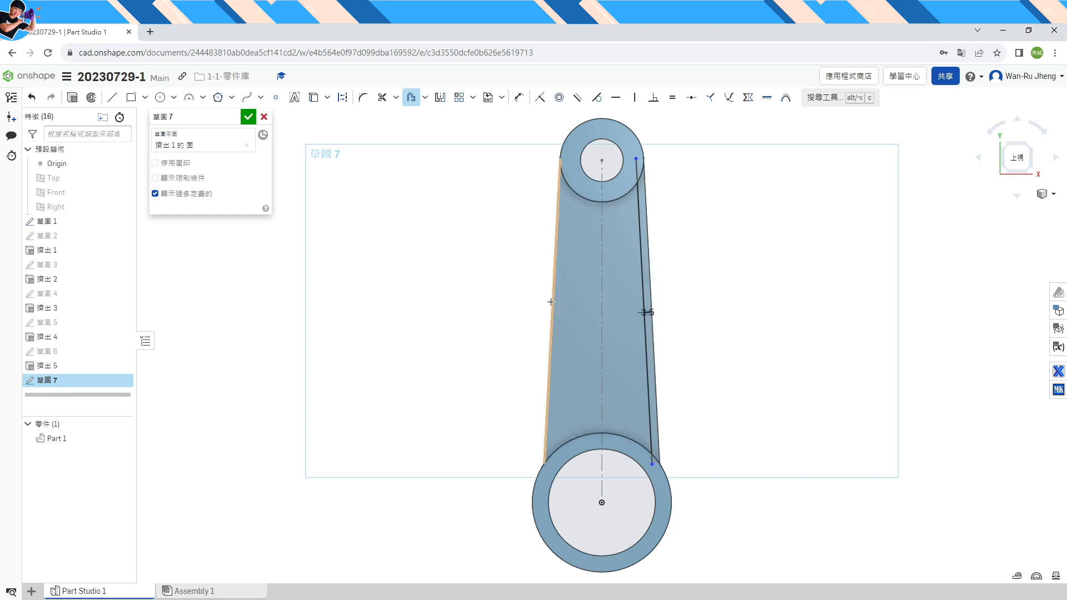
{"action": "left_click", "coordinate": [501, 318]}
{"action": "type", "text": "3.5"}
{"action": "key", "text": "Return"}
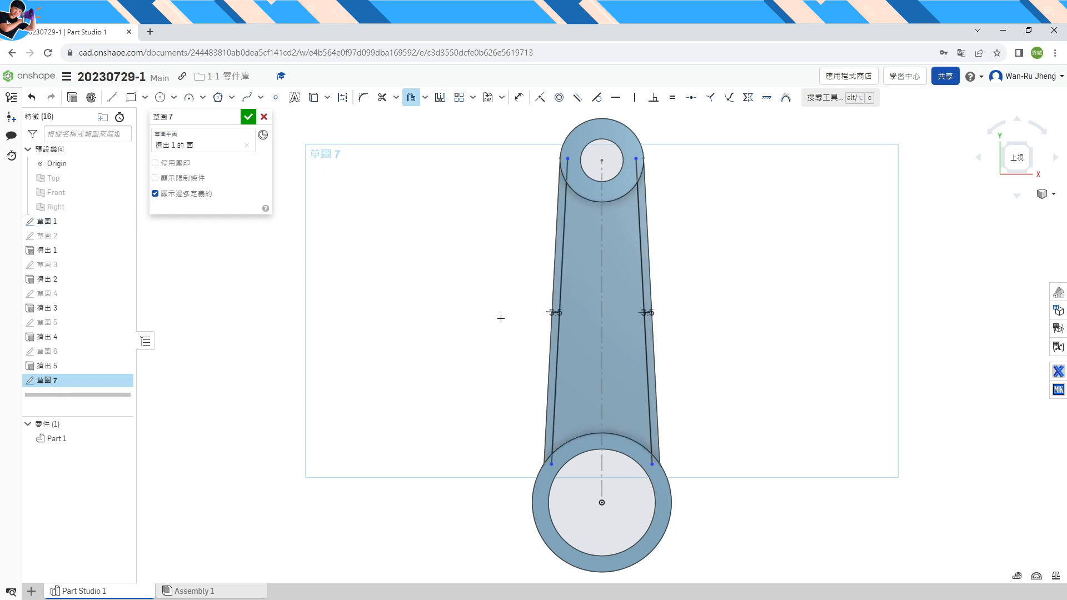
Hide the layout sketch and draw two circles on the web's centreline, about 24 mm near the small end and 32 mm near the large end
{"action": "key", "text": "alt+Tab"}
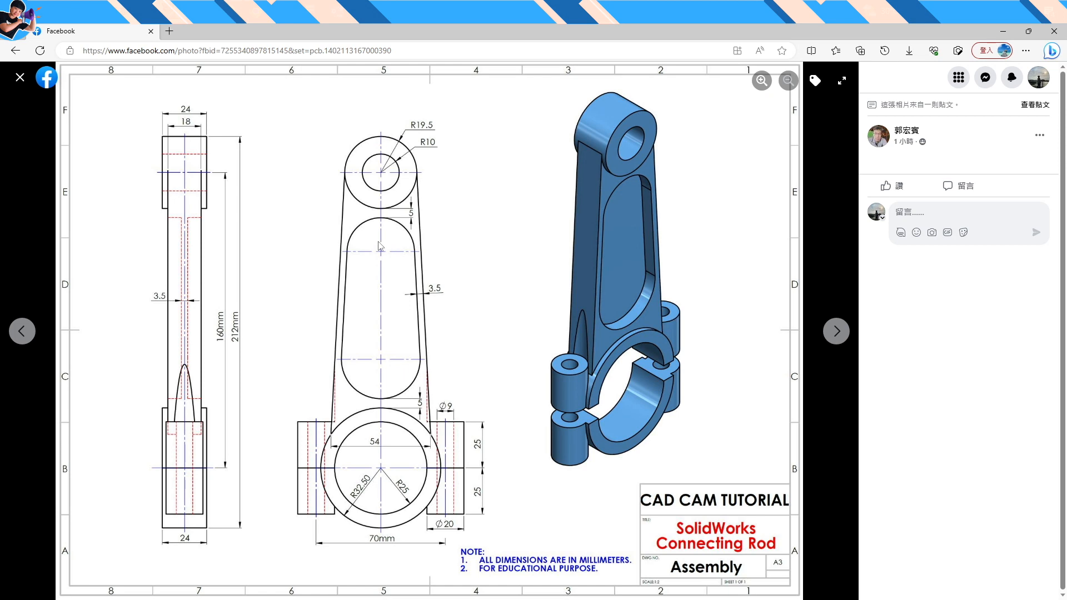
{"action": "key", "text": "alt+Tab"}
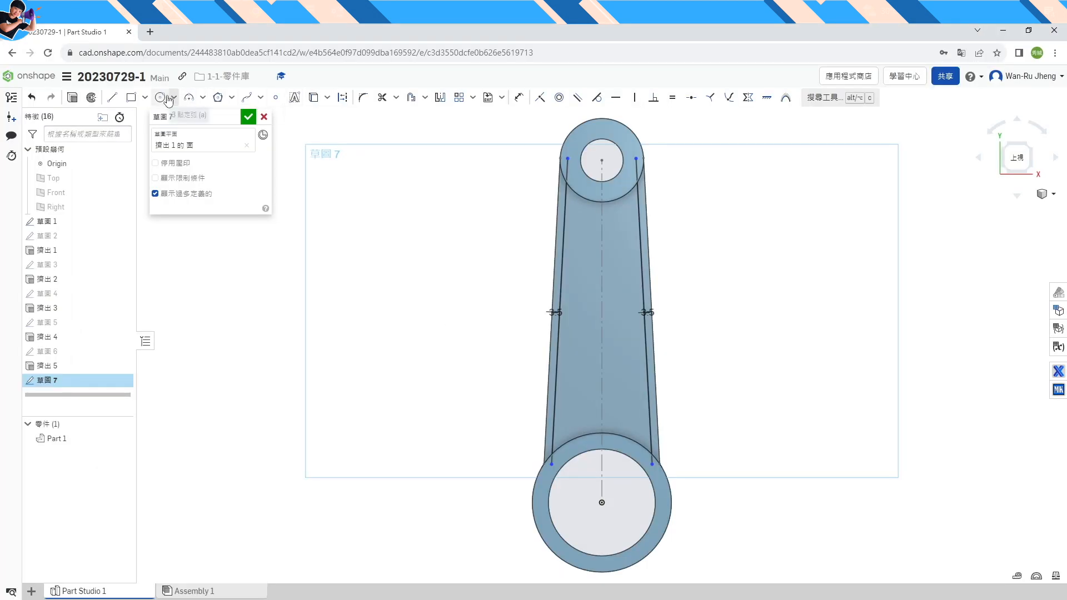
{"action": "left_click", "coordinate": [127, 221]}
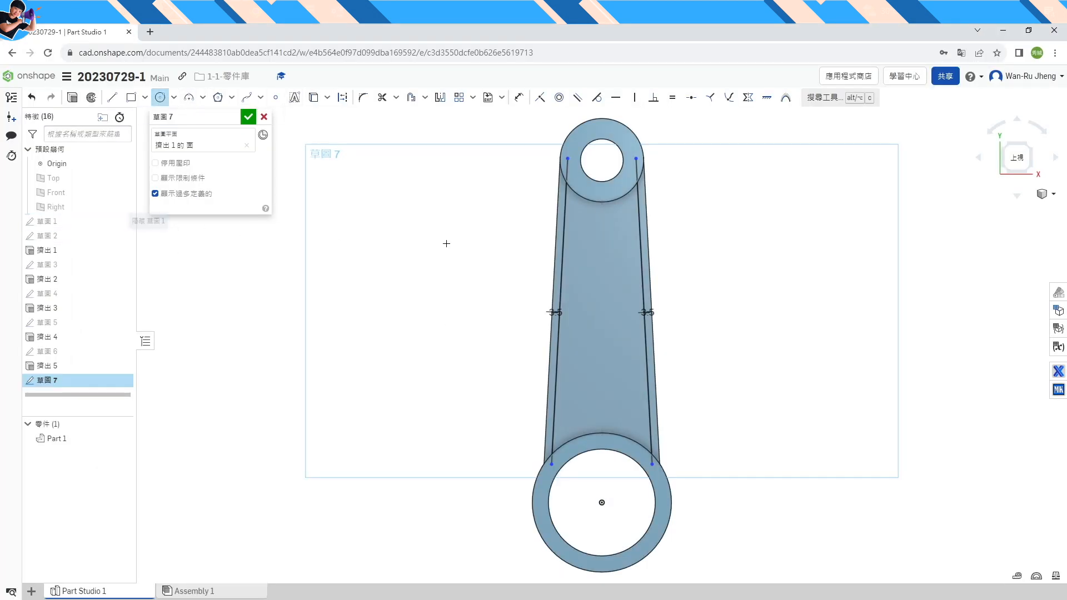
{"action": "left_click", "coordinate": [627, 227]}
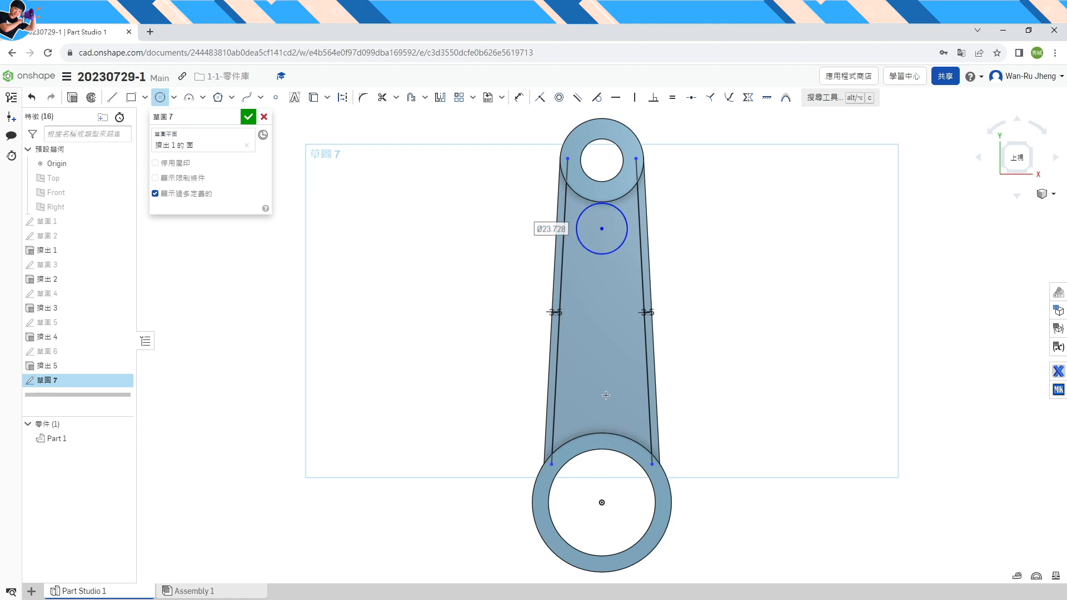
{"action": "left_click", "coordinate": [636, 399]}
{"action": "key", "text": "Escape"}
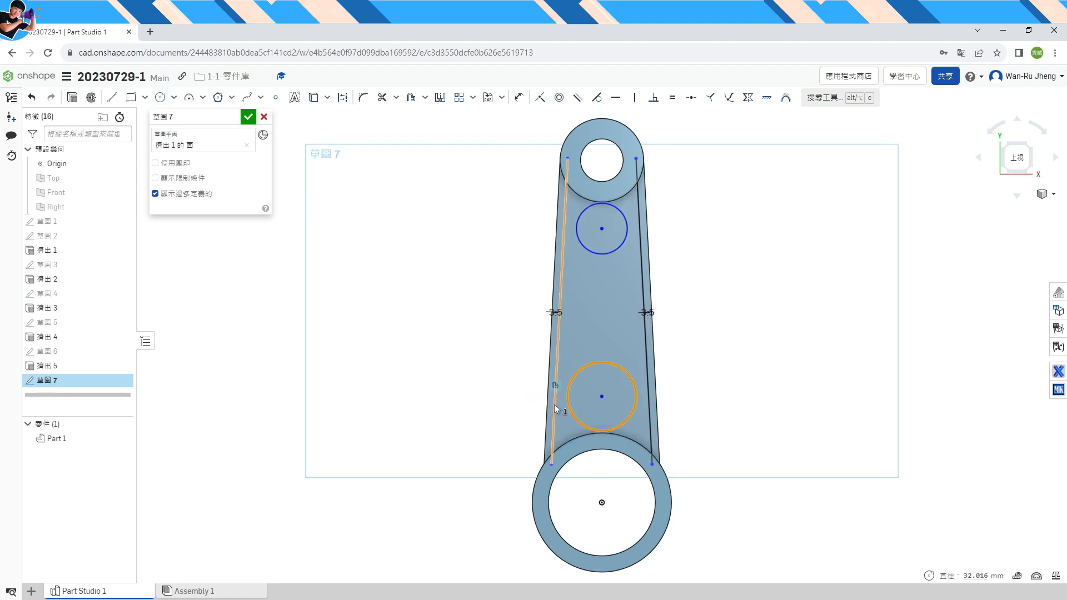
Make the lower circle tangent to both offset lines and dimension it 5 mm from the large end's outer edge
{"action": "mouse_move", "coordinate": [617, 429]}
{"action": "left_mouse_down"}
{"action": "mouse_move", "coordinate": [604, 424]}
{"action": "mouse_move", "coordinate": [609, 416]}
{"action": "left_mouse_up"}
{"action": "key", "text": "d"}
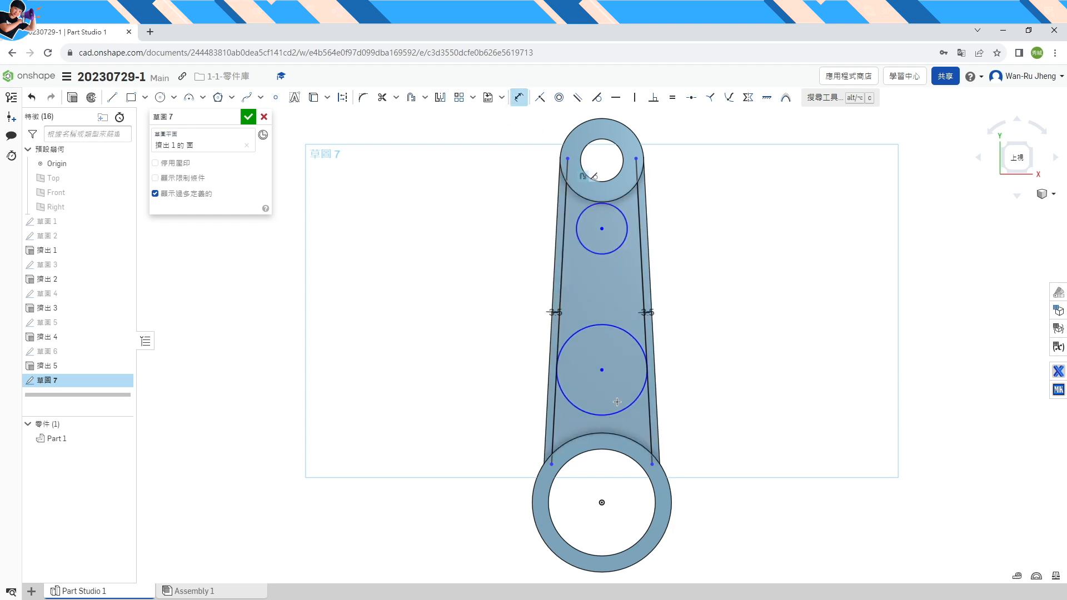
{"action": "left_click", "coordinate": [602, 414]}
{"action": "left_click", "coordinate": [599, 435]}
{"action": "left_click", "coordinate": [505, 433]}
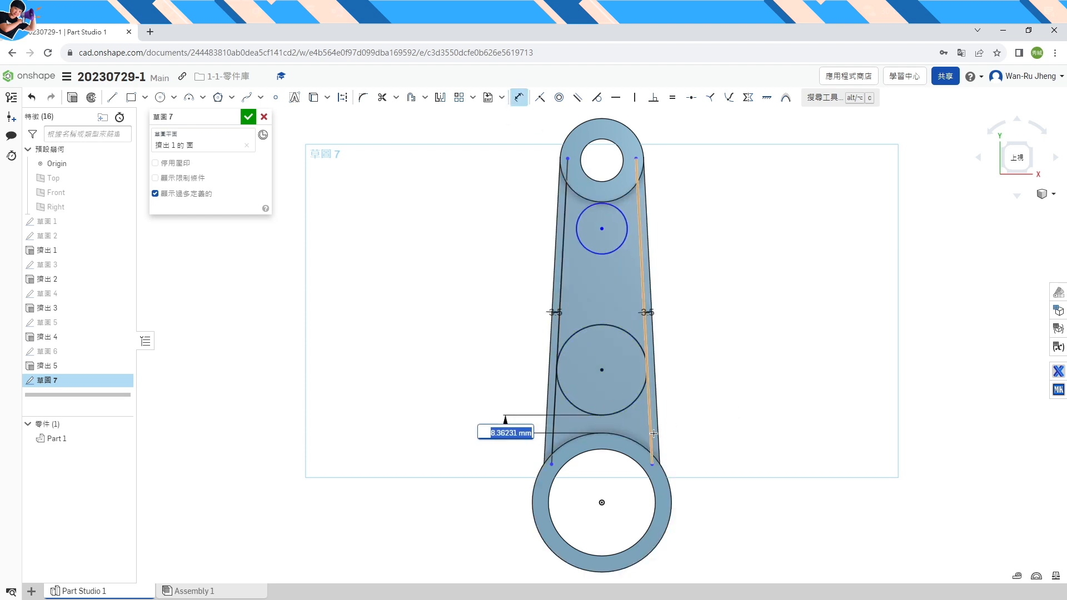
{"action": "key", "text": "Escape"}
{"action": "key", "text": "alt+Tab"}
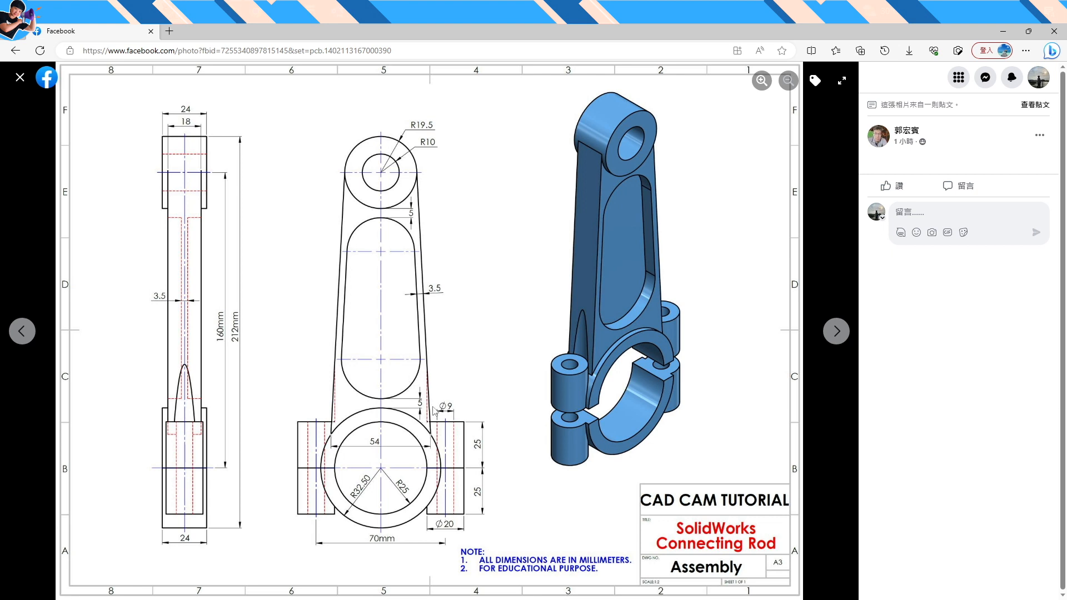
{"action": "key", "text": "alt+Tab"}
Make the upper circle on the web tangent to both inward-offset lines
{"action": "left_click", "coordinate": [578, 225]}
{"action": "left_click", "coordinate": [564, 214]}
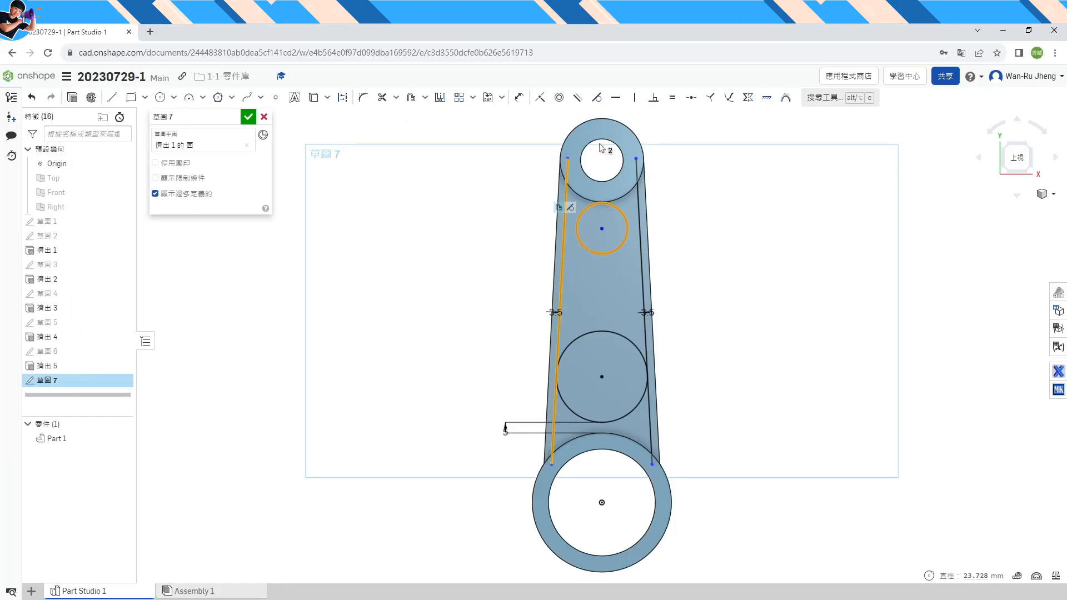
{"action": "left_click", "coordinate": [598, 103]}
{"action": "mouse_move", "coordinate": [628, 199]}
{"action": "left_mouse_down"}
{"action": "mouse_move", "coordinate": [605, 217]}
{"action": "mouse_move", "coordinate": [623, 204]}
{"action": "left_mouse_up"}
Dimension the upper circle 5 mm from the small end's outer edge
{"action": "left_click", "coordinate": [519, 97]}
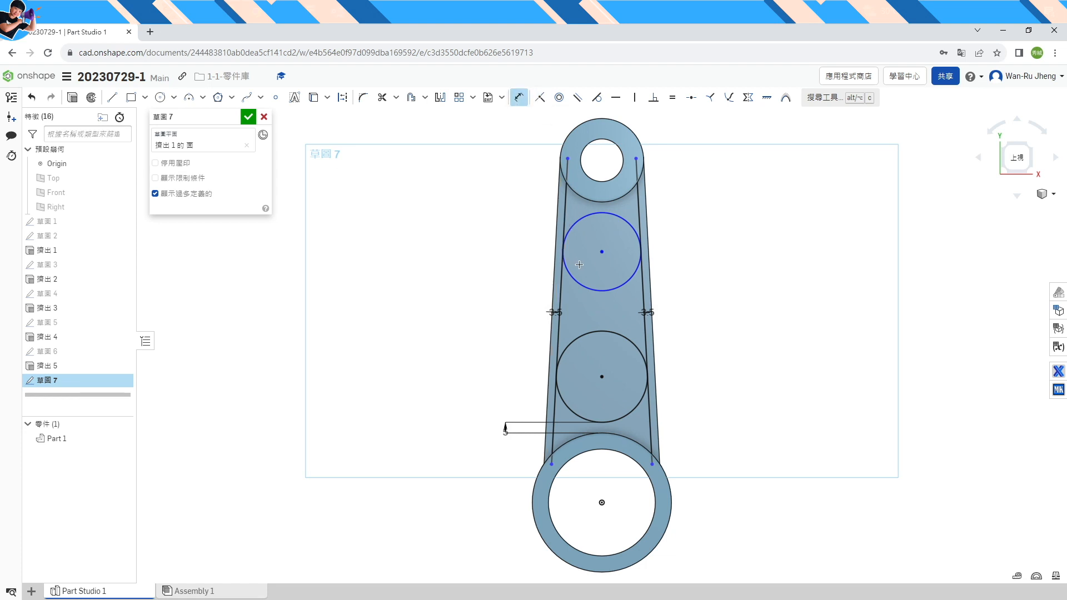
{"action": "left_click", "coordinate": [601, 204]}
{"action": "left_click", "coordinate": [600, 213]}
{"action": "left_click", "coordinate": [506, 207]}
{"action": "type", "text": "5"}
{"action": "key", "text": "Return"}
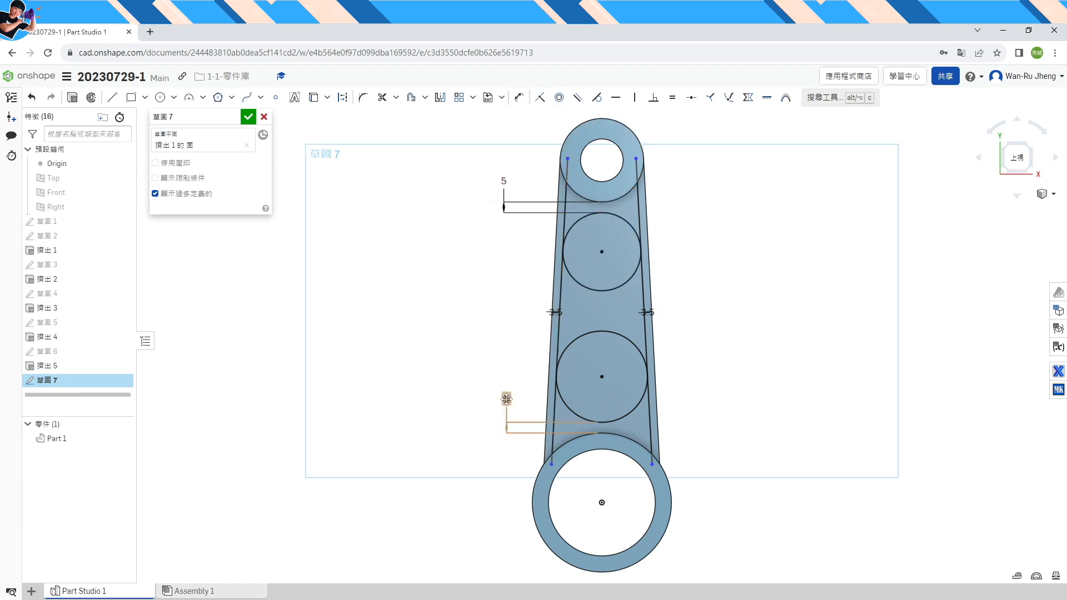
Trim the excess line ends and inner arcs to leave one closed pocket outline, tidy the dimensions, and finish the sketch
{"action": "left_click", "coordinate": [382, 97]}
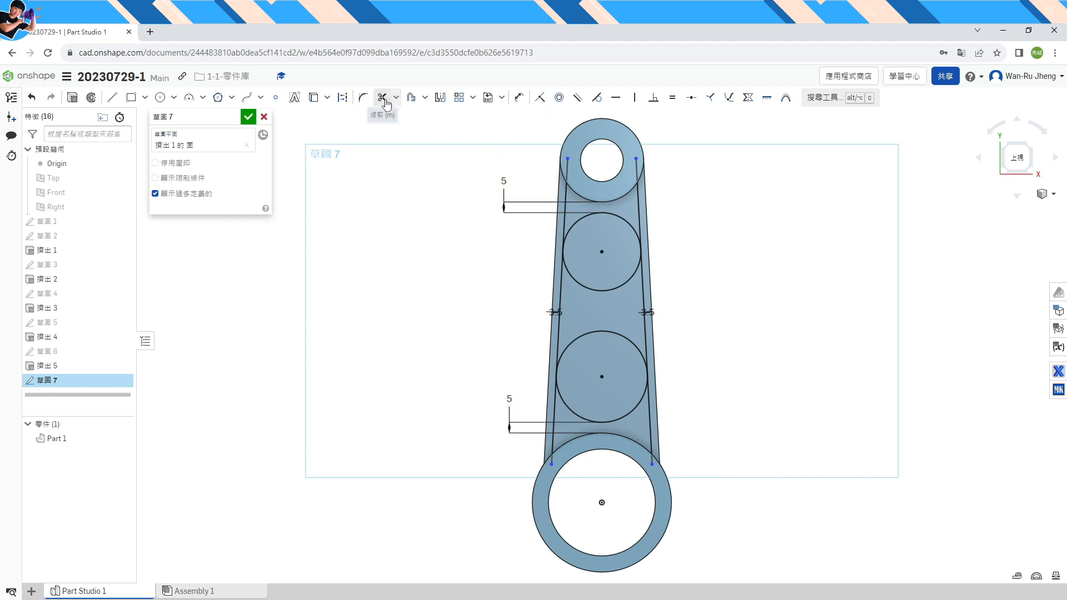
{"action": "left_click", "coordinate": [638, 189]}
{"action": "left_click", "coordinate": [651, 436]}
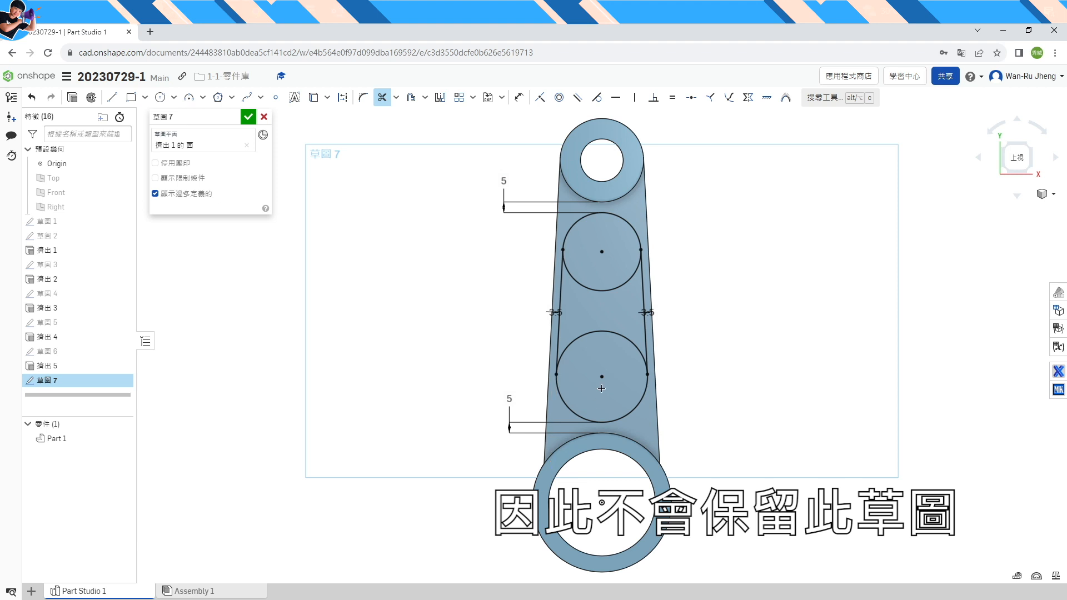
{"action": "left_click", "coordinate": [602, 332]}
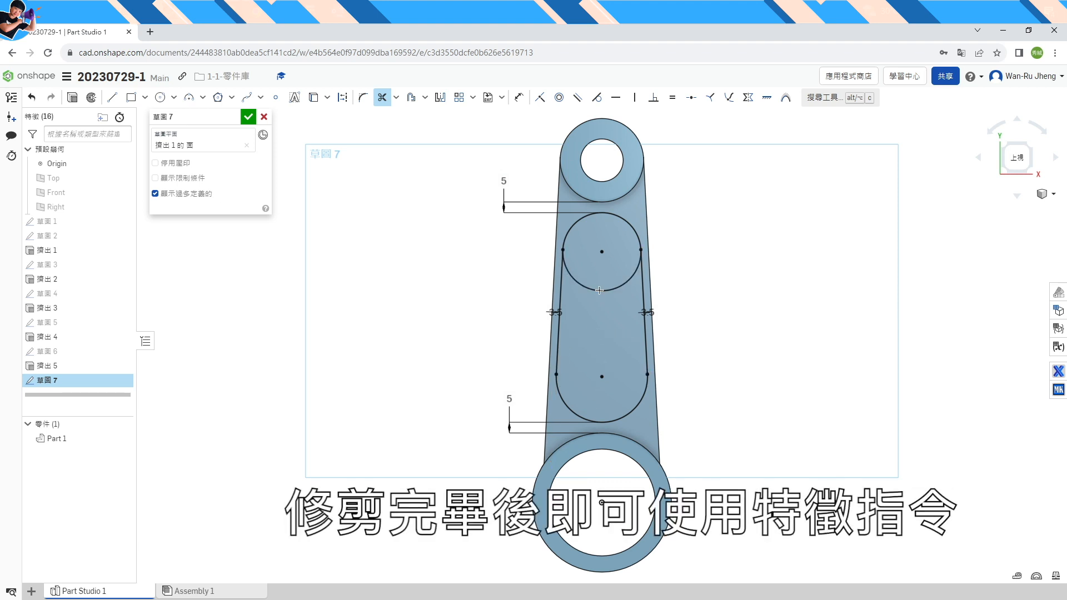
{"action": "left_click", "coordinate": [599, 290]}
{"action": "key", "text": "Escape"}
{"action": "left_click_drag", "start_coordinate": [555, 312], "coordinate": [523, 298]}
{"action": "left_click_drag", "start_coordinate": [674, 291], "coordinate": [679, 300]}
{"action": "left_click", "coordinate": [248, 117]}
Set up an extruded cut of the pocket outline that ends up to the Top plane with an offset distance
{"action": "left_click", "coordinate": [1047, 194]}
{"action": "left_click", "coordinate": [1034, 210]}
{"action": "left_click", "coordinate": [70, 382]}
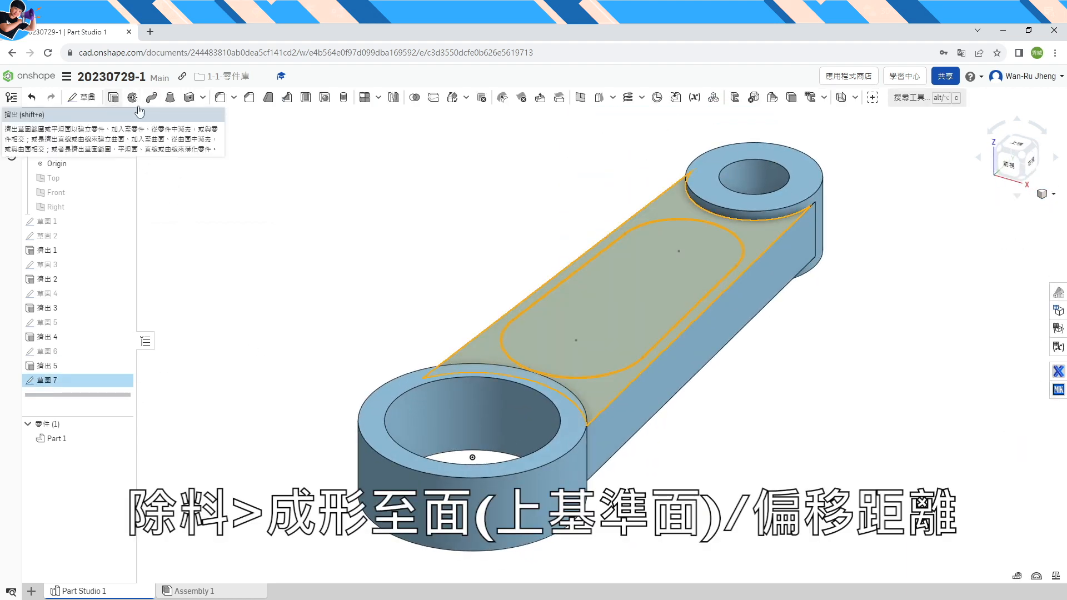
{"action": "left_click", "coordinate": [114, 99]}
{"action": "left_click", "coordinate": [225, 147]}
{"action": "left_click", "coordinate": [201, 191]}
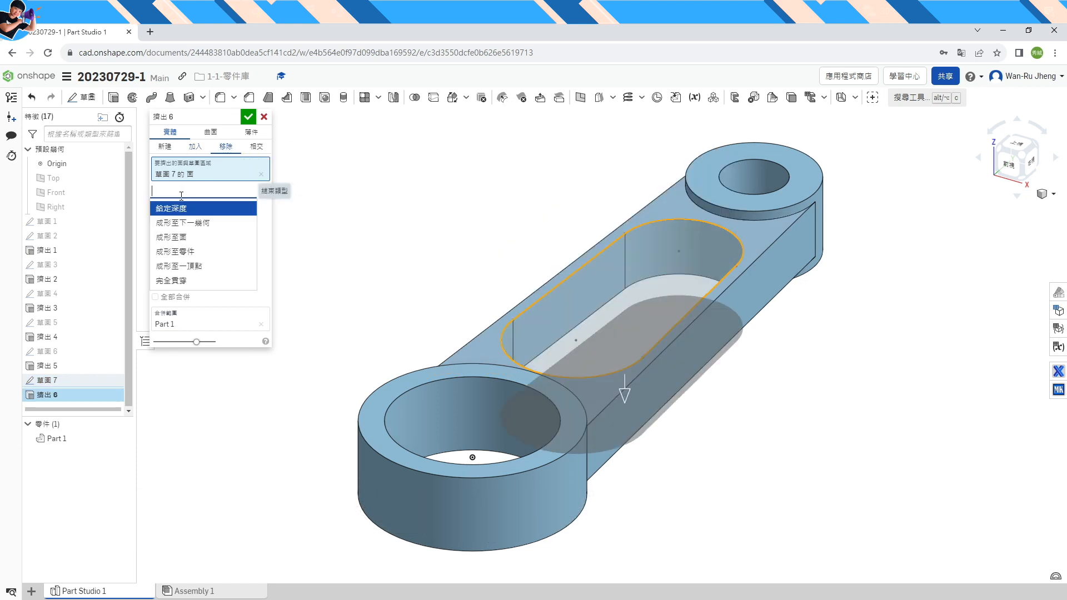
{"action": "left_click", "coordinate": [172, 237]}
{"action": "left_click", "coordinate": [183, 189]}
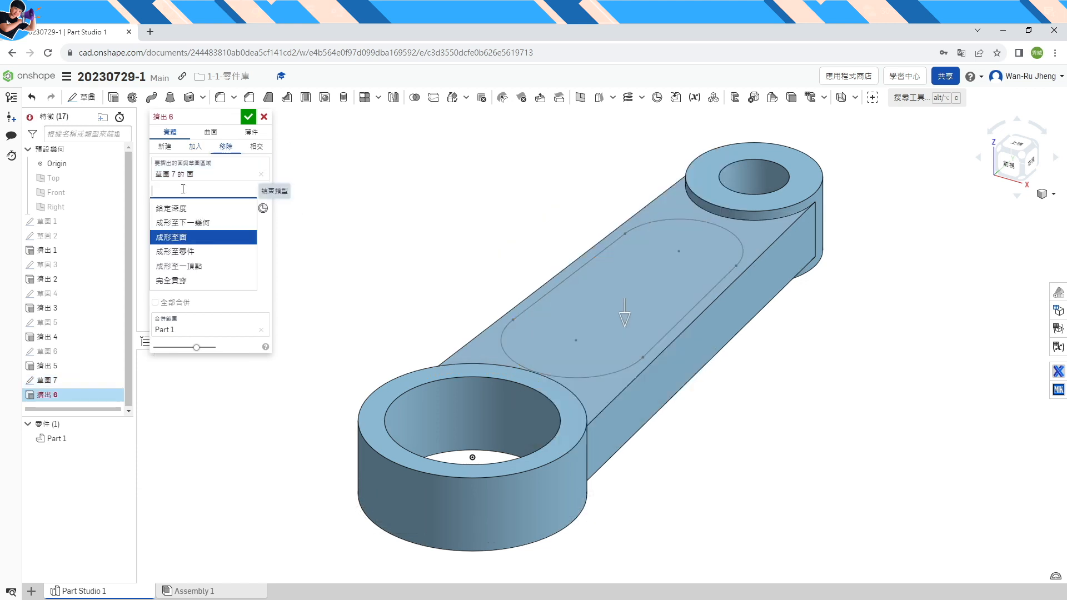
{"action": "left_click", "coordinate": [179, 240]}
{"action": "left_click", "coordinate": [45, 182]}
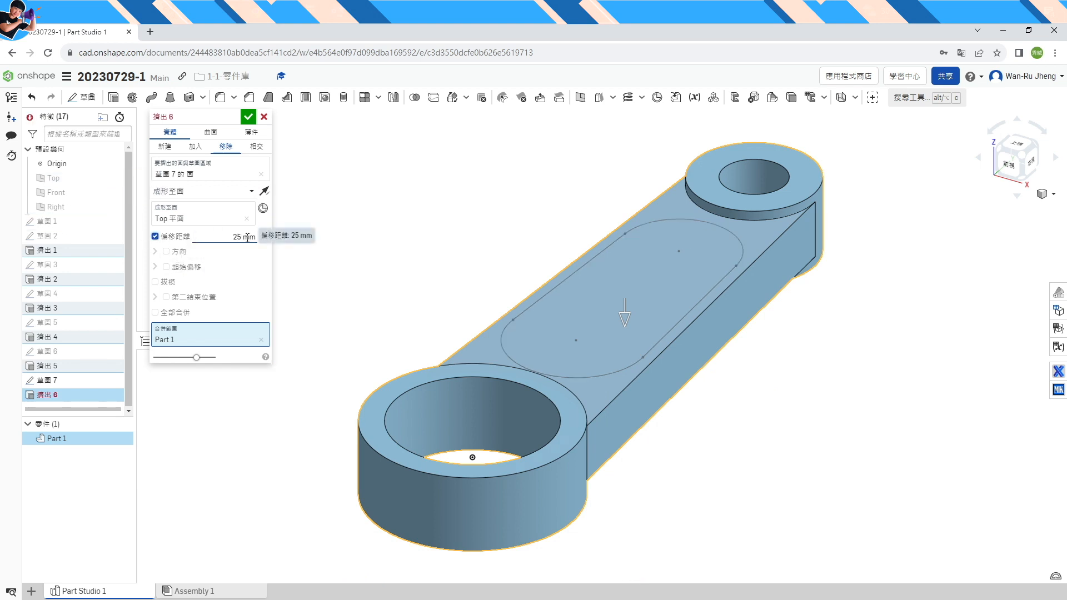
Set the cut's offset distance to half of the drawing's 3.5 mm web thickness and complete the pocket
{"action": "key", "text": "alt+Tab"}
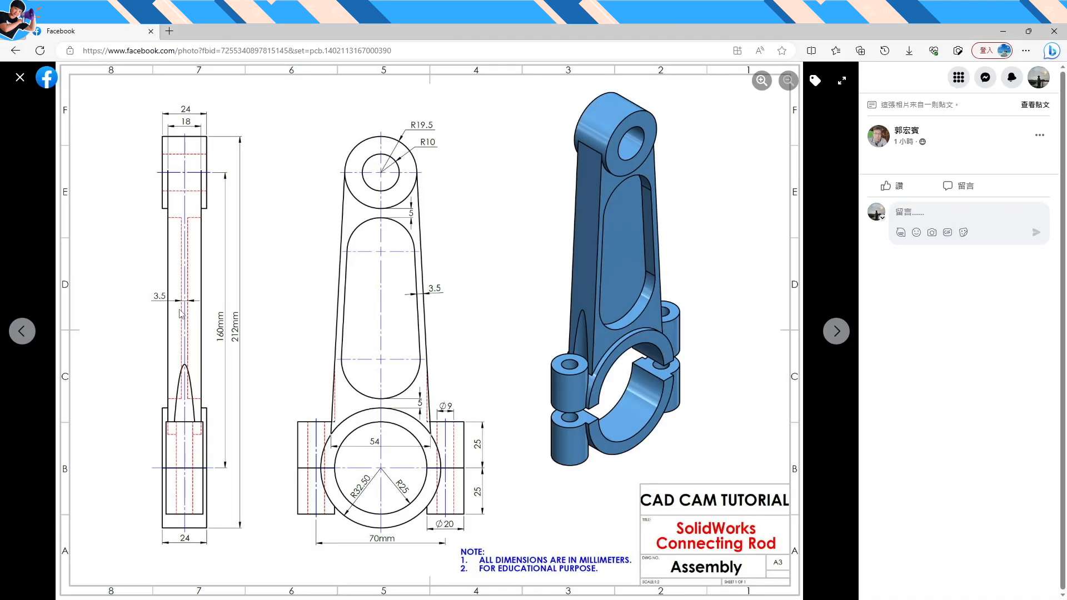
{"action": "key", "text": "alt+Tab"}
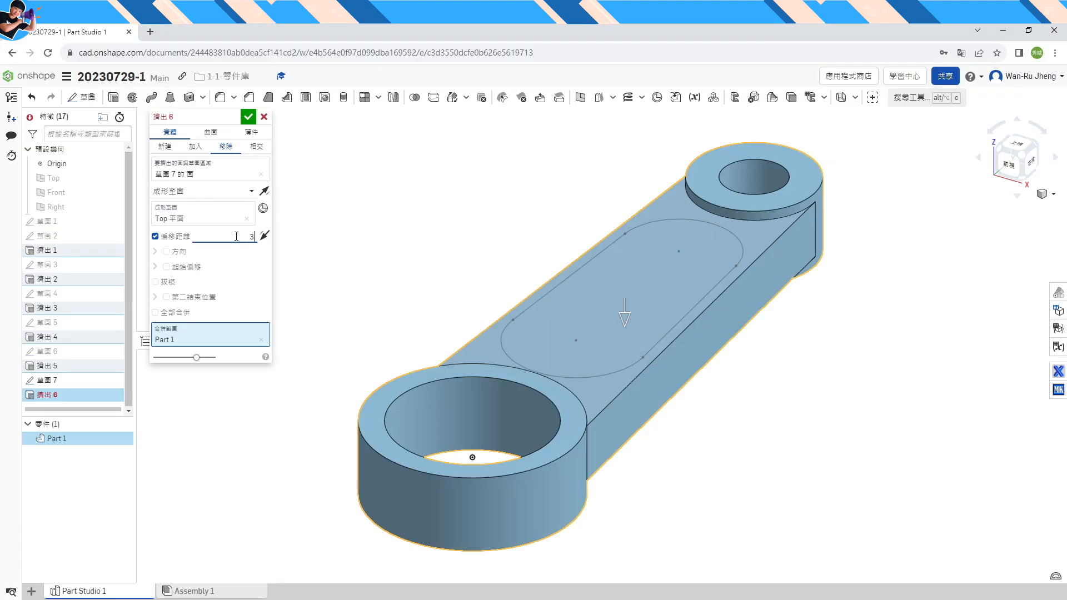
{"action": "key", "text": "Return"}
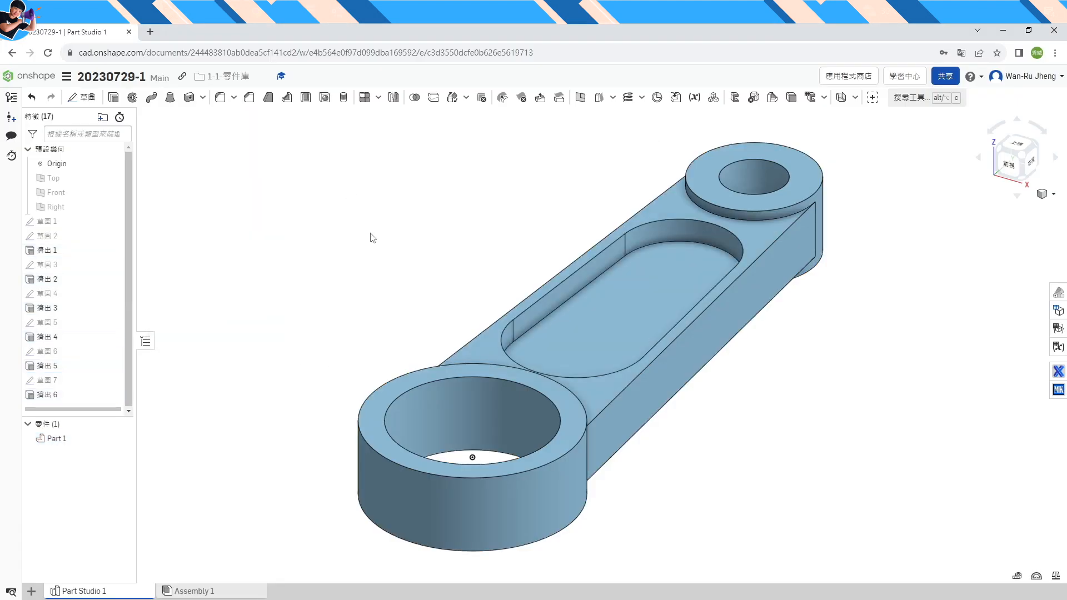
Mirror the pocket cut feature about the Top plane and check the pocket on the rod's underside
{"action": "left_click", "coordinate": [392, 98]}
{"action": "left_click", "coordinate": [203, 132]}
{"action": "left_click", "coordinate": [173, 163]}
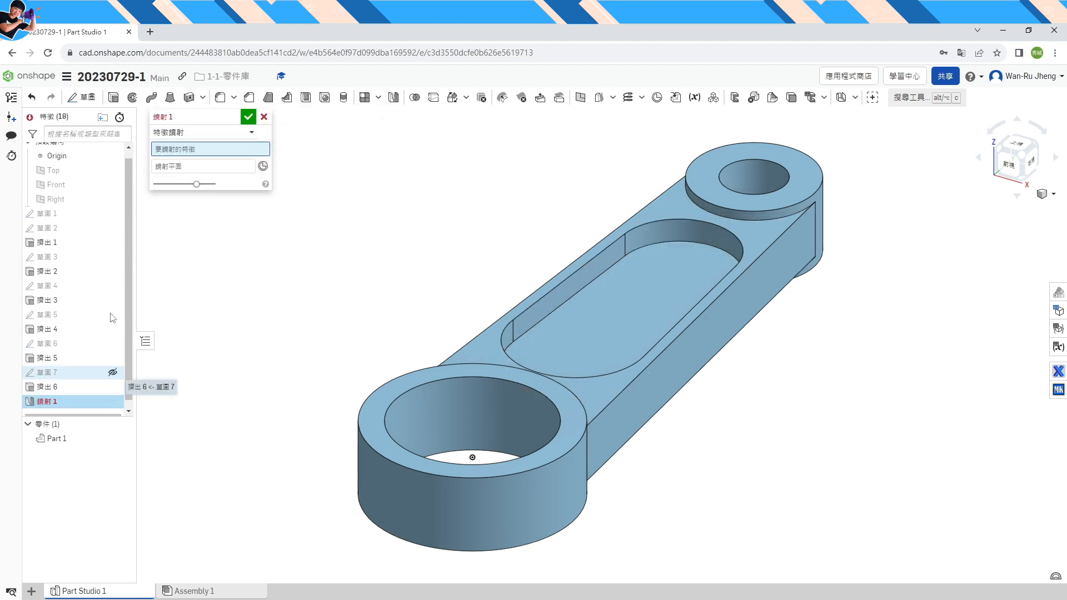
{"action": "left_click", "coordinate": [83, 387]}
{"action": "left_click", "coordinate": [83, 170]}
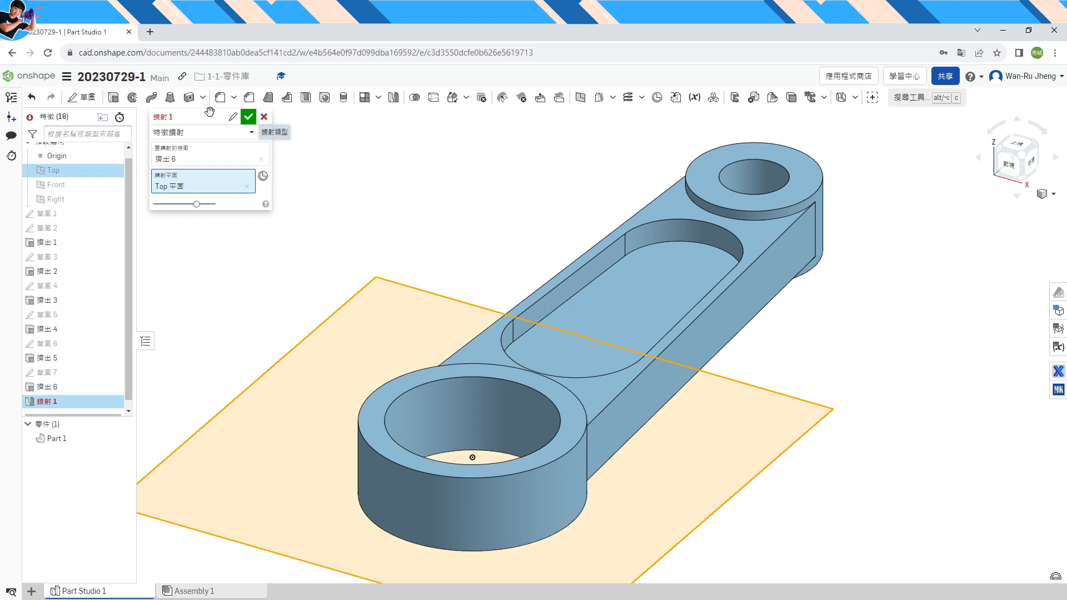
{"action": "left_click", "coordinate": [248, 118]}
{"action": "left_click", "coordinate": [1024, 182]}
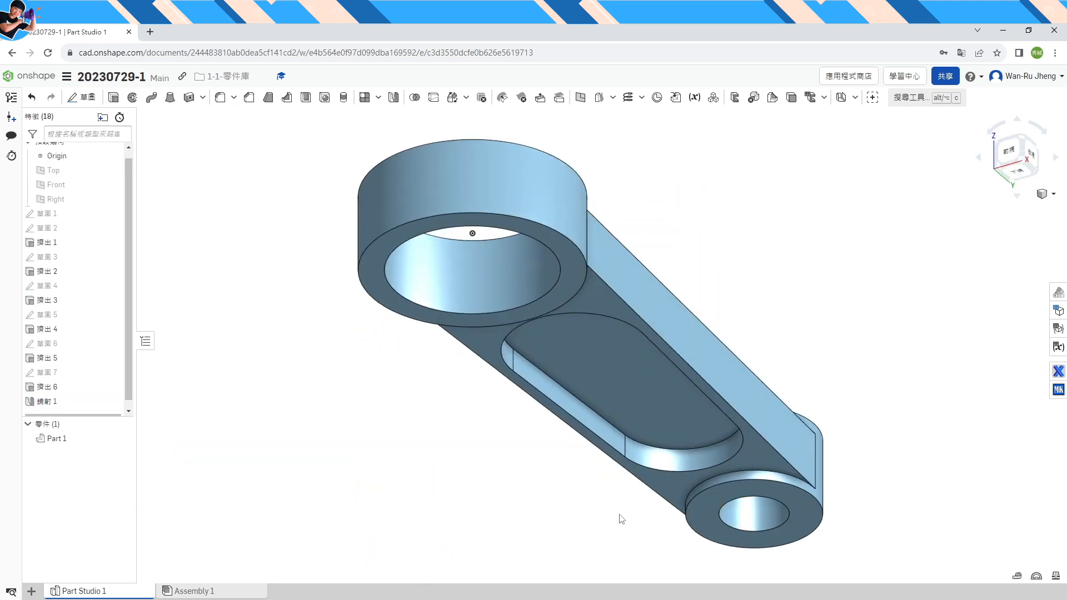
{"action": "left_click", "coordinate": [1021, 139]}
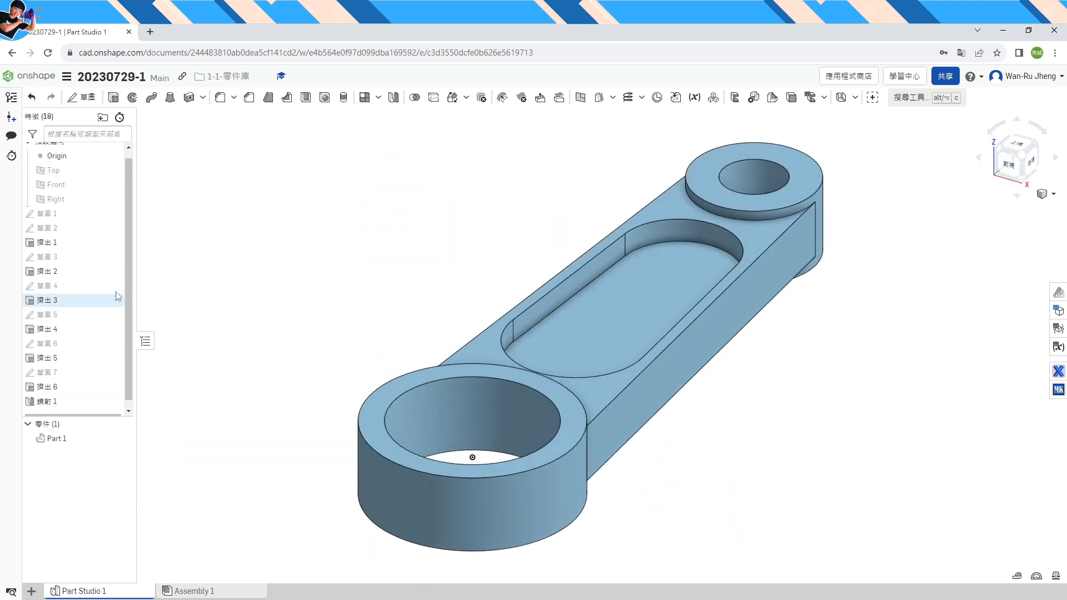
Section the view of the rod along the Right plane
{"action": "left_click", "coordinate": [56, 199]}
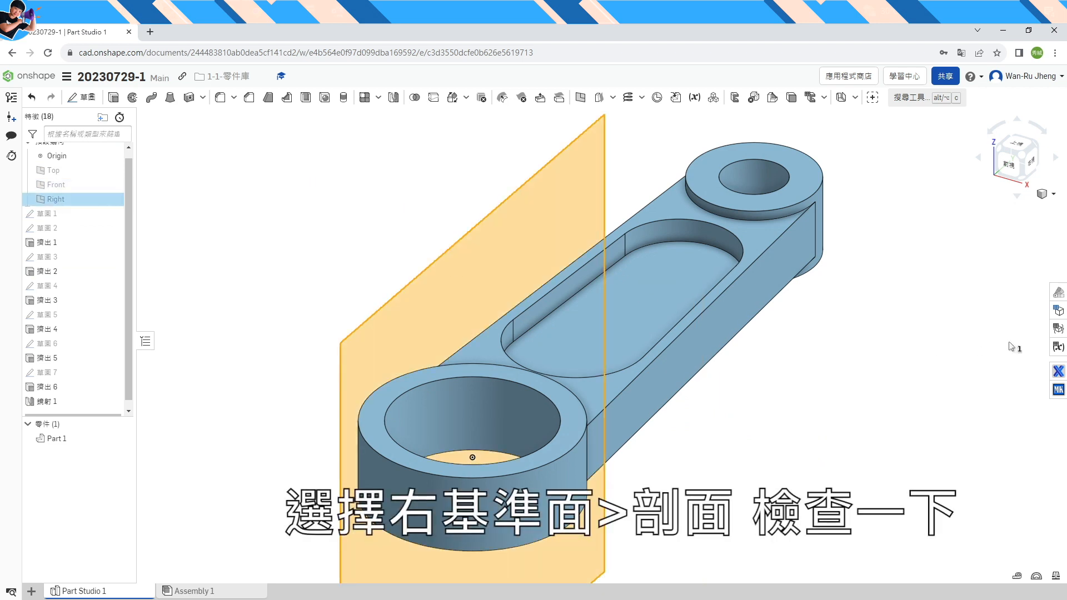
{"action": "left_click", "coordinate": [1050, 194]}
{"action": "left_click", "coordinate": [1022, 448]}
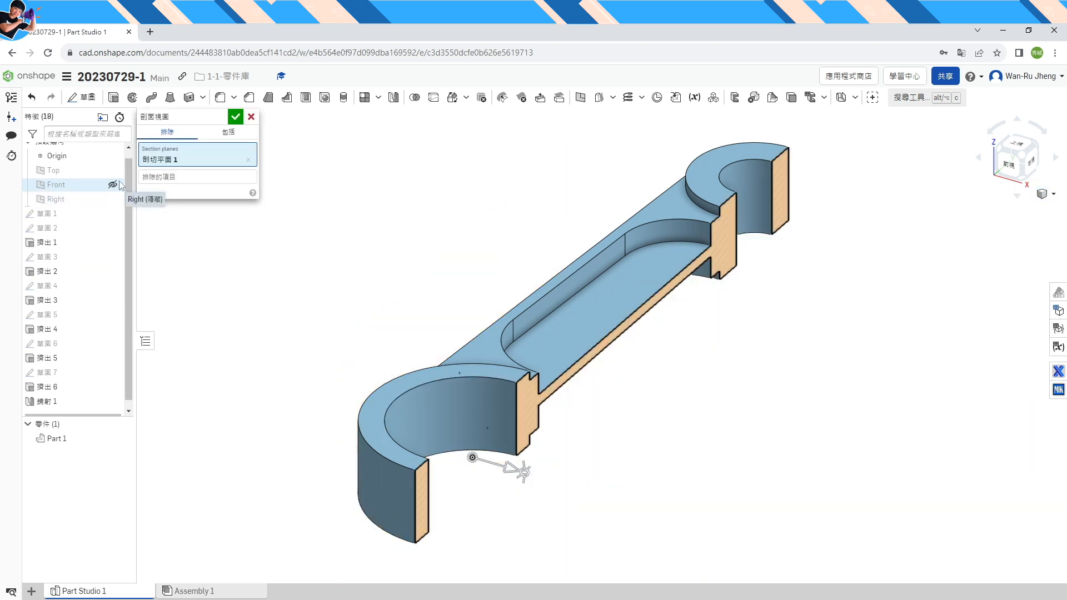
{"action": "left_click", "coordinate": [236, 117]}
Measure the distance between the two opposing pocket floors
{"action": "left_click", "coordinate": [1018, 577]}
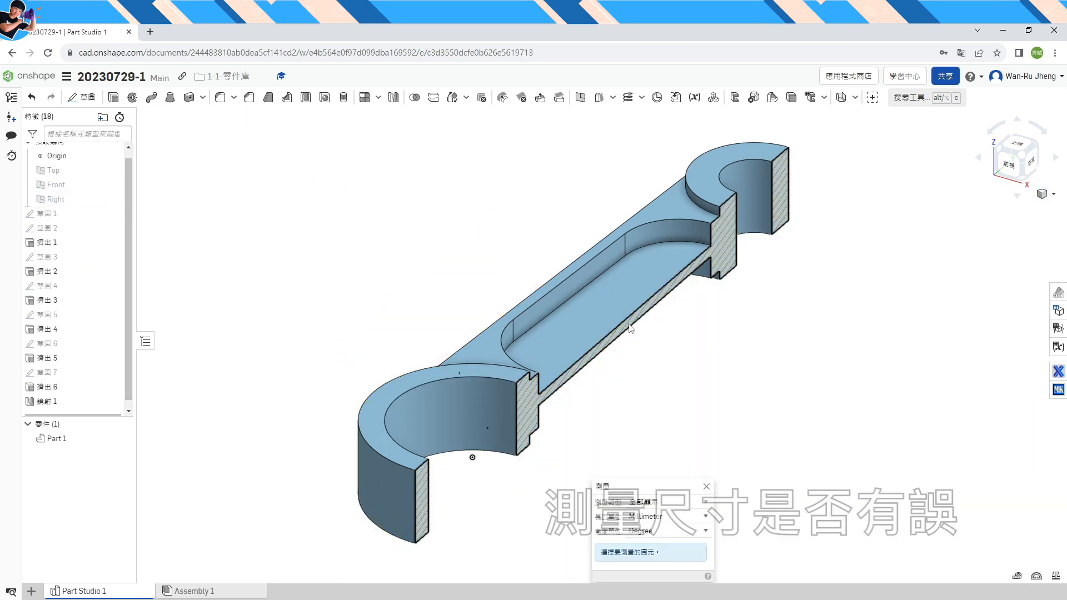
{"action": "left_click", "coordinate": [611, 303]}
{"action": "right_click_drag", "start_coordinate": [611, 303], "coordinate": [694, 352]}
{"action": "left_click", "coordinate": [681, 384]}
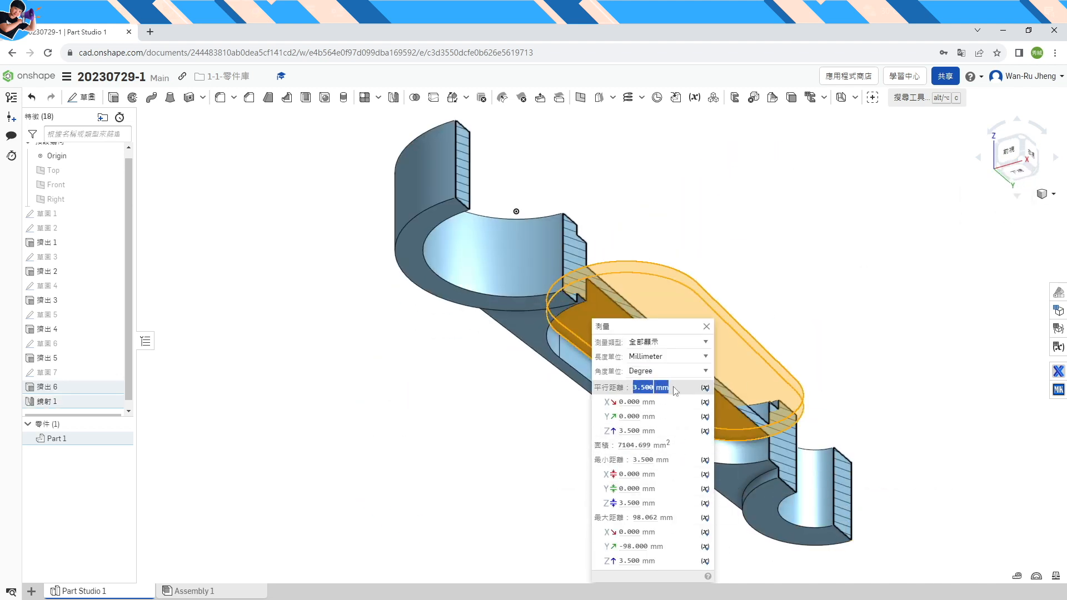
{"action": "left_click_drag", "start_coordinate": [669, 387], "coordinate": [673, 388]}
{"action": "left_click", "coordinate": [707, 328]}
Turn off the section view and show the whole rod fitted in an isometric orientation
{"action": "left_click", "coordinate": [980, 207]}
{"action": "left_click", "coordinate": [1027, 134]}
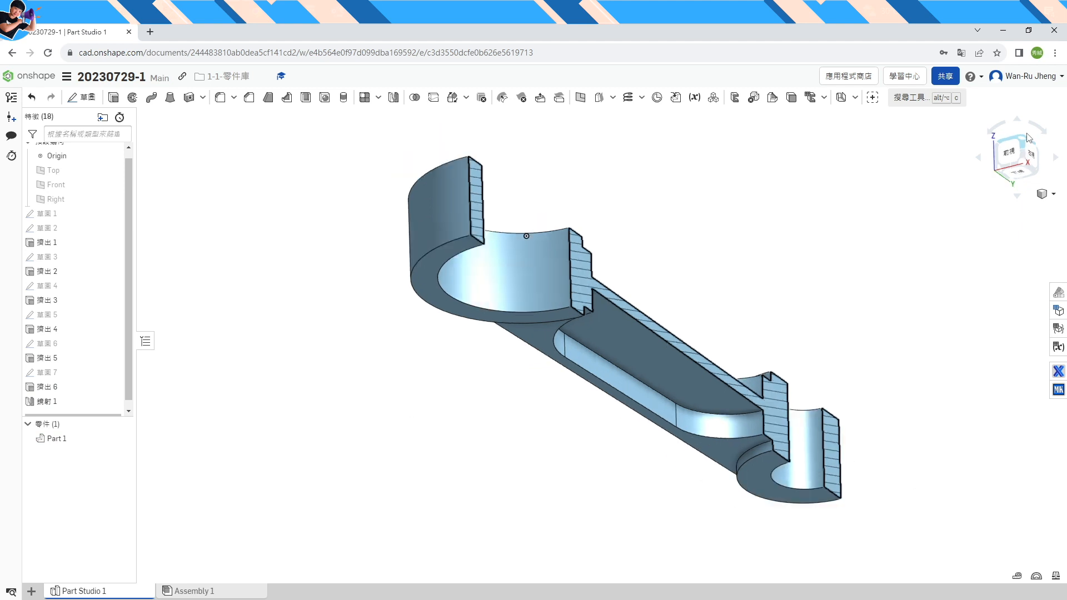
{"action": "left_click", "coordinate": [1033, 175]}
{"action": "left_click", "coordinate": [1054, 295]}
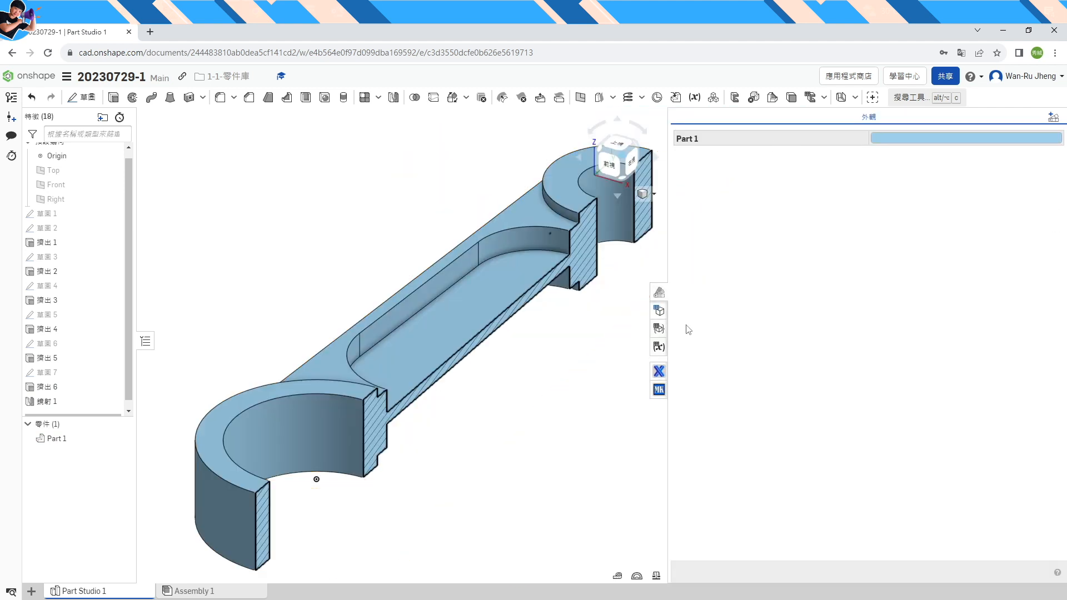
{"action": "left_click", "coordinate": [659, 292]}
{"action": "left_click", "coordinate": [1054, 194]}
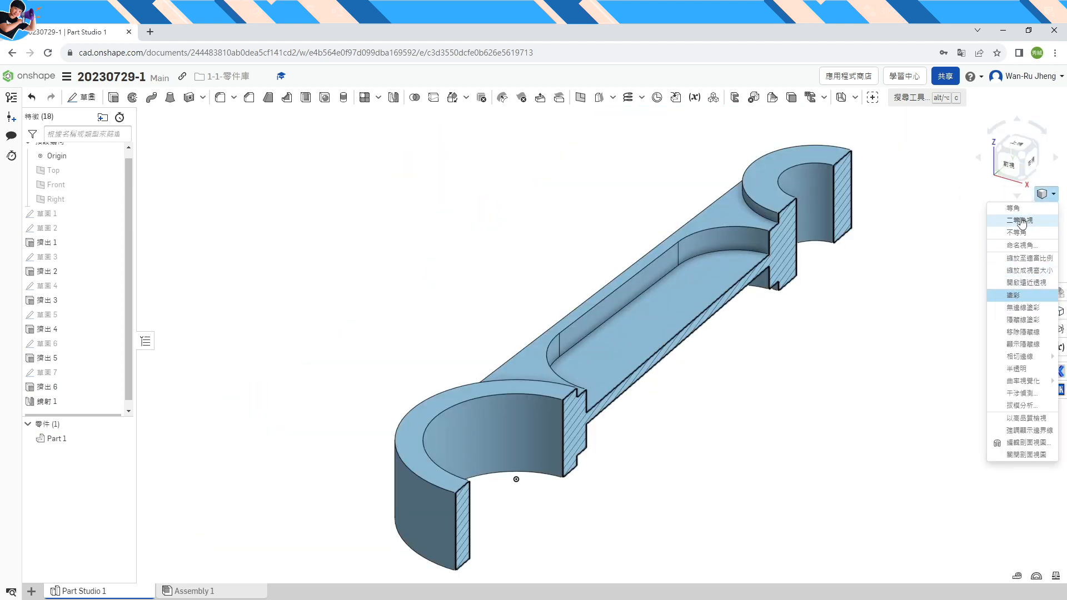
{"action": "left_click", "coordinate": [1029, 454]}
{"action": "key", "text": "f"}
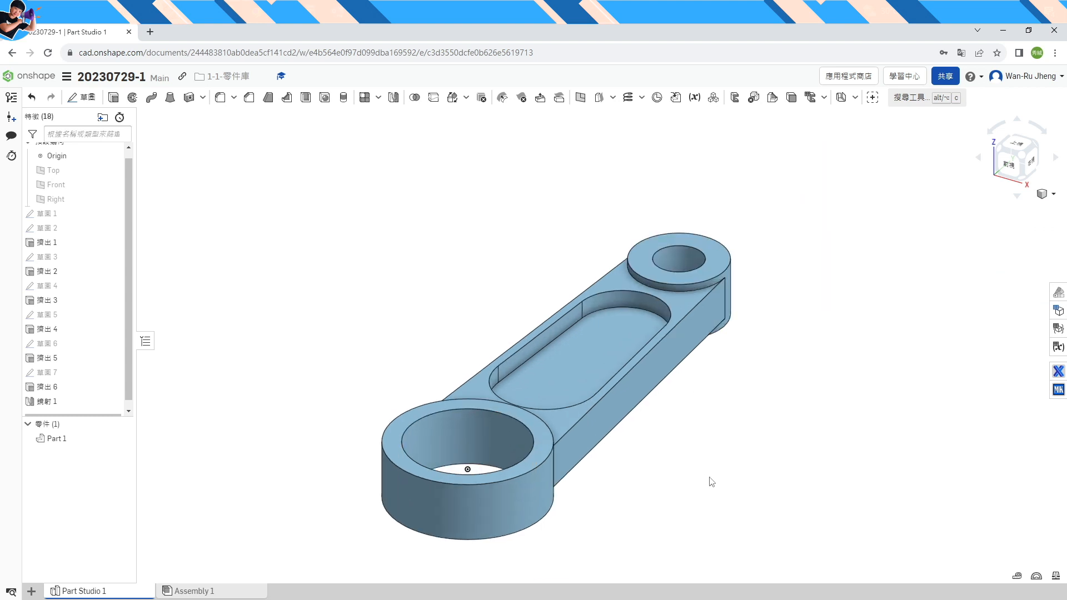
Rename the first sketch in the feature tree as "草圖 1_t原始草圖"
{"action": "right_click", "coordinate": [75, 222]}
{"action": "left_click", "coordinate": [79, 236]}
{"action": "type", "text": "_t原始草圖"}
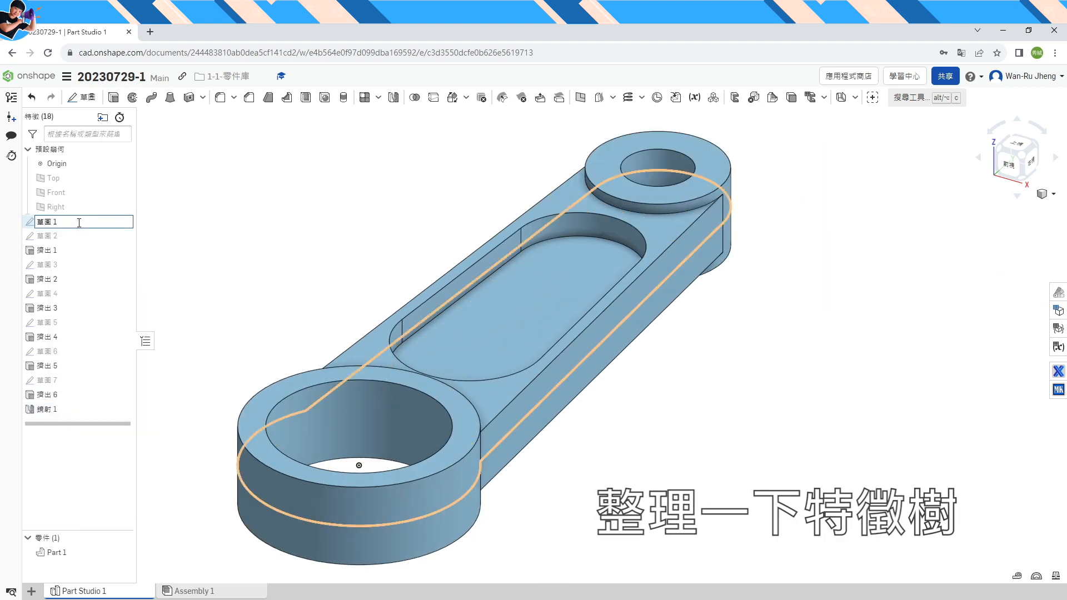
{"action": "key", "text": "Return"}
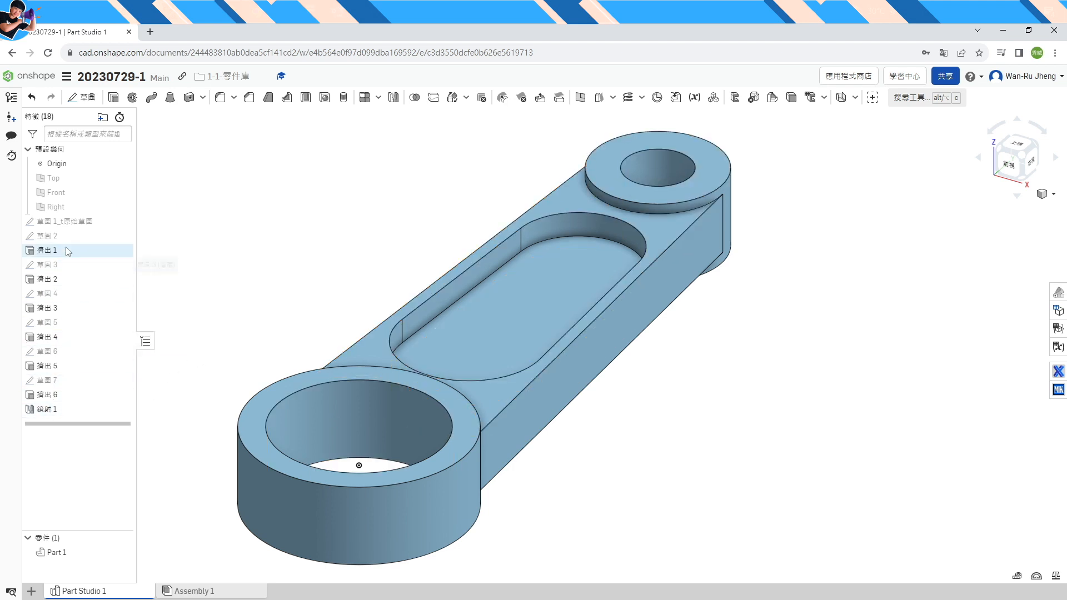
Group all features from the second sketch through the mirror into a folder named New folder1
{"action": "left_click", "coordinate": [50, 235]}
{"action": "left_click", "coordinate": [55, 410], "text": "shift"}
{"action": "right_click", "coordinate": [69, 409]}
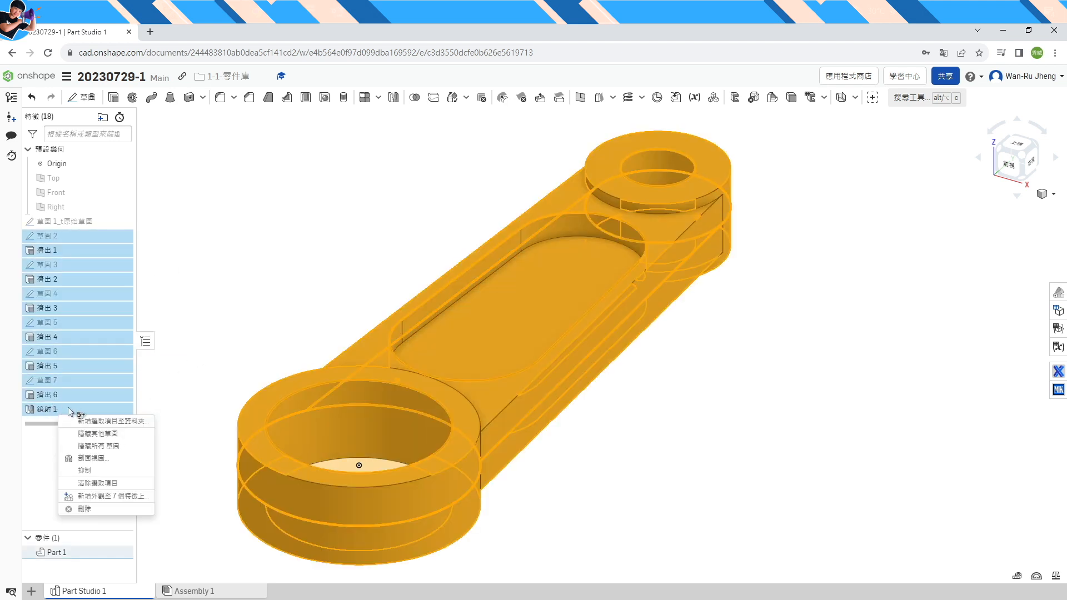
{"action": "left_click", "coordinate": [129, 422]}
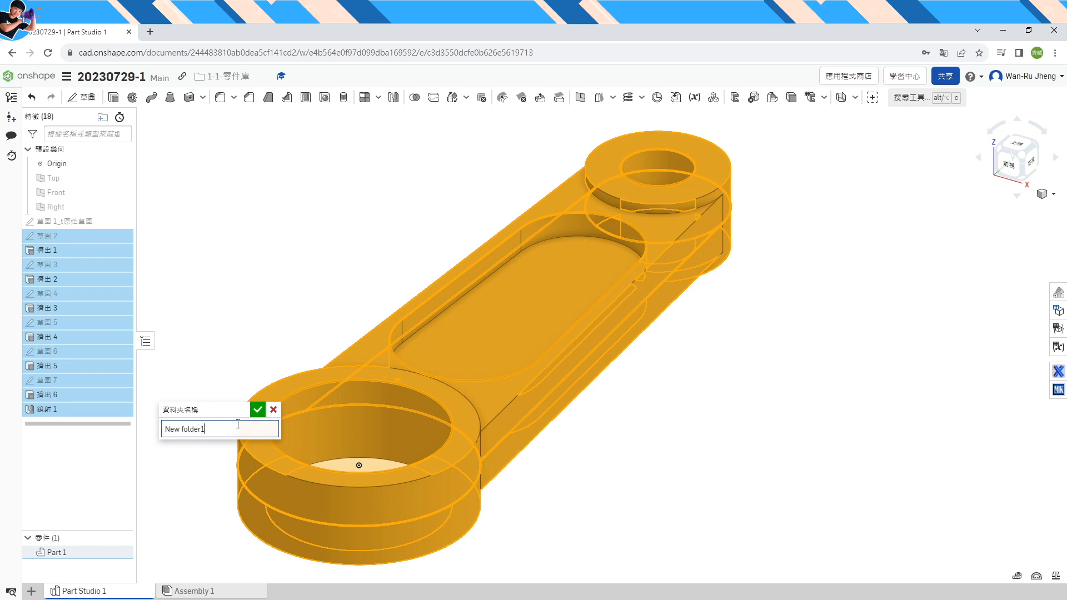
{"action": "key", "text": "Return"}
{"action": "left_click", "coordinate": [185, 262]}
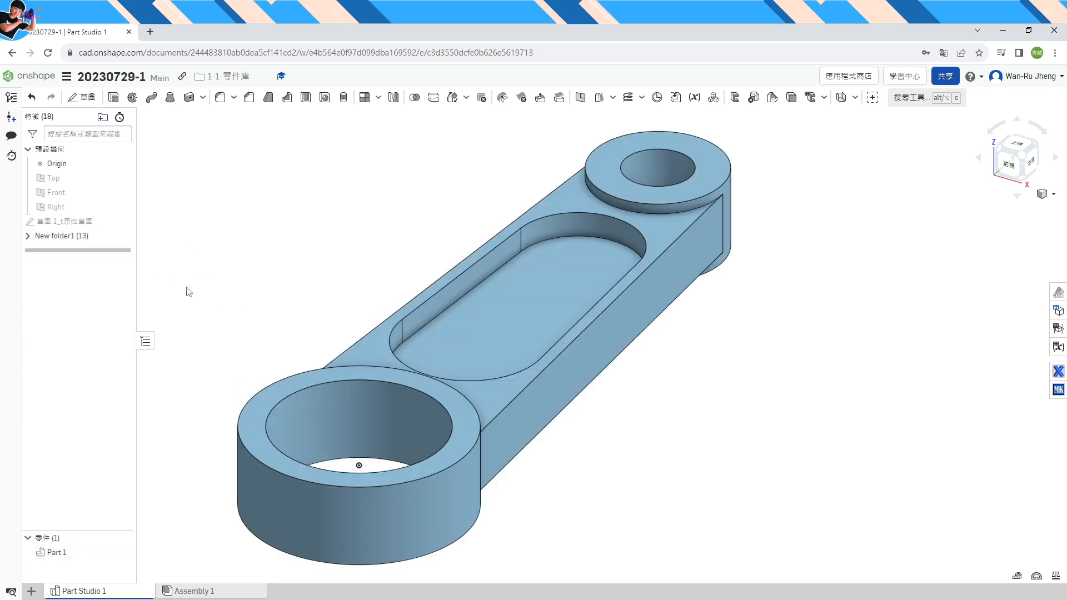
Check the bolt boss dimensions in the reference drawing and create a plane offset 25 mm from the Front plane
{"action": "key", "text": "alt+Tab"}
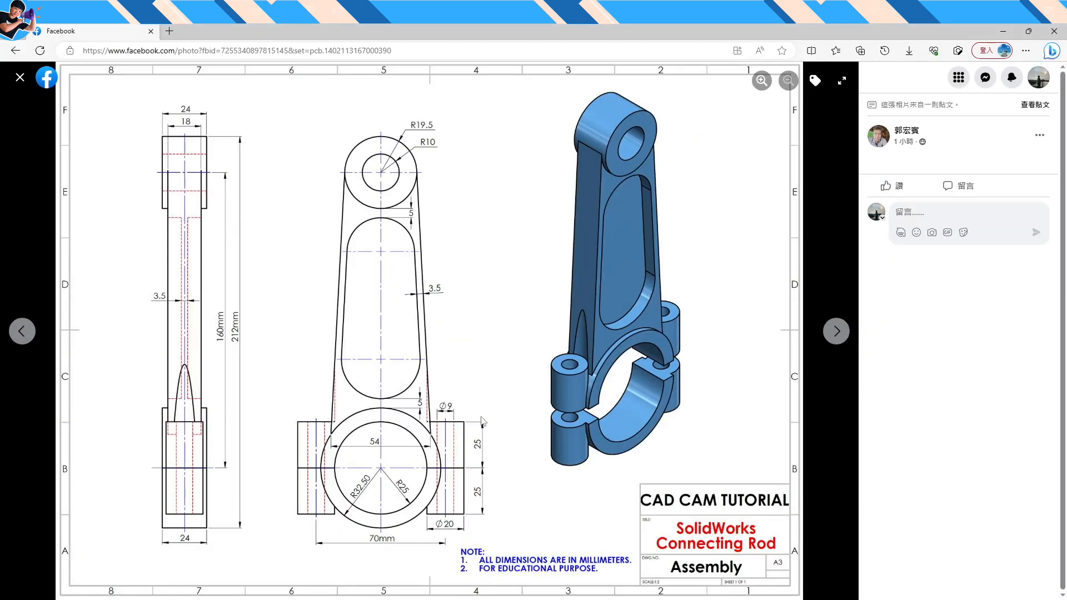
{"action": "key", "text": "alt+Tab"}
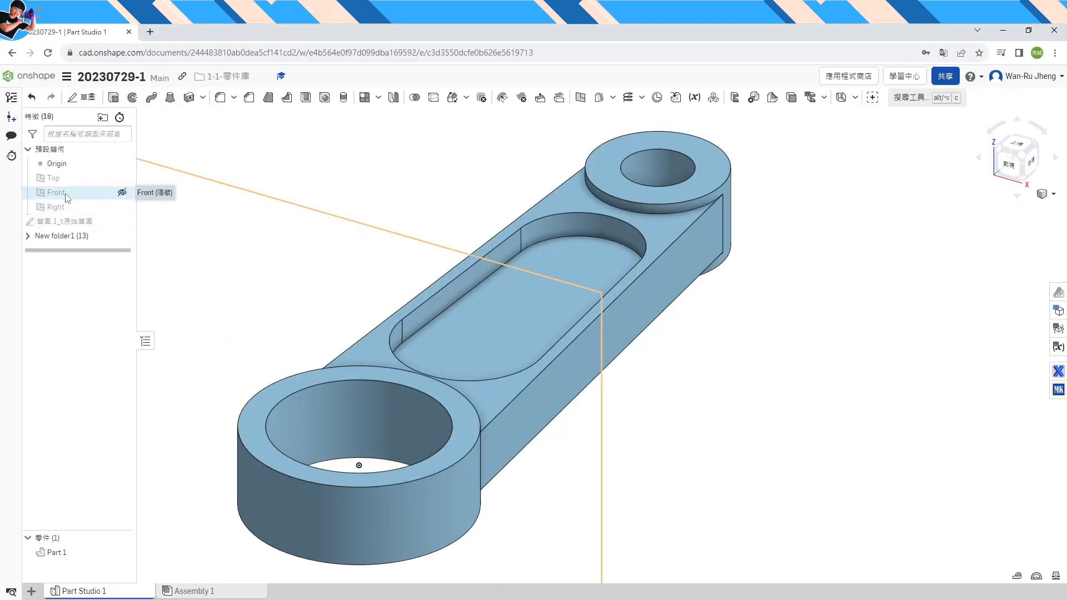
{"action": "left_click", "coordinate": [56, 193]}
{"action": "left_click", "coordinate": [580, 97]}
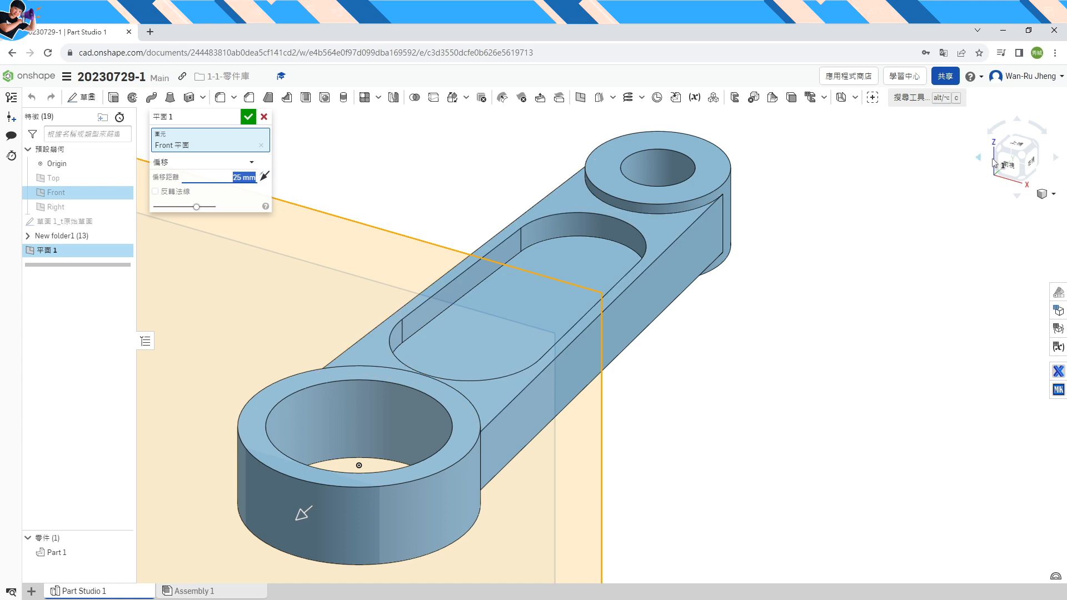
{"action": "left_click", "coordinate": [1020, 147]}
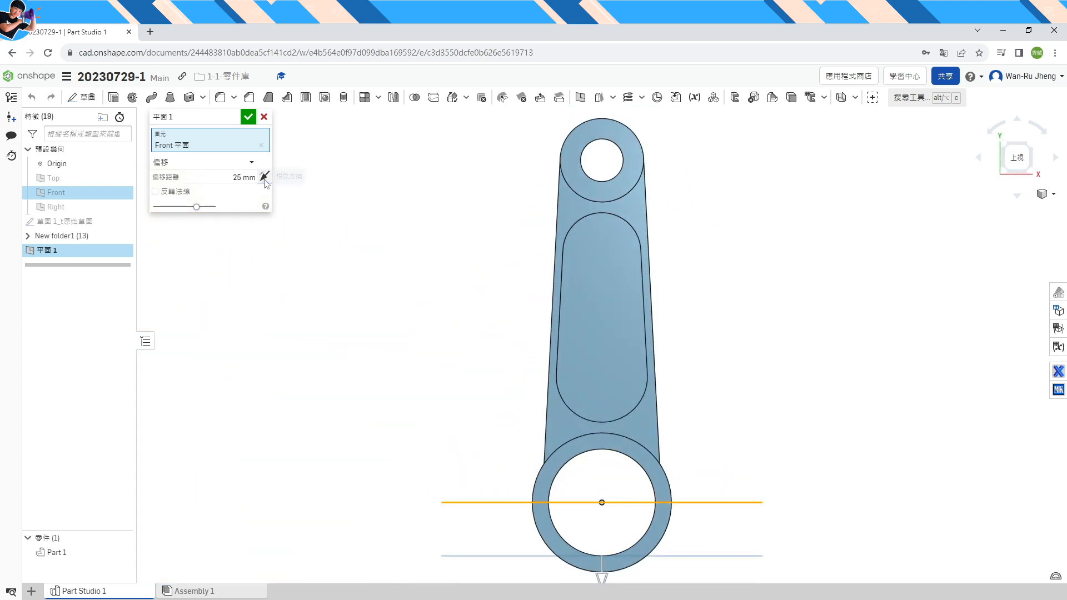
{"action": "left_click", "coordinate": [249, 116]}
Start a sketch on the offset plane and draw a 20 mm diameter circle beside the large end, level with the origin
{"action": "right_click", "coordinate": [724, 449]}
{"action": "left_click", "coordinate": [757, 283]}
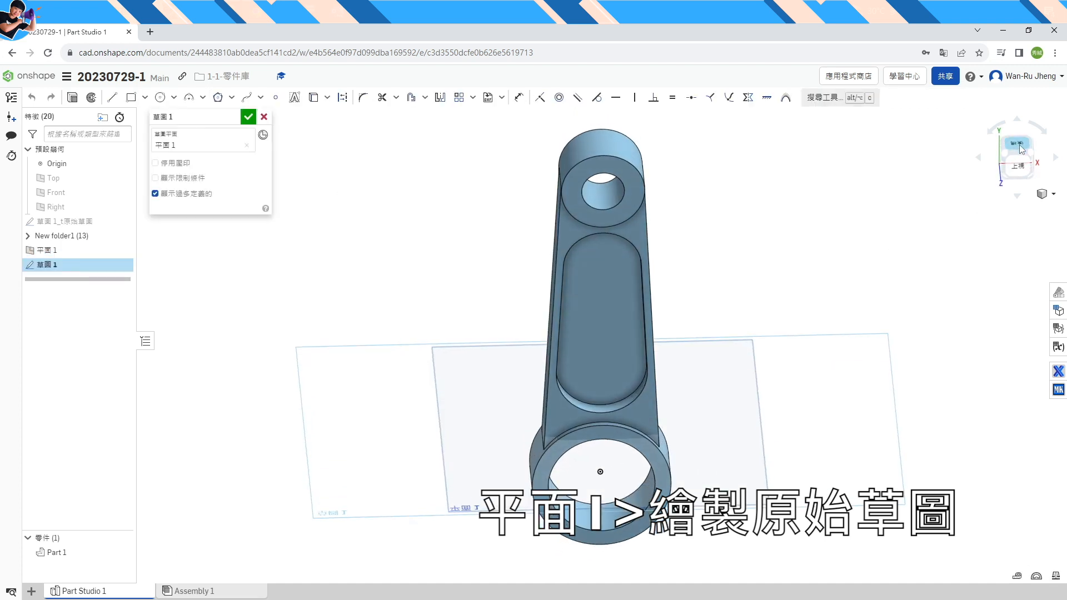
{"action": "right_click_drag", "start_coordinate": [617, 361], "coordinate": [673, 421]}
{"action": "scroll", "coordinate": [672, 421], "scroll_direction": "down", "scroll_amount": 3}
{"action": "left_click", "coordinate": [1027, 164]}
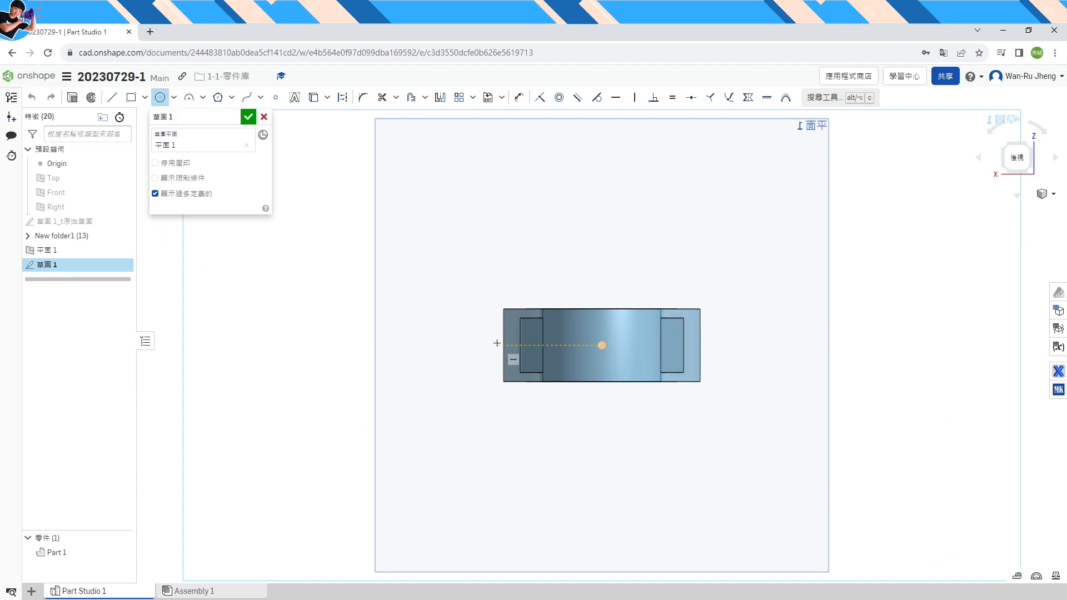
{"action": "left_click", "coordinate": [462, 331]}
{"action": "key", "text": "Escape"}
{"action": "left_click_drag", "start_coordinate": [497, 346], "coordinate": [462, 346]}
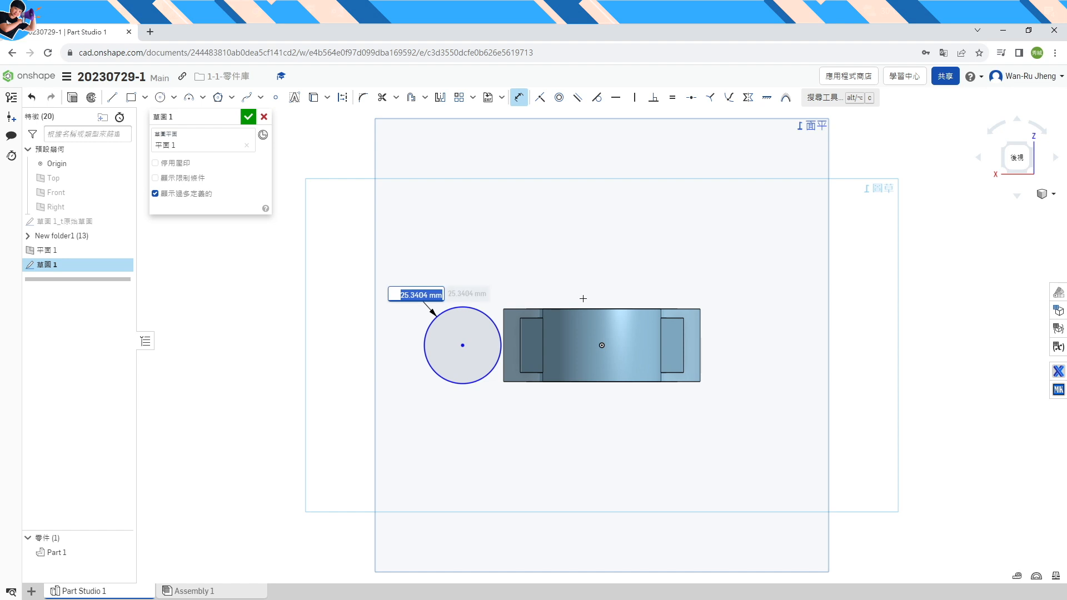
{"action": "key", "text": "Return"}
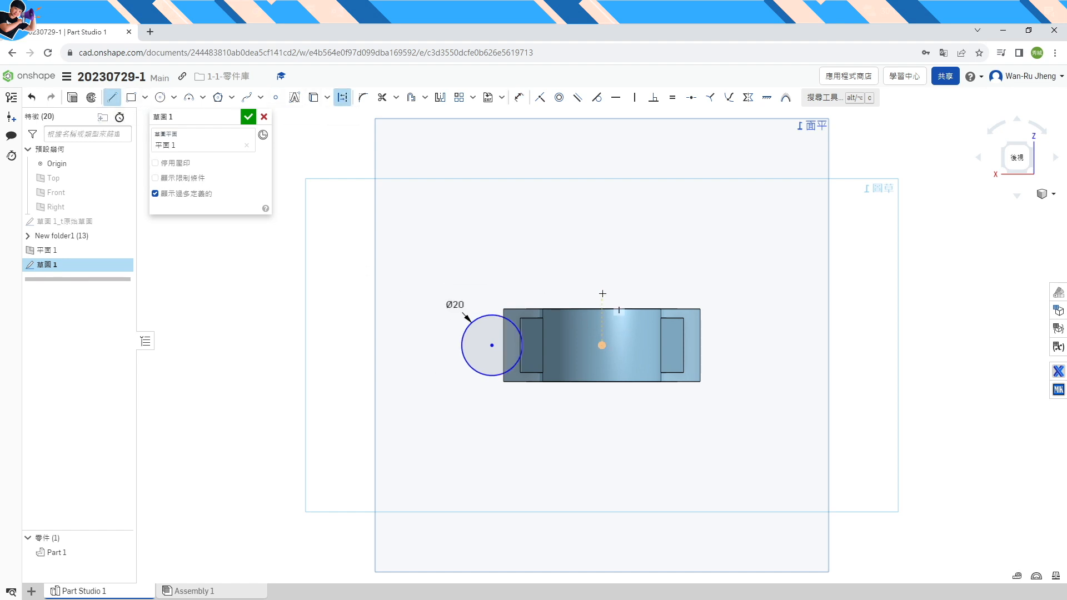
Add a vertical construction centerline through the origin across the boss height and dimension the circle's center Ø70 about it
{"action": "left_click", "coordinate": [623, 382]}
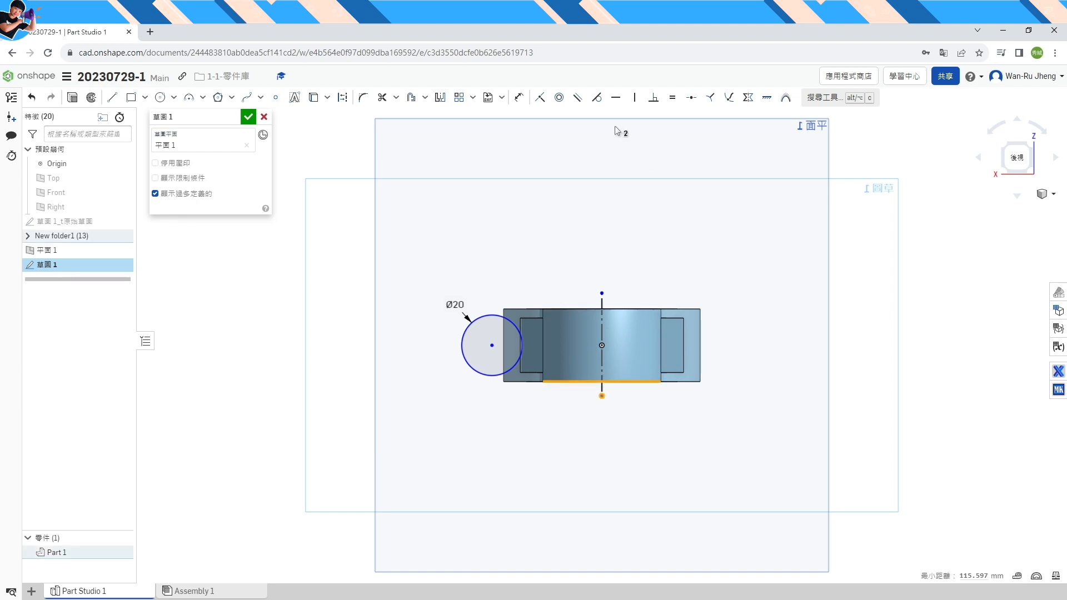
{"action": "left_click", "coordinate": [602, 293]}
{"action": "left_click", "coordinate": [591, 309]}
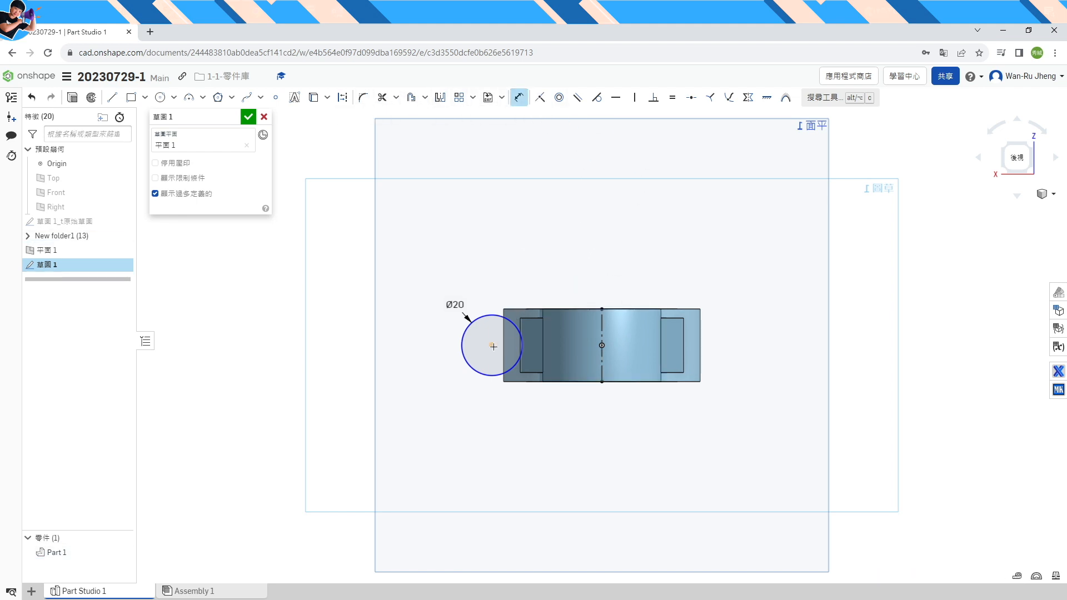
{"action": "left_click", "coordinate": [629, 418]}
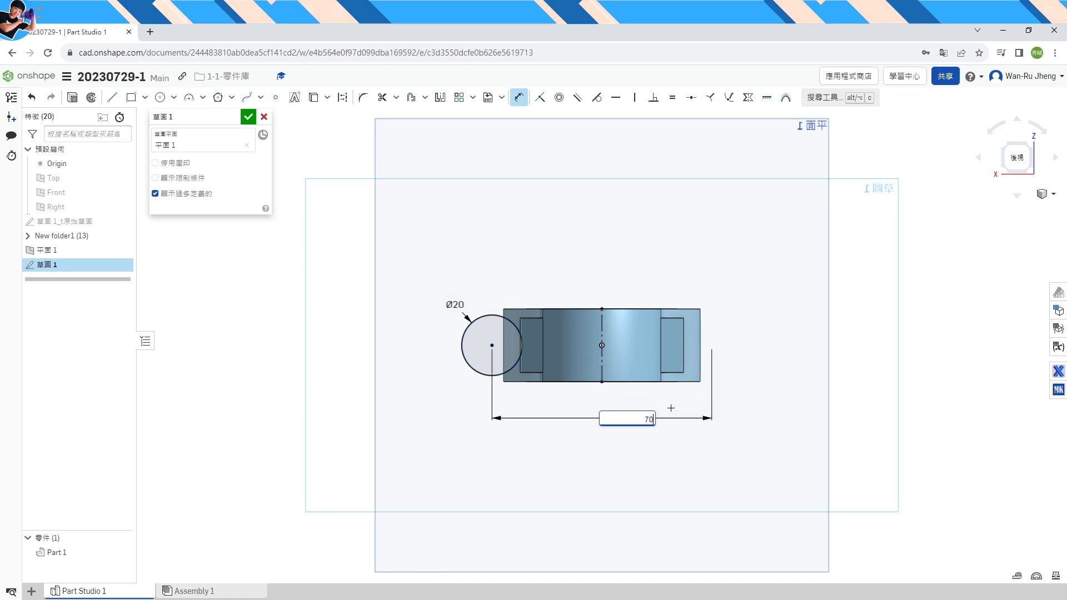
{"action": "key", "text": "Return"}
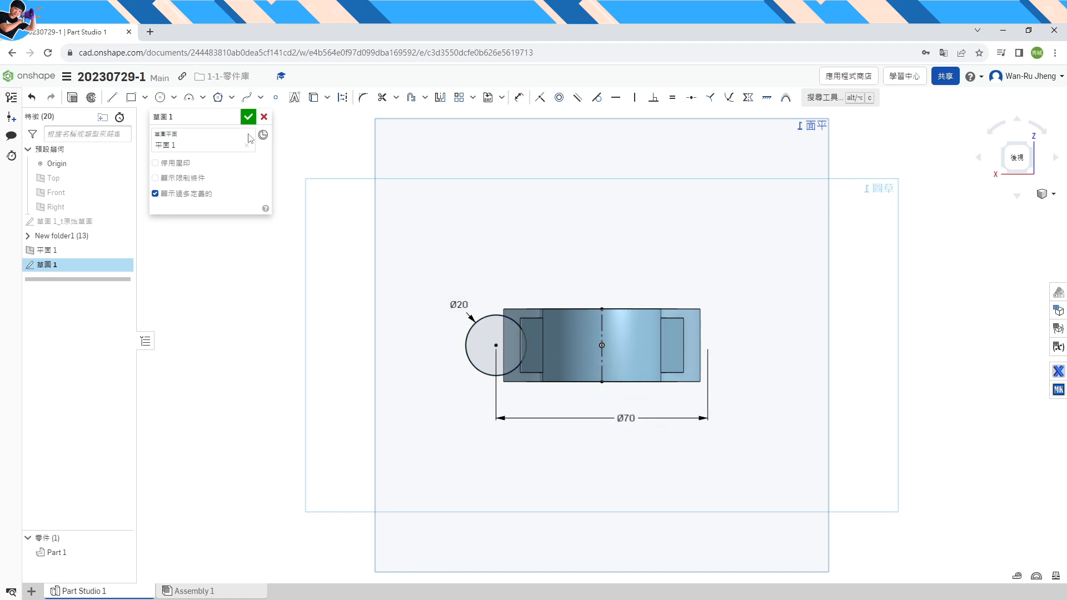
{"action": "left_click", "coordinate": [248, 117]}
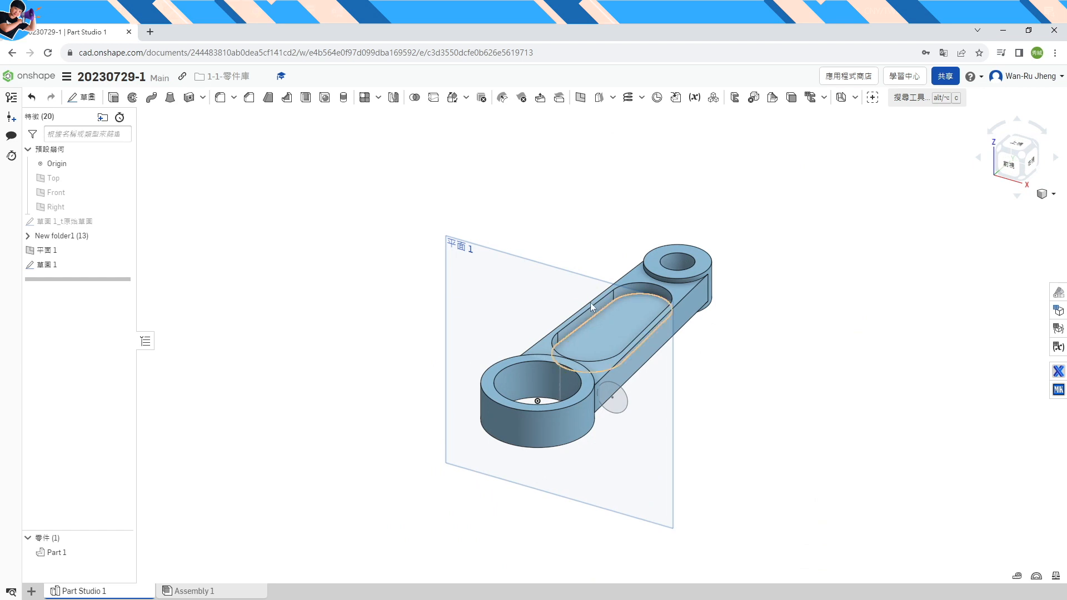
Create a second sketch on the offset plane that reuses the 20 mm circle as projected geometry
{"action": "right_click", "coordinate": [505, 284]}
{"action": "left_click", "coordinate": [543, 334]}
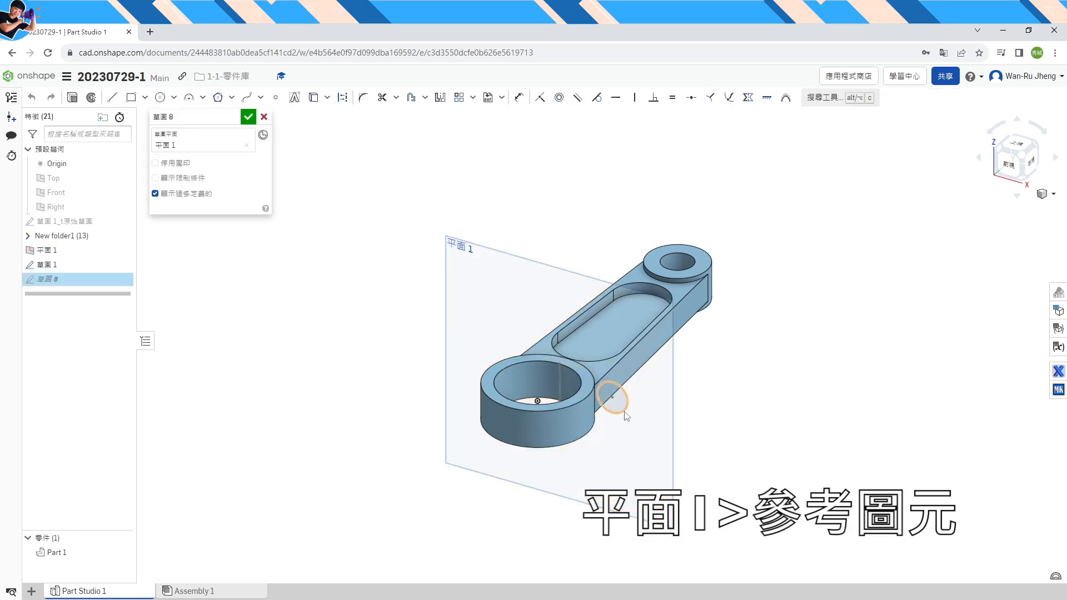
{"action": "left_click", "coordinate": [248, 117]}
Extrude the projected circle 50 mm alongside the large end, adding it to Part 1
{"action": "key", "text": "shift+e"}
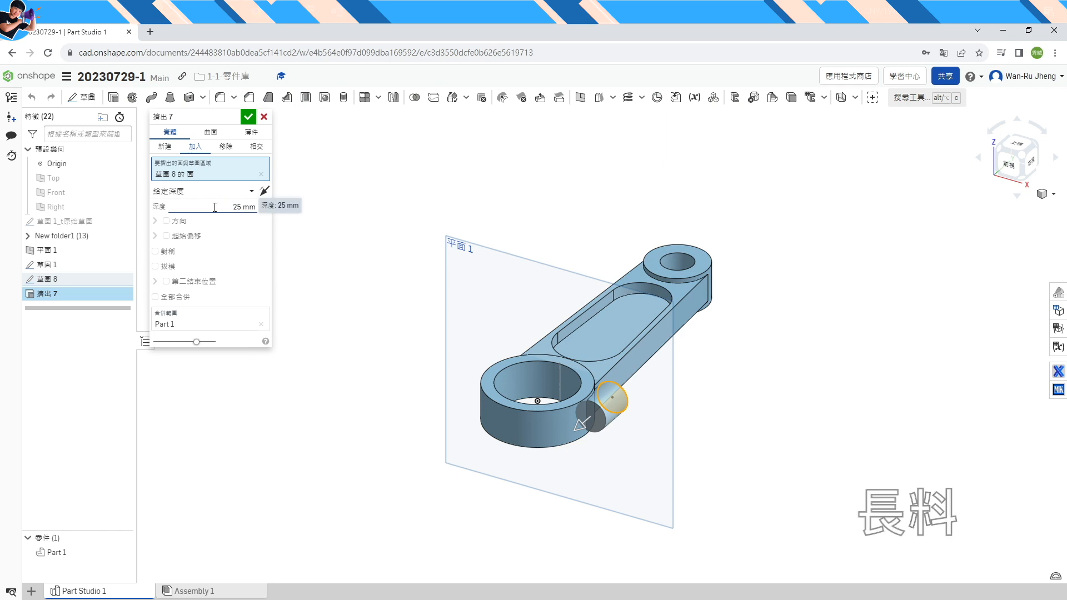
{"action": "left_click", "coordinate": [214, 207]}
{"action": "type", "text": "50"}
{"action": "key", "text": "Return"}
{"action": "left_click", "coordinate": [574, 599]}
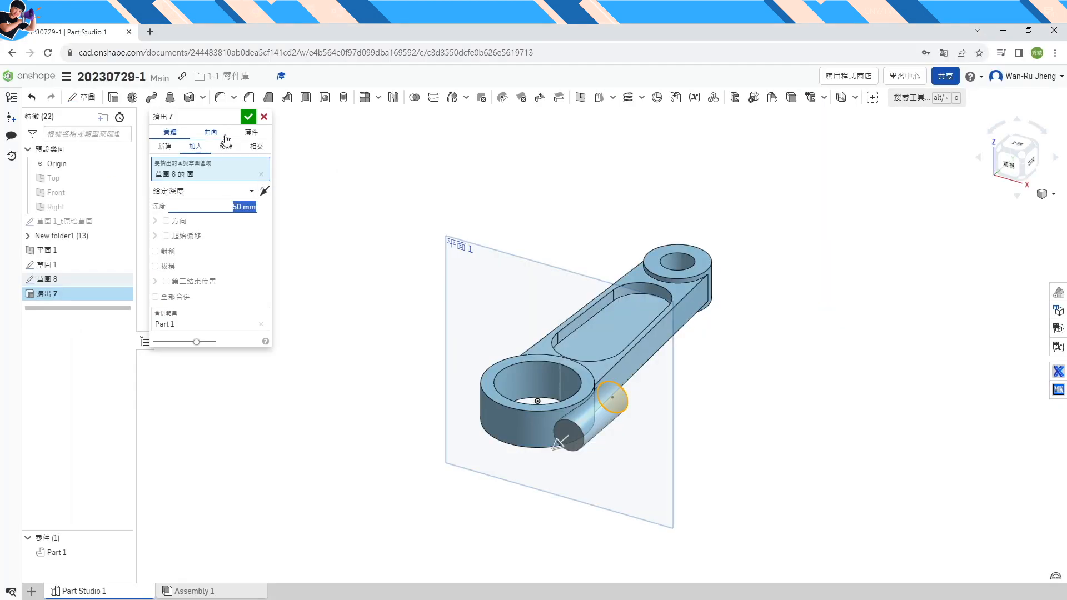
{"action": "left_click", "coordinate": [247, 116]}
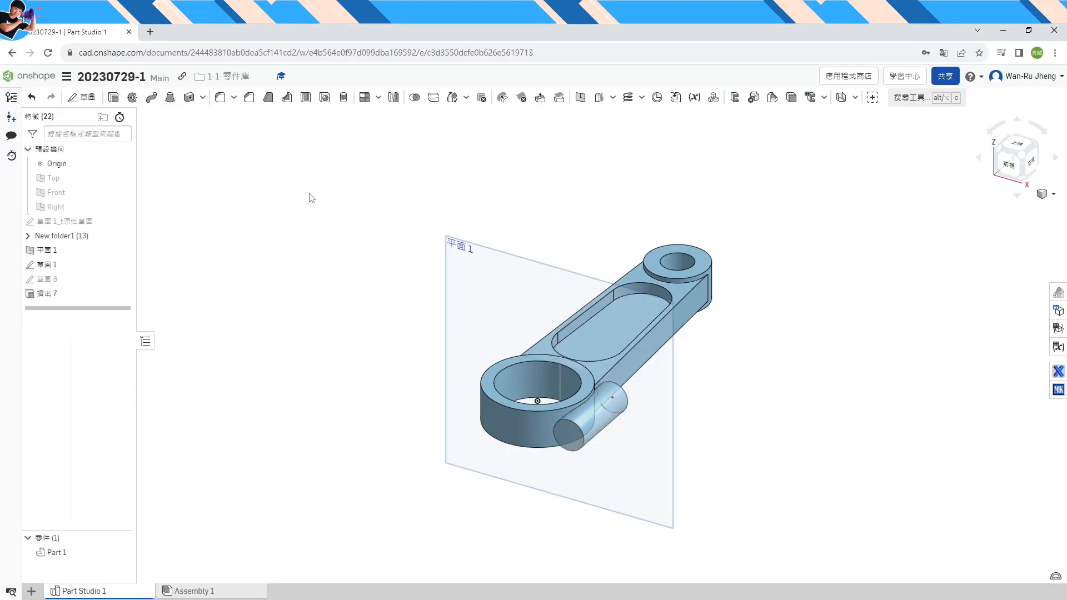
Hide the offset plane and the original circle sketch
{"action": "left_click", "coordinate": [521, 279]}
{"action": "right_click", "coordinate": [522, 283]}
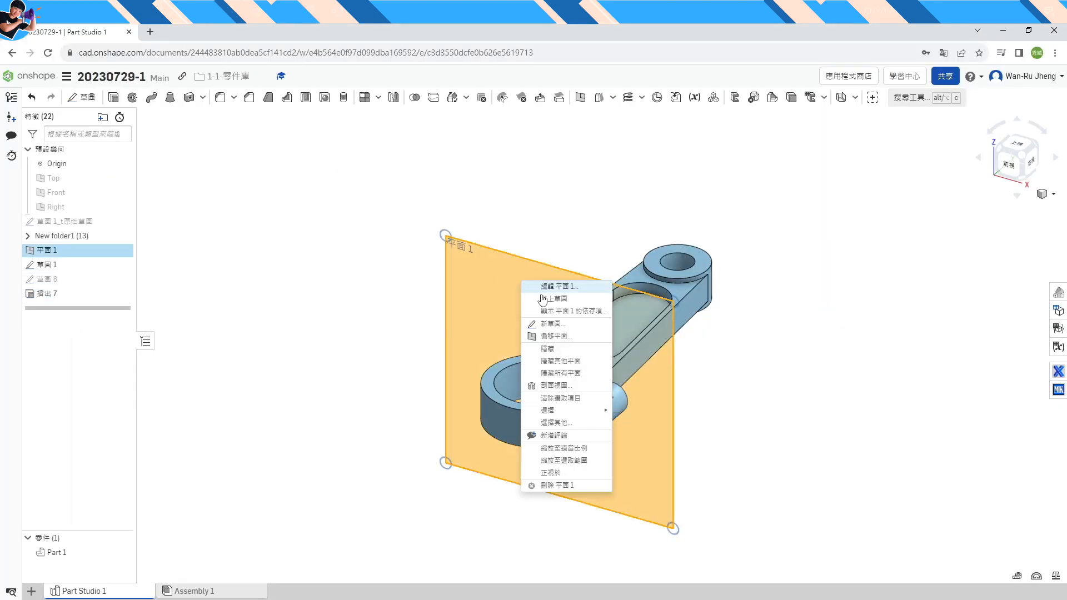
{"action": "left_click", "coordinate": [567, 350]}
{"action": "right_click_drag", "start_coordinate": [369, 331], "coordinate": [586, 438]}
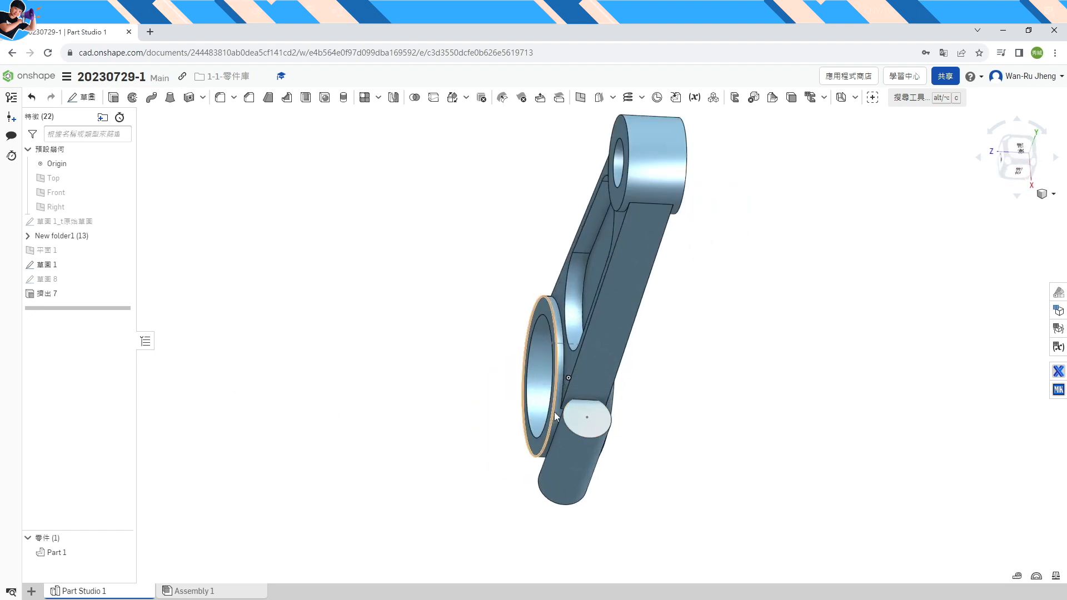
{"action": "left_click", "coordinate": [124, 265]}
{"action": "right_click", "coordinate": [605, 430]}
{"action": "left_click", "coordinate": [272, 431]}
Sketch a point at the center of the bolt boss's end face to locate the hole
{"action": "left_click", "coordinate": [579, 415]}
{"action": "right_click", "coordinate": [579, 416]}
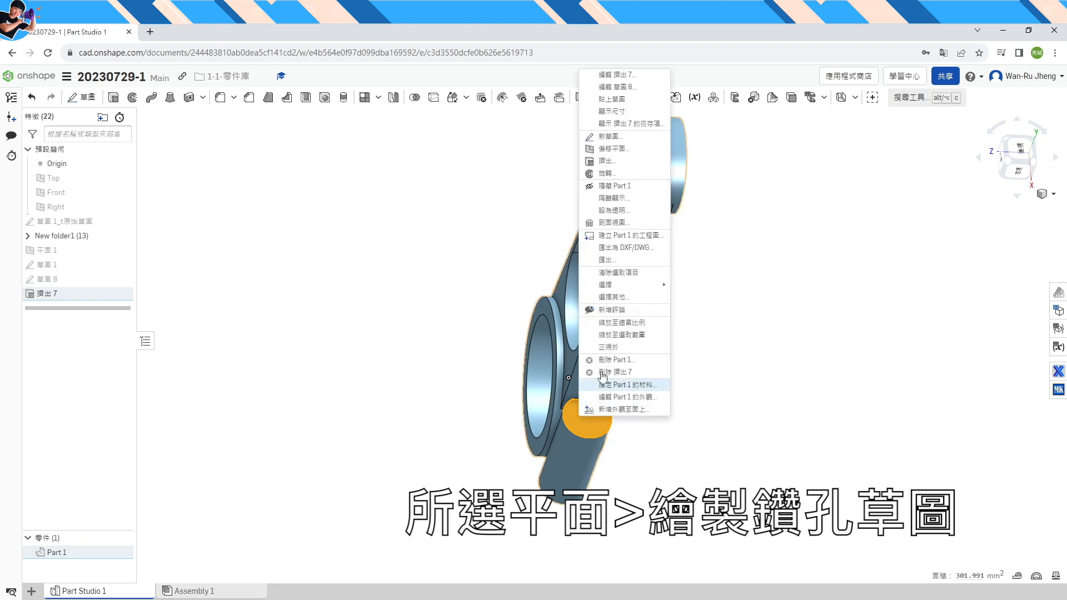
{"action": "left_click", "coordinate": [609, 137]}
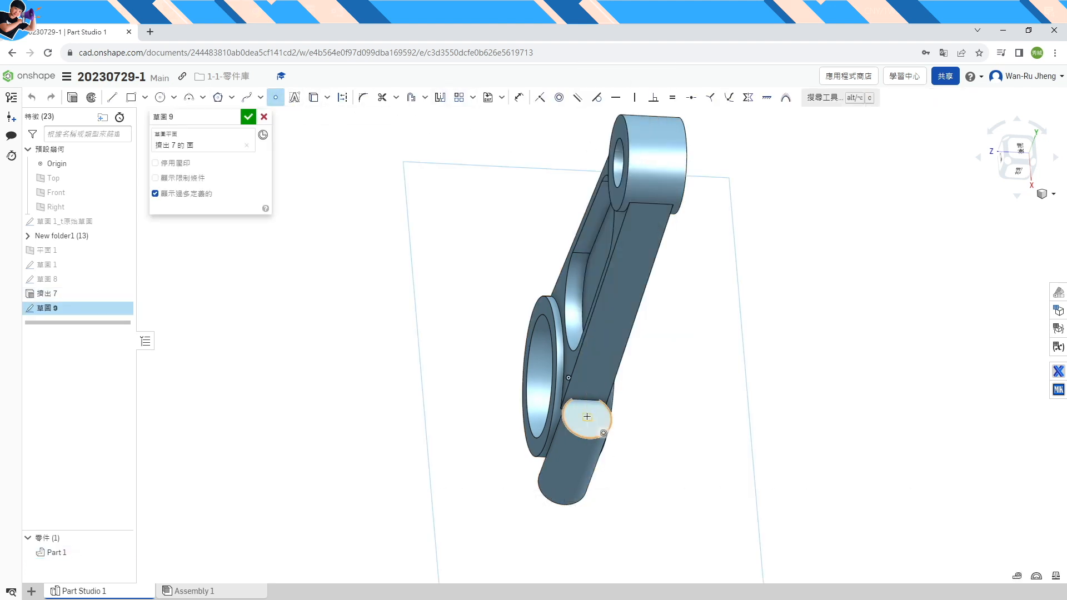
{"action": "left_click", "coordinate": [248, 117]}
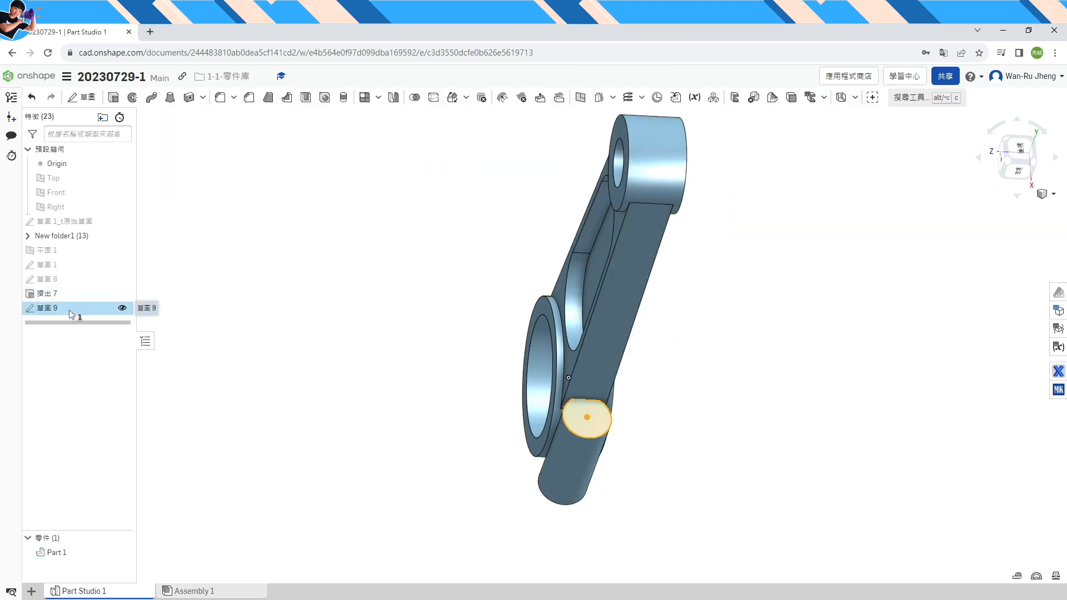
Check the reference drawing and drill a simple ISO through-all hole at the sketched point, choosing its drill size
{"action": "left_click", "coordinate": [306, 97]}
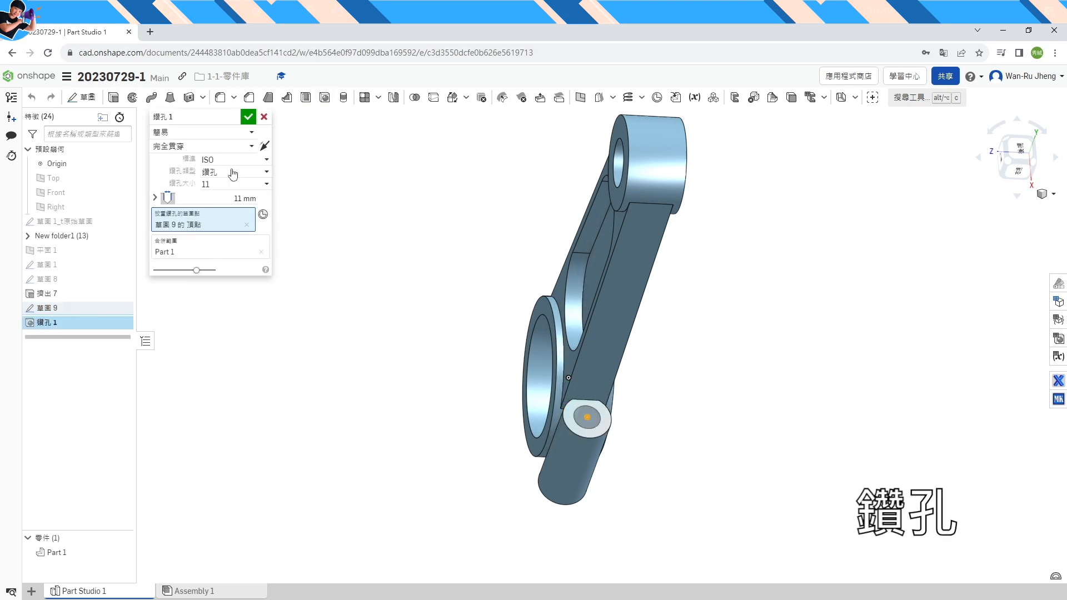
{"action": "key", "text": "alt+Tab"}
{"action": "key", "text": "alt+Tab"}
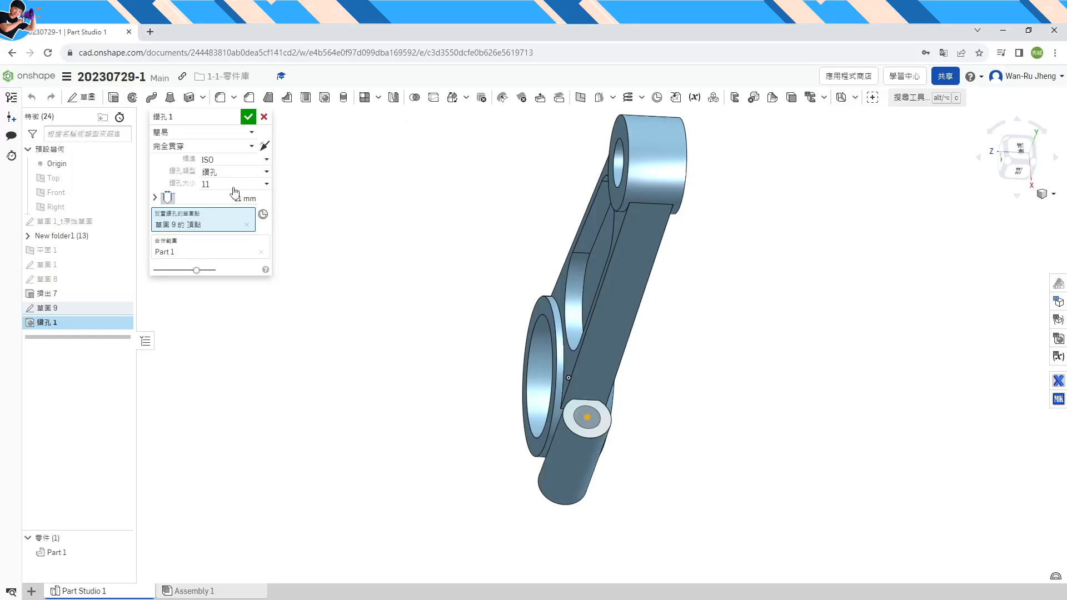
{"action": "left_click", "coordinate": [228, 190]}
{"action": "left_click", "coordinate": [252, 245]}
{"action": "left_click", "coordinate": [245, 121]}
Mirror the bolt boss extrusion and its hole about the Right plane as a feature mirror
{"action": "right_click_drag", "start_coordinate": [422, 371], "coordinate": [443, 463]}
{"action": "left_click", "coordinate": [1047, 202]}
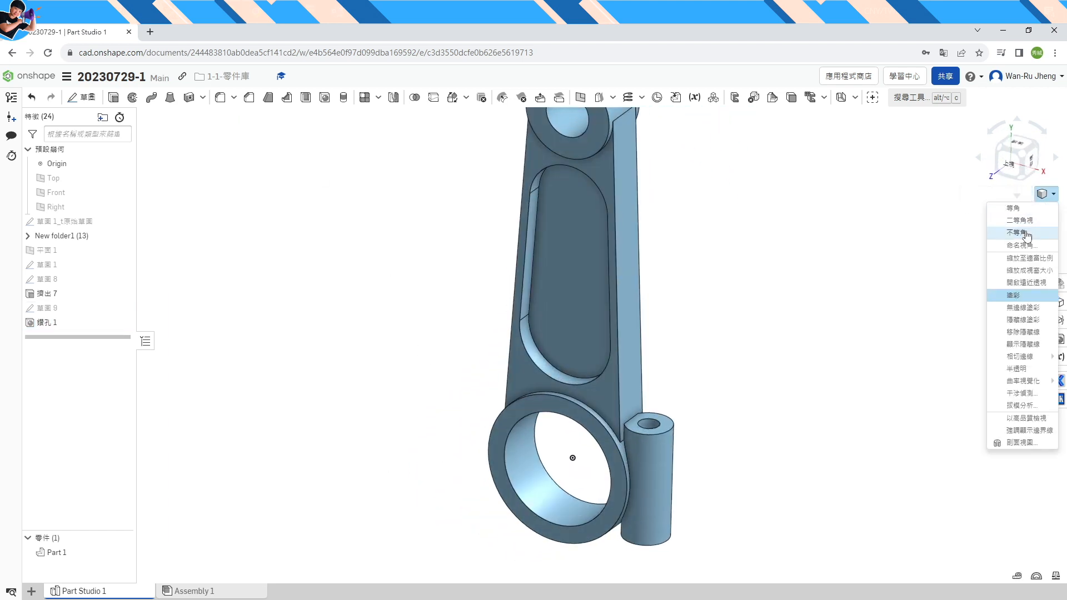
{"action": "left_click", "coordinate": [1009, 229]}
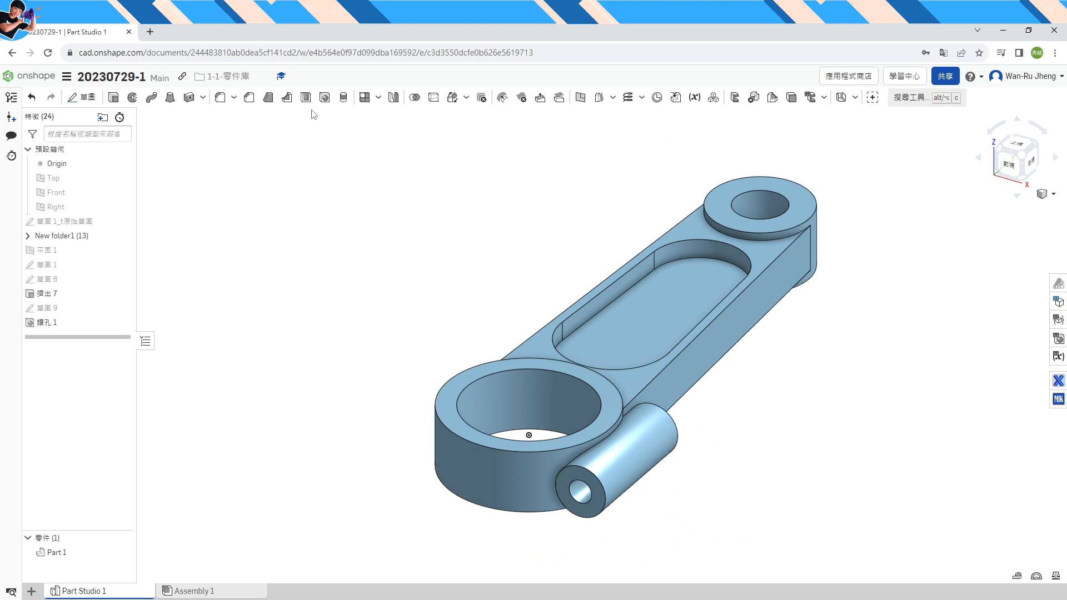
{"action": "left_click", "coordinate": [394, 98]}
{"action": "left_click", "coordinate": [203, 132]}
{"action": "left_click", "coordinate": [181, 167]}
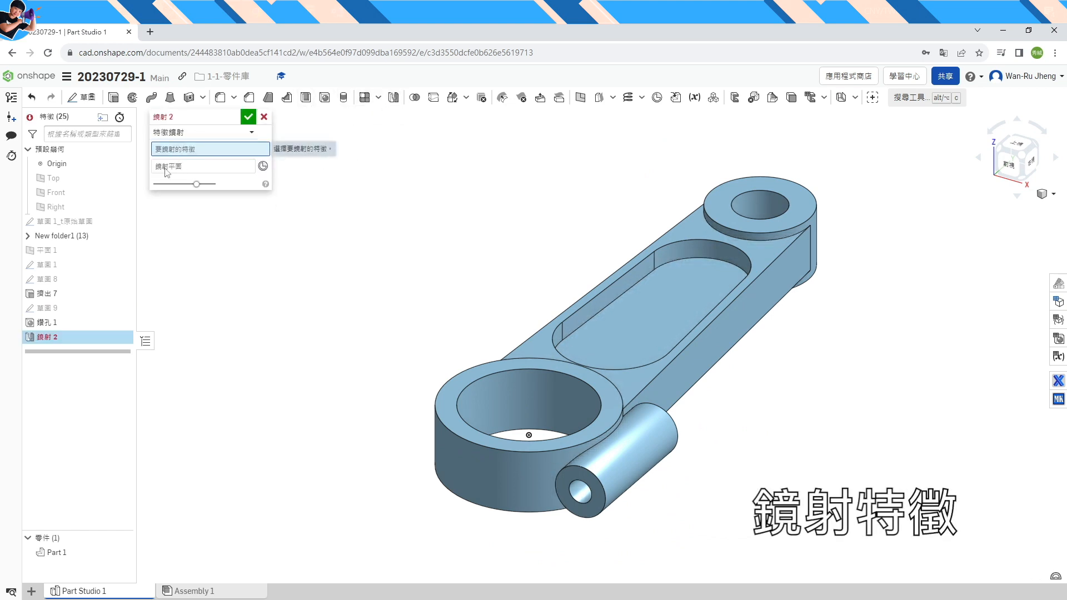
{"action": "left_click", "coordinate": [50, 294]}
{"action": "left_click", "coordinate": [167, 191]}
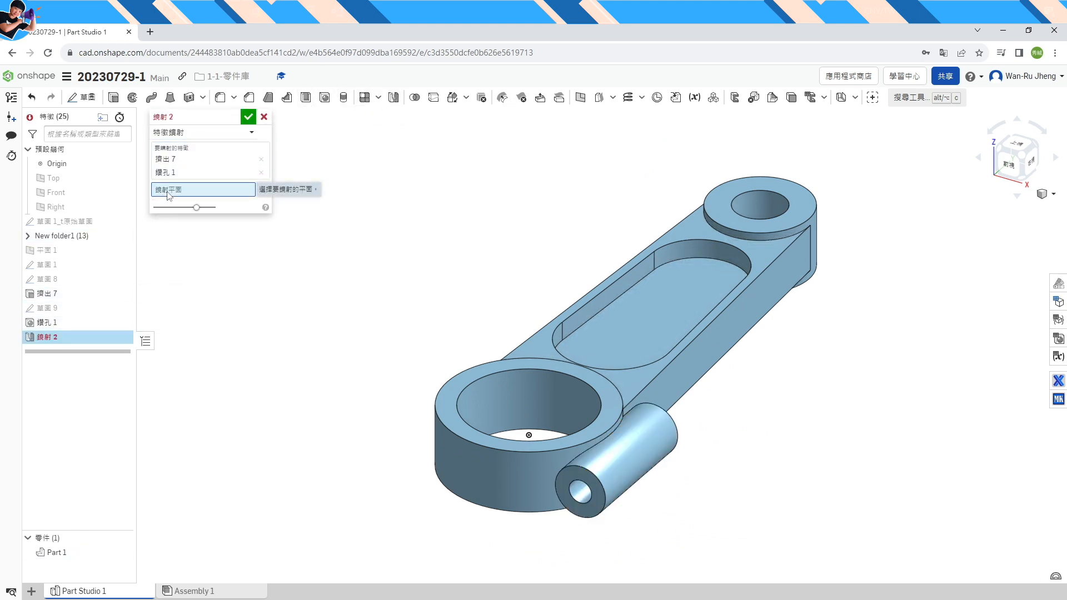
{"action": "left_click", "coordinate": [55, 206]}
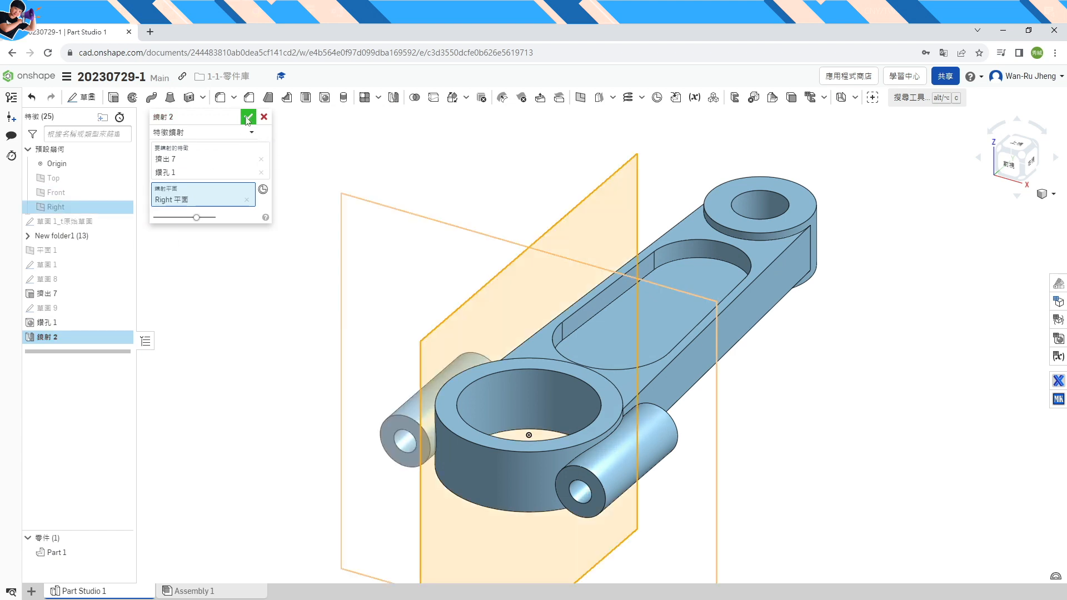
{"action": "left_click", "coordinate": [248, 117]}
Roll the feature history back to directly after the bolt boss extrusion
{"action": "right_click_drag", "start_coordinate": [741, 431], "coordinate": [661, 467]}
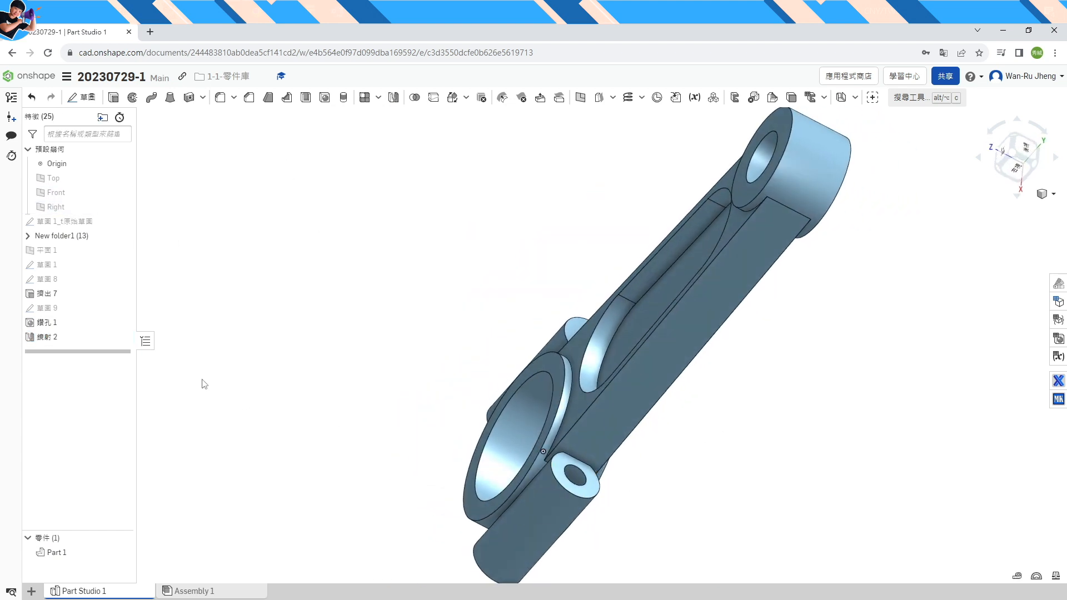
{"action": "left_click_drag", "start_coordinate": [69, 351], "coordinate": [69, 308]}
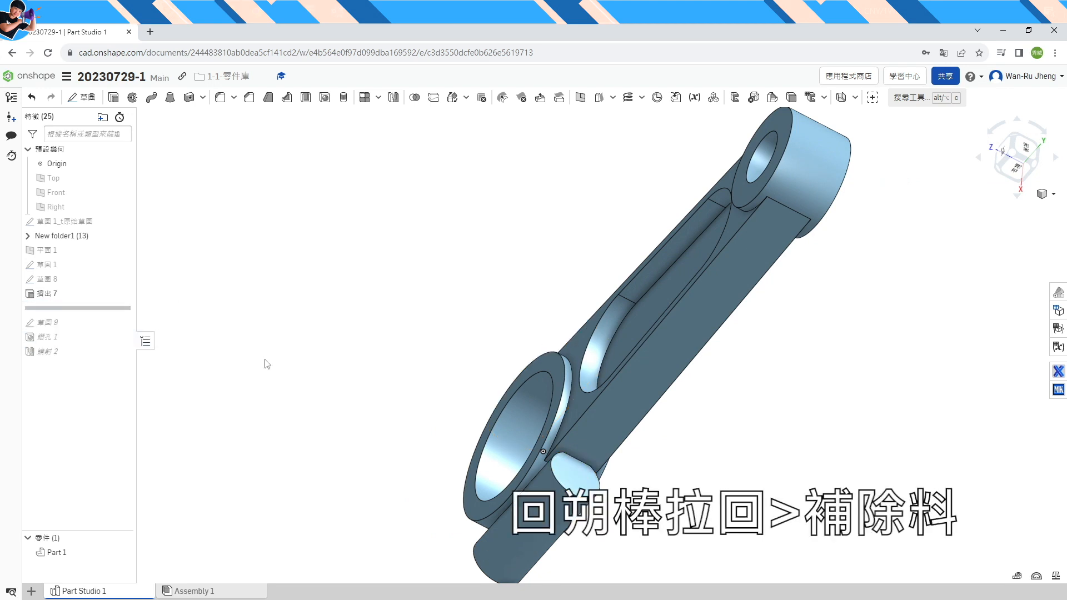
{"action": "left_click", "coordinate": [122, 264]}
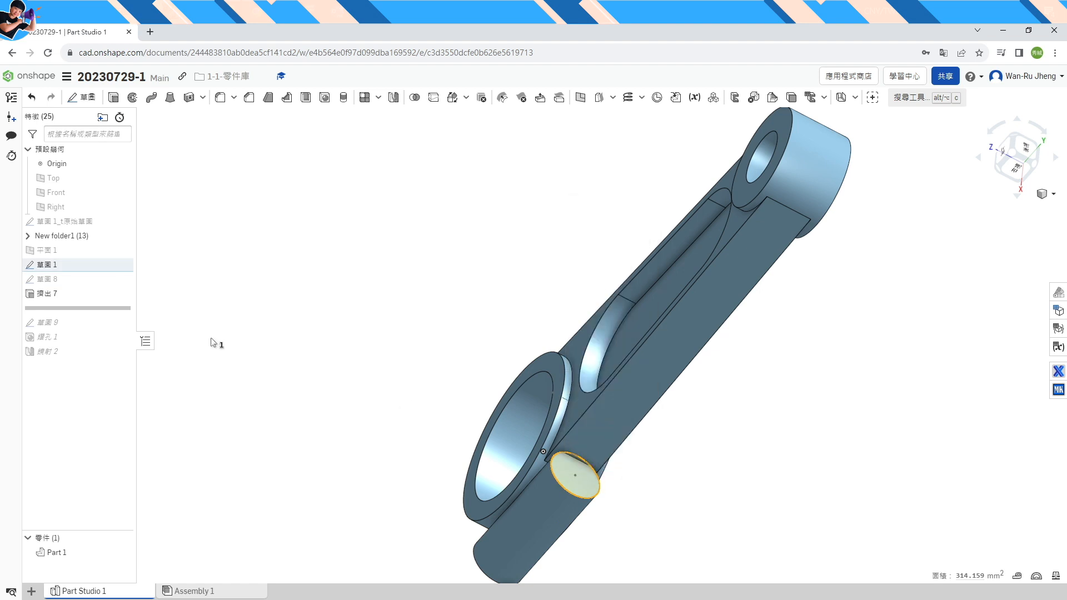
{"action": "left_click", "coordinate": [124, 264]}
Start a sketch on the bolt boss's end face, show the original circle sketch and project its 20 mm circle
{"action": "right_click", "coordinate": [565, 479]}
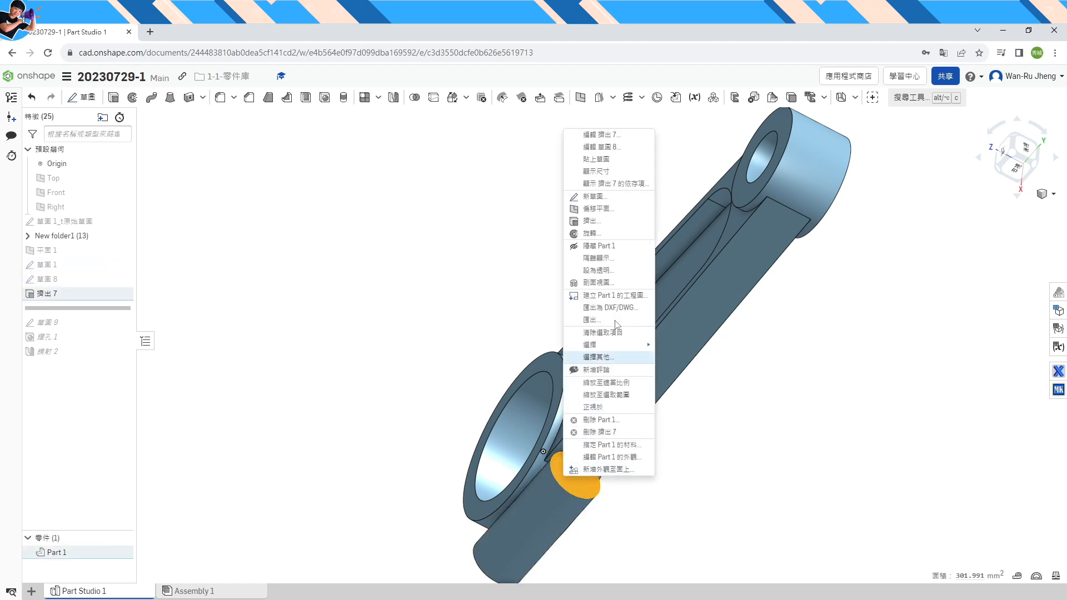
{"action": "left_click", "coordinate": [584, 204]}
{"action": "left_click", "coordinate": [123, 266]}
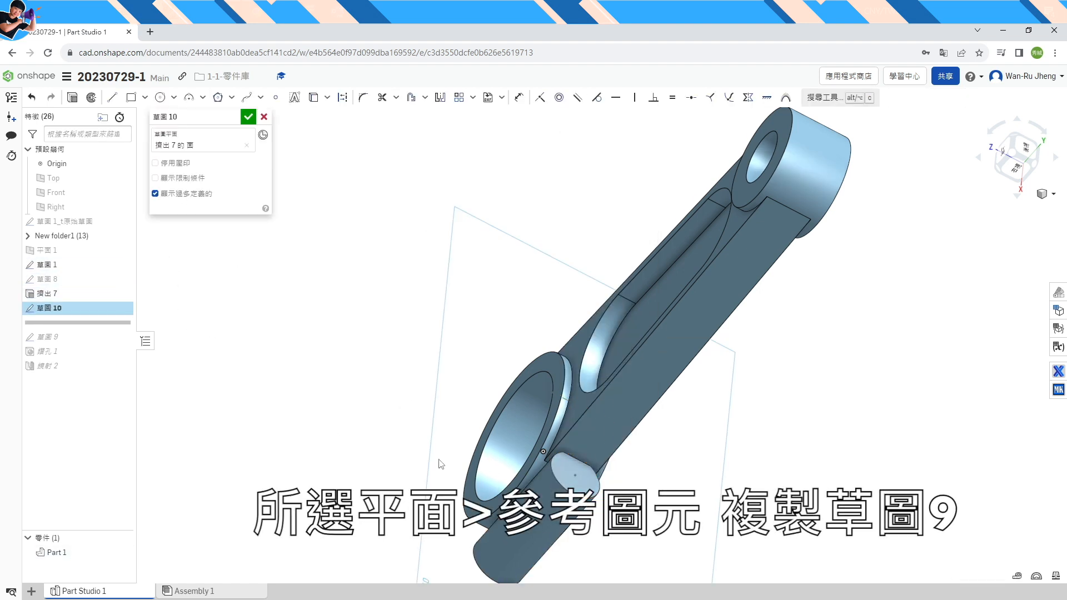
{"action": "left_click", "coordinate": [584, 459]}
{"action": "left_click", "coordinate": [314, 100]}
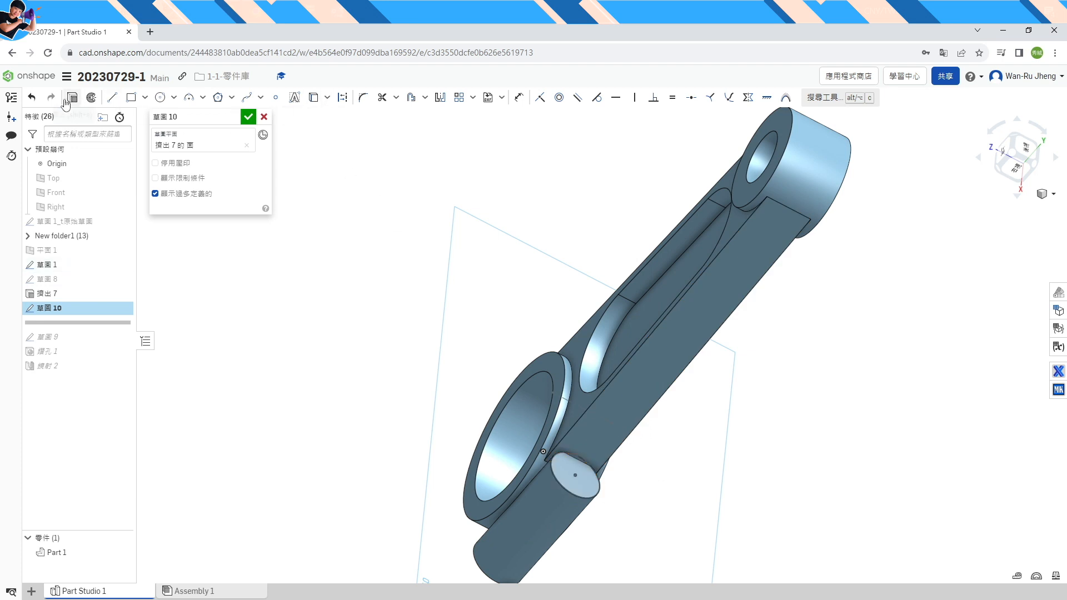
Extrude the projected circle as a material removal and flip its direction away from the bolt boss, along the rod
{"action": "left_click", "coordinate": [72, 98]}
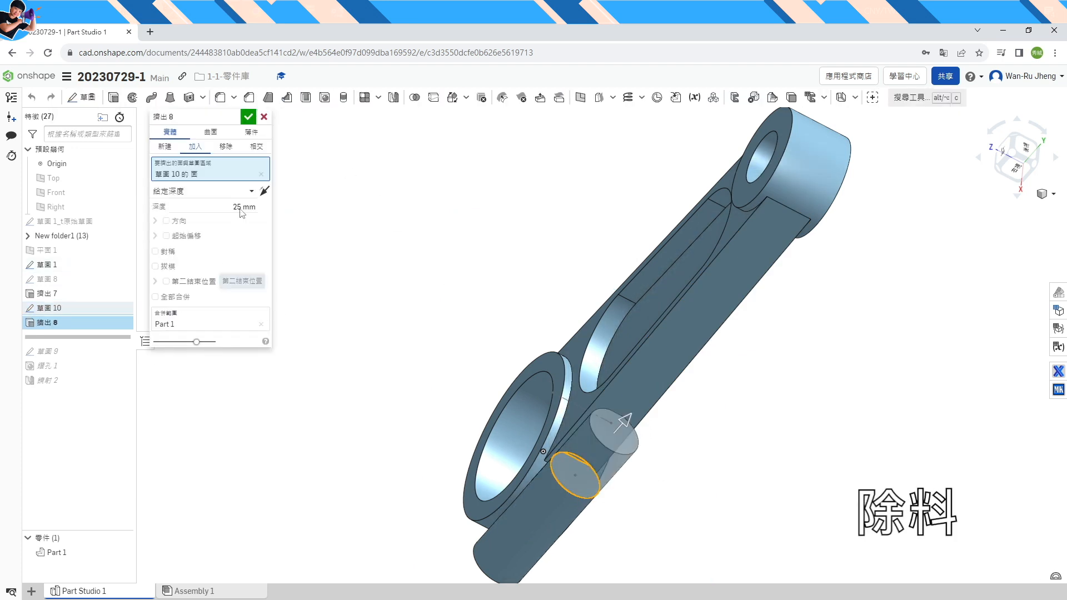
{"action": "left_click", "coordinate": [226, 147]}
{"action": "right_click_drag", "start_coordinate": [428, 472], "coordinate": [494, 515]}
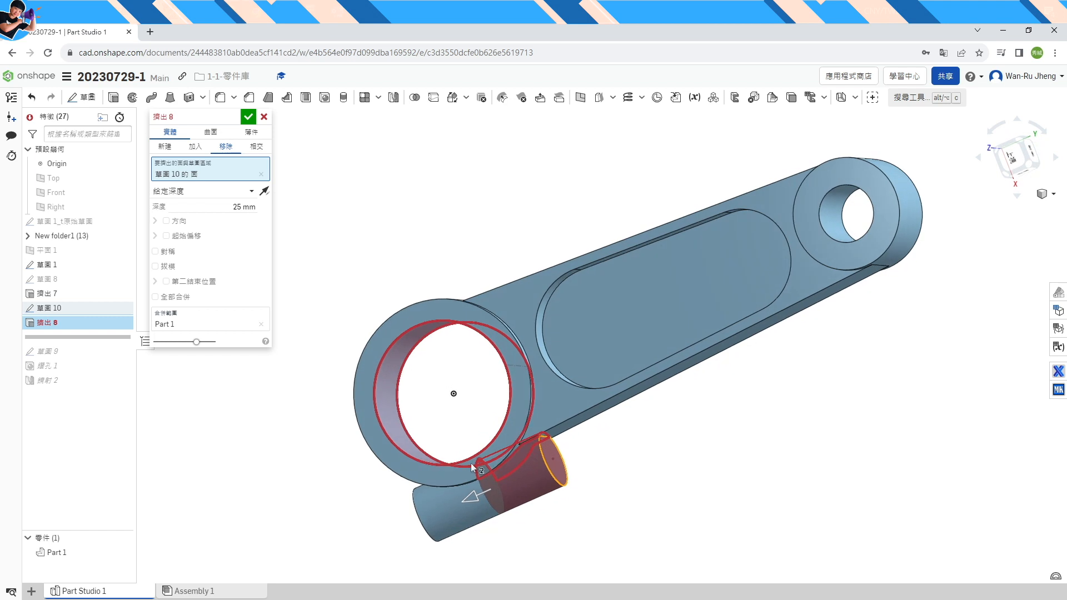
{"action": "left_click", "coordinate": [264, 192]}
{"action": "right_click_drag", "start_coordinate": [727, 534], "coordinate": [748, 503]}
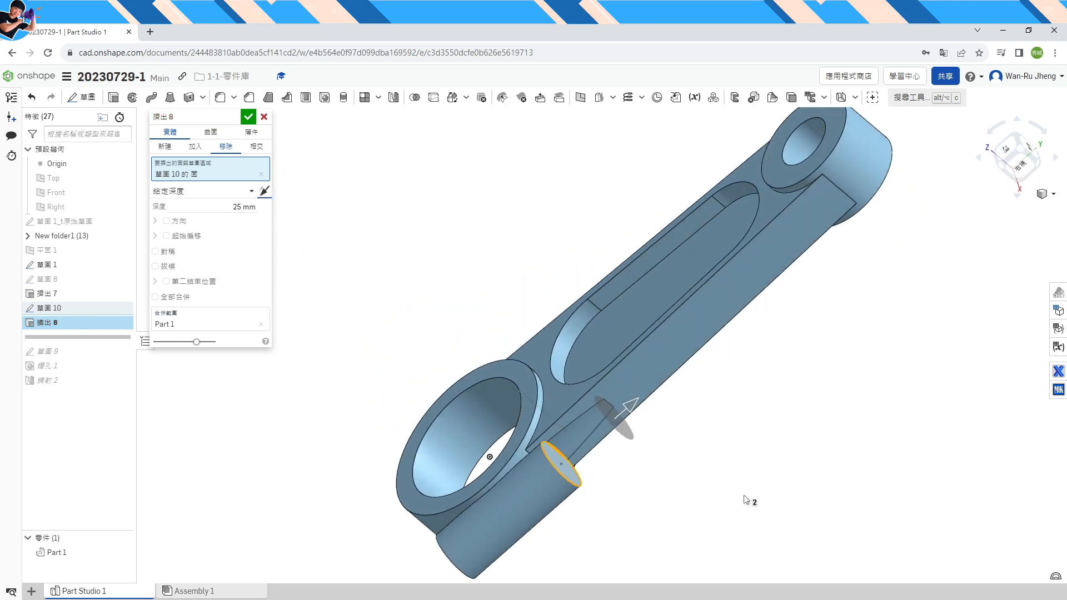
{"action": "left_click", "coordinate": [245, 191]}
{"action": "left_click", "coordinate": [197, 223]}
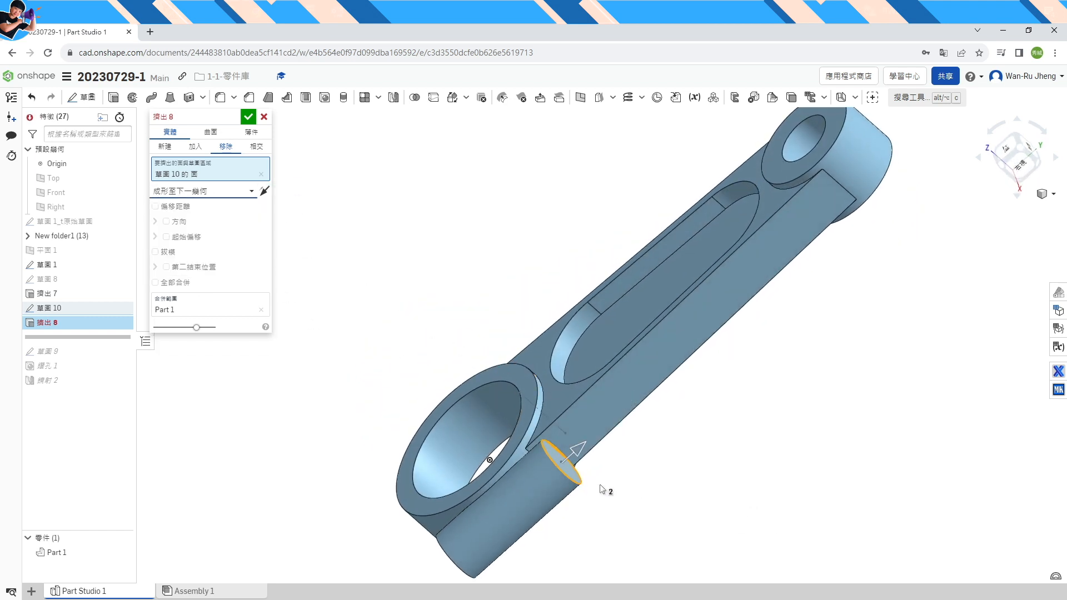
{"action": "left_click", "coordinate": [249, 191]}
{"action": "left_click", "coordinate": [201, 209]}
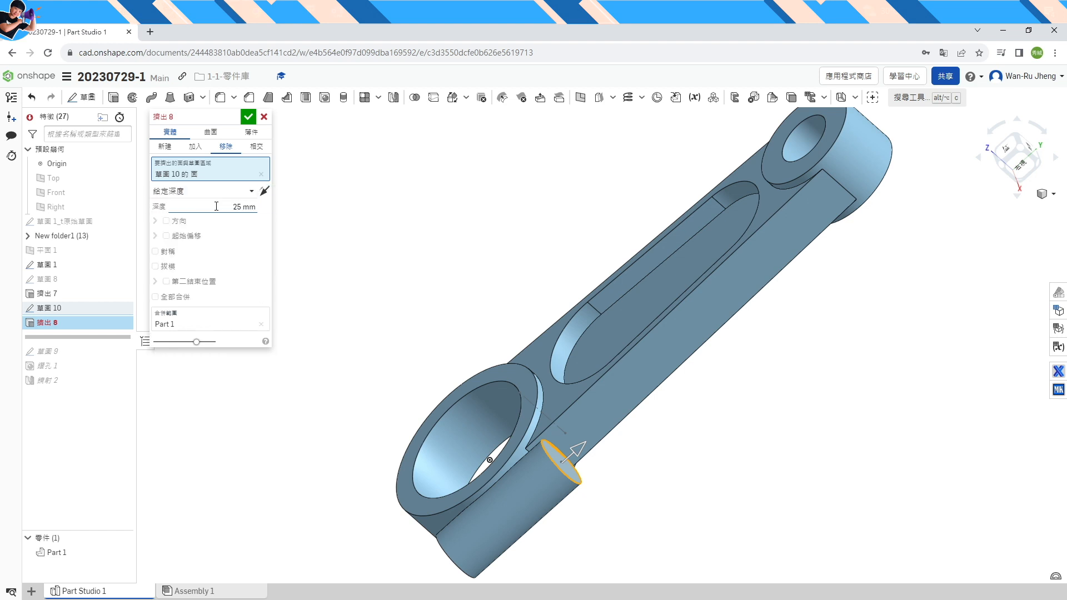
Check the reference drawing and finish the bolt clearance cut with a blind depth of 50 mm
{"action": "key", "text": "alt+Tab"}
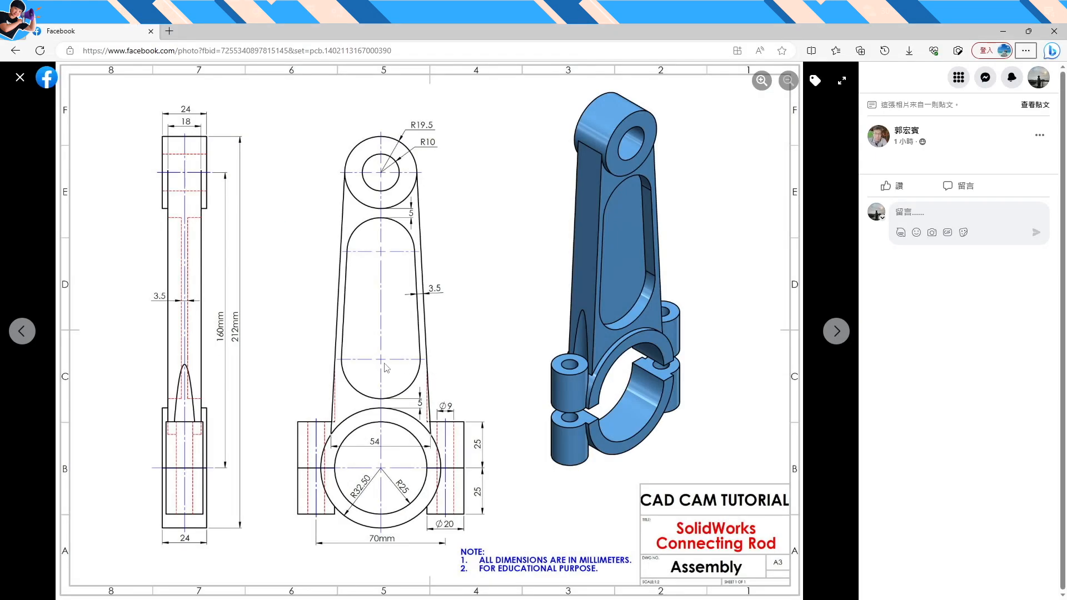
{"action": "key", "text": "alt+Tab"}
{"action": "right_click_drag", "start_coordinate": [395, 311], "coordinate": [459, 315]}
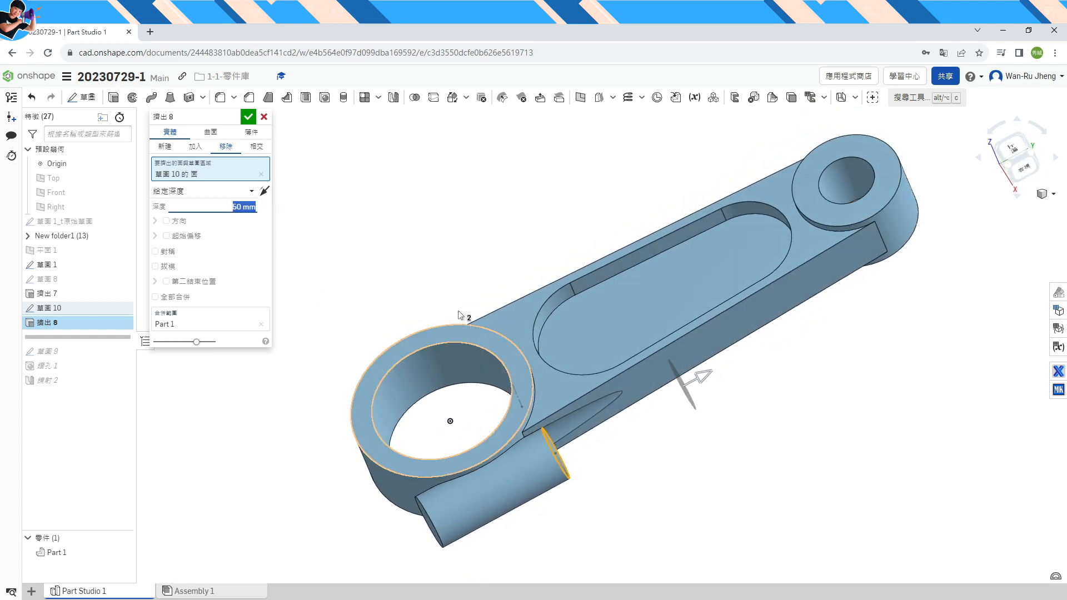
{"action": "left_click", "coordinate": [248, 116]}
{"action": "right_click_drag", "start_coordinate": [417, 178], "coordinate": [387, 247]}
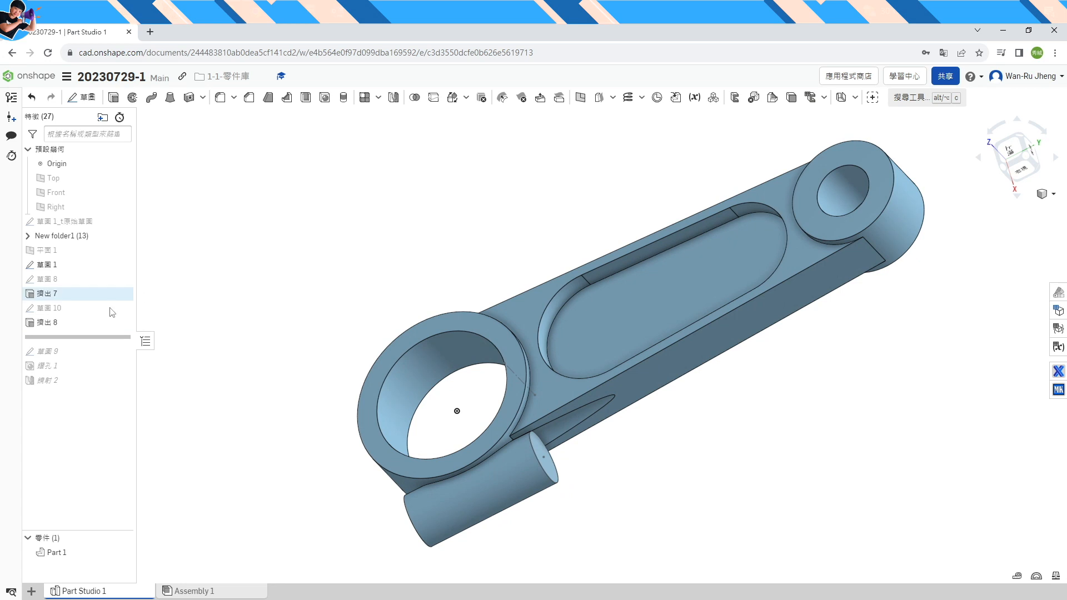
Roll the feature history forward to the end and move the bolt boss mirror directly after the clearance cut
{"action": "left_click_drag", "start_coordinate": [100, 337], "coordinate": [100, 380]}
{"action": "mouse_move", "coordinate": [242, 319]}
{"action": "right_mouse_down"}
{"action": "mouse_move", "coordinate": [302, 312]}
{"action": "mouse_move", "coordinate": [272, 360]}
{"action": "mouse_move", "coordinate": [253, 329]}
{"action": "right_mouse_up"}
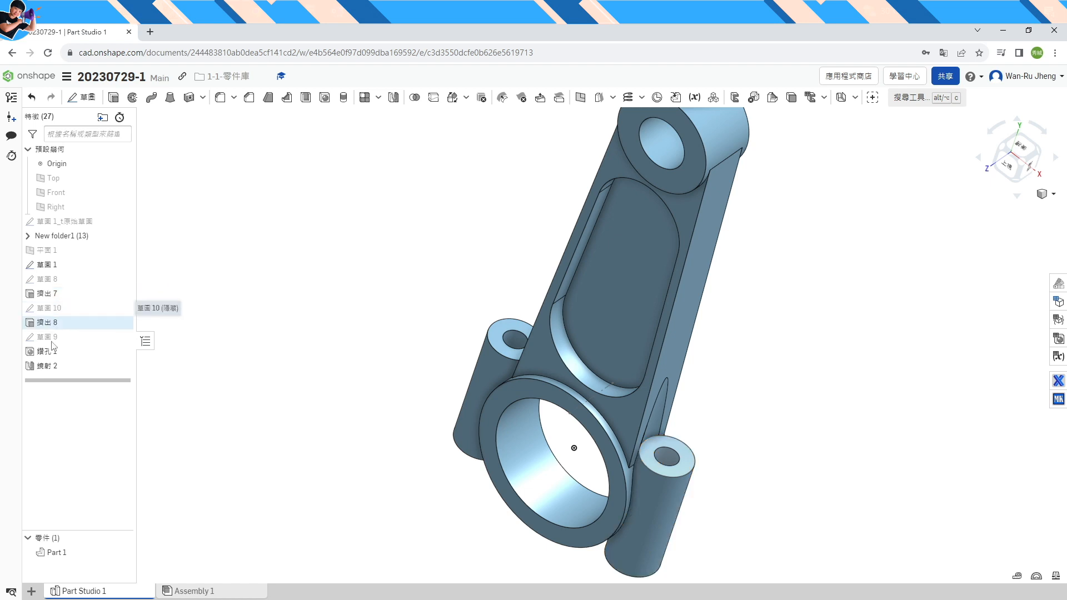
{"action": "left_click_drag", "start_coordinate": [45, 366], "coordinate": [54, 338]}
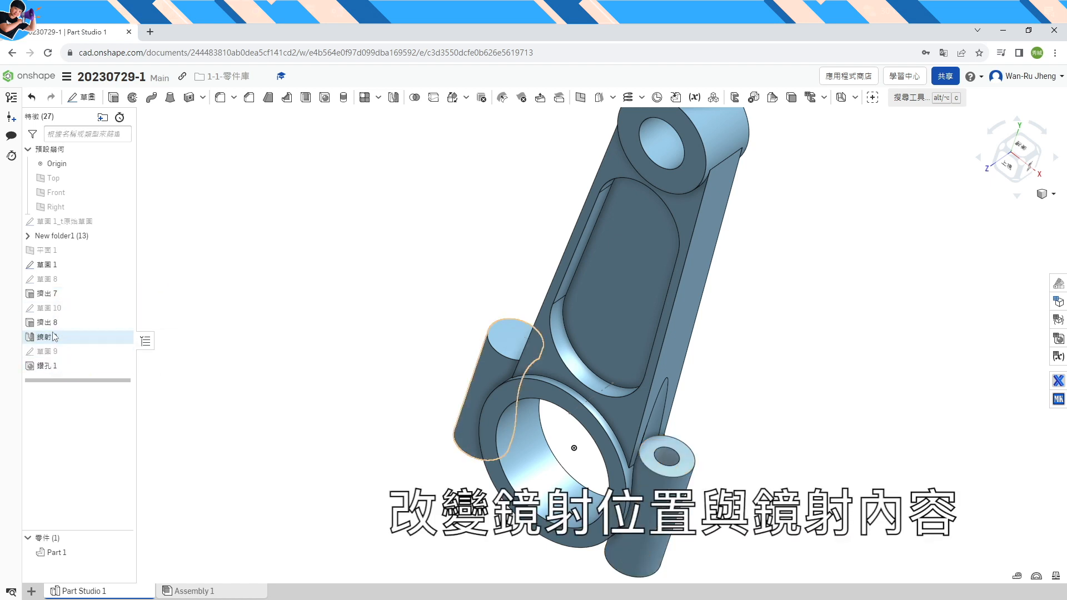
Edit the bolt boss mirror to drop the drilled hole and include the clearance cut extrusion
{"action": "right_click", "coordinate": [67, 337]}
{"action": "left_click", "coordinate": [95, 369]}
{"action": "left_click", "coordinate": [259, 173]}
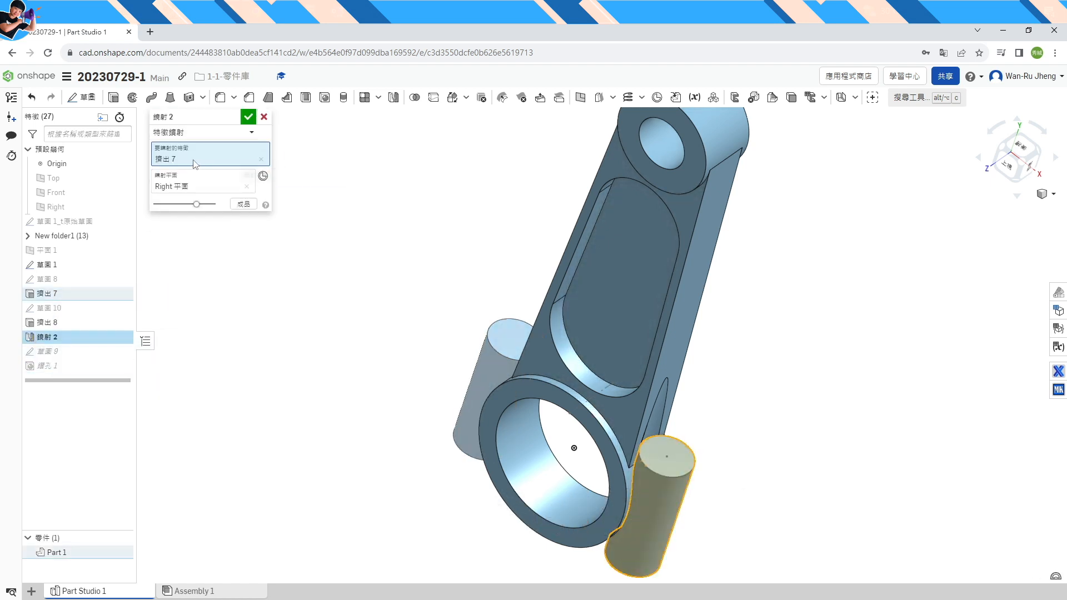
{"action": "left_click", "coordinate": [47, 323]}
{"action": "left_click", "coordinate": [264, 117]}
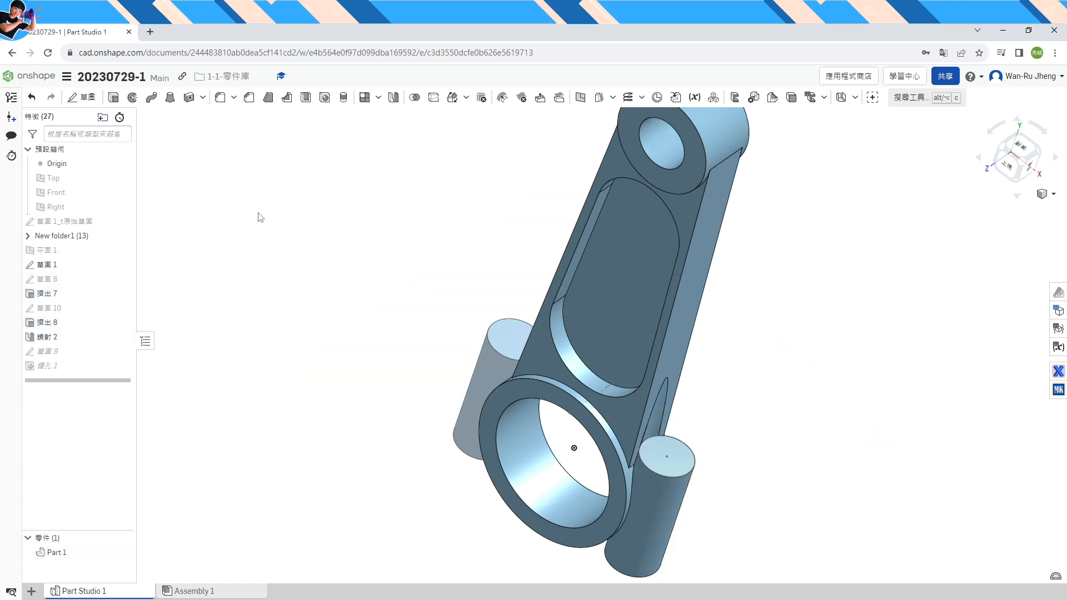
Mirror the drilled hole about the Right plane as a separate feature mirror
{"action": "left_click", "coordinate": [394, 98]}
{"action": "left_click", "coordinate": [186, 148]}
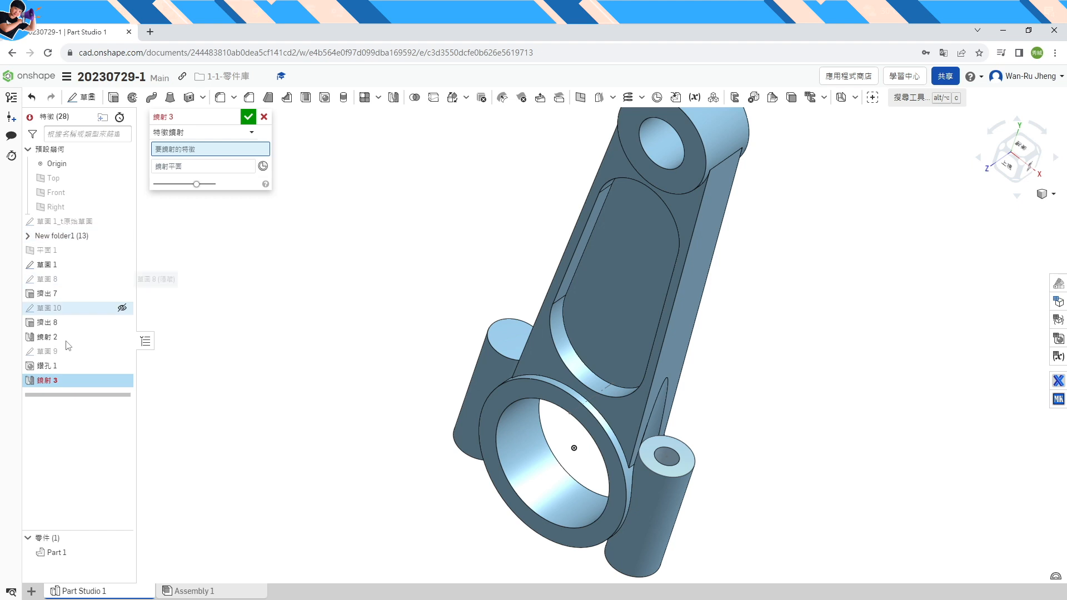
{"action": "left_click", "coordinate": [47, 365]}
{"action": "left_click", "coordinate": [68, 208]}
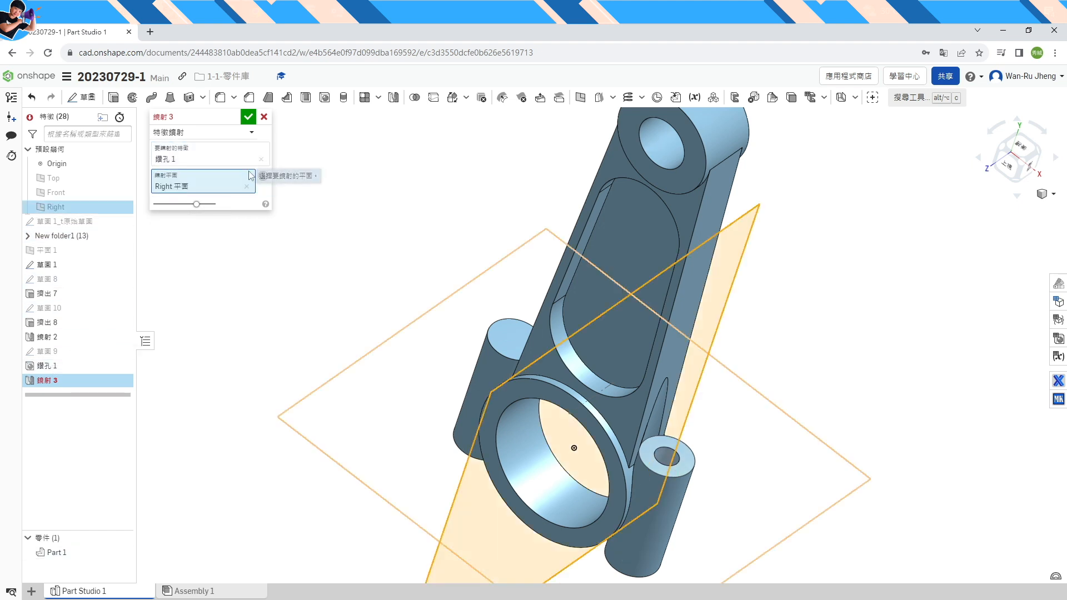
{"action": "left_click", "coordinate": [248, 117]}
{"action": "right_click_drag", "start_coordinate": [291, 238], "coordinate": [284, 306]}
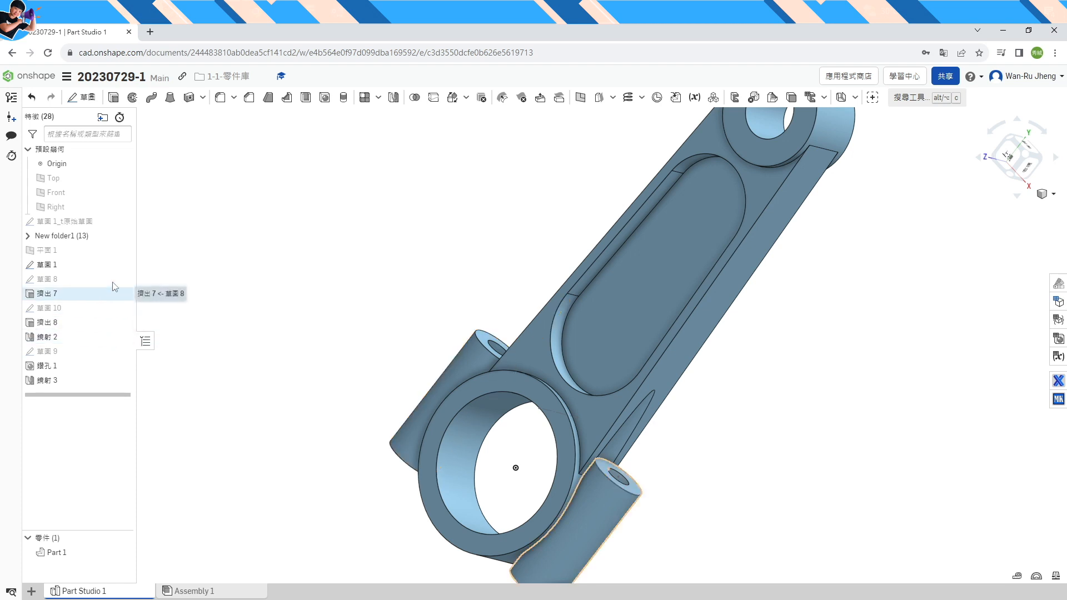
Rename the original bolt boss circle sketch as 草圖 1_f原始草圖
{"action": "left_click", "coordinate": [1040, 204]}
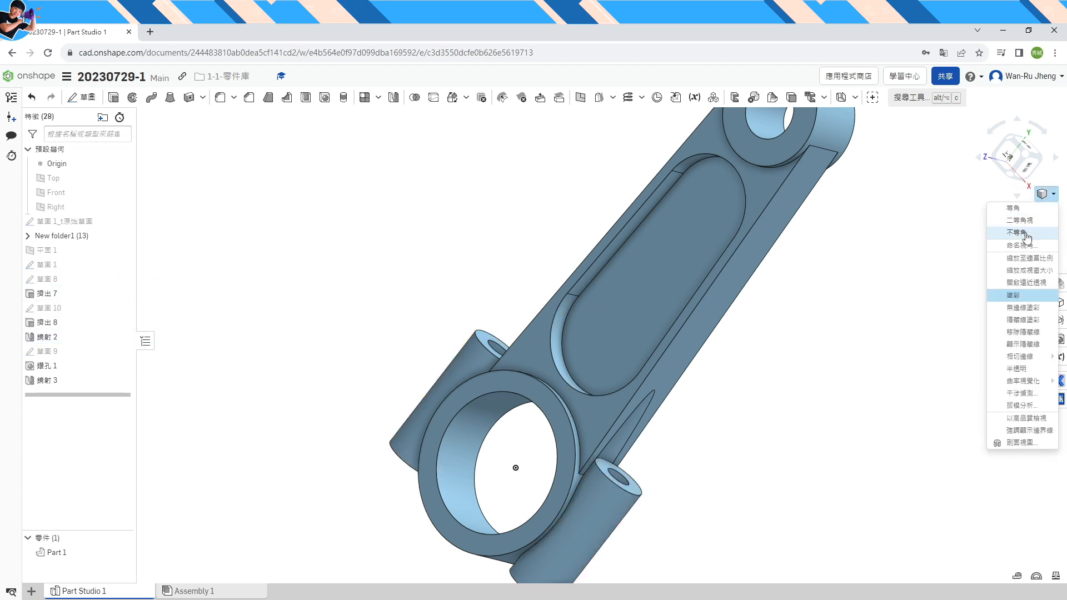
{"action": "left_click", "coordinate": [1037, 232]}
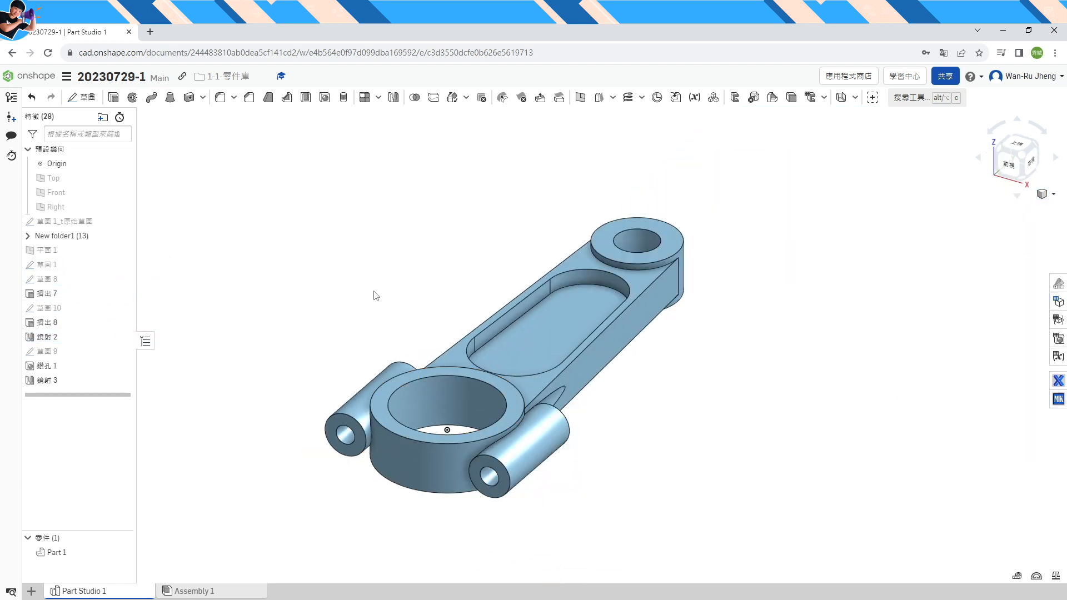
{"action": "right_click", "coordinate": [65, 267]}
{"action": "left_click", "coordinate": [126, 281]}
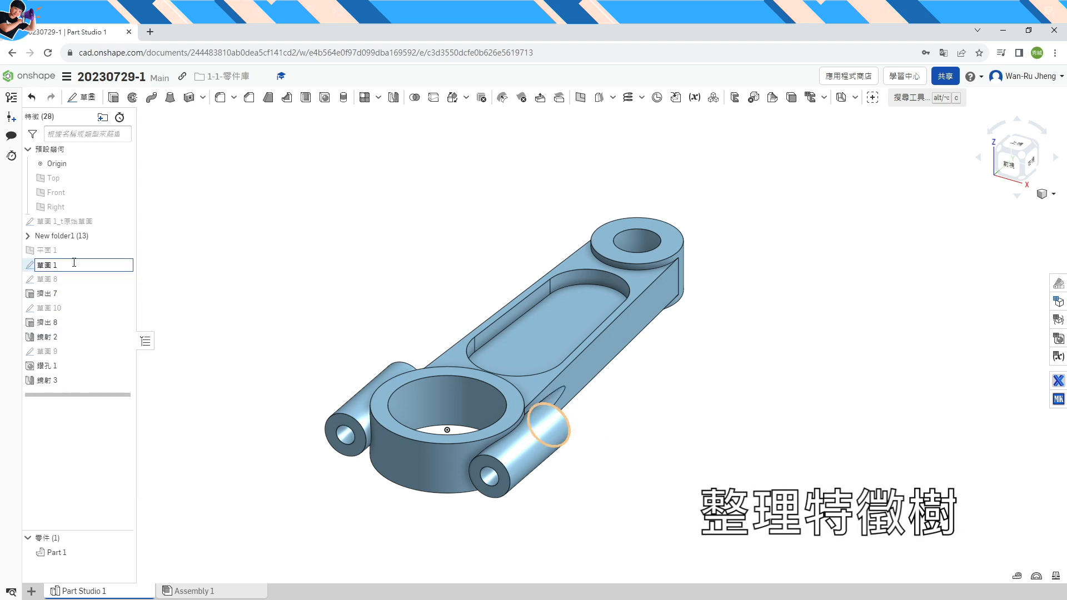
{"action": "type", "text": "_f元"}
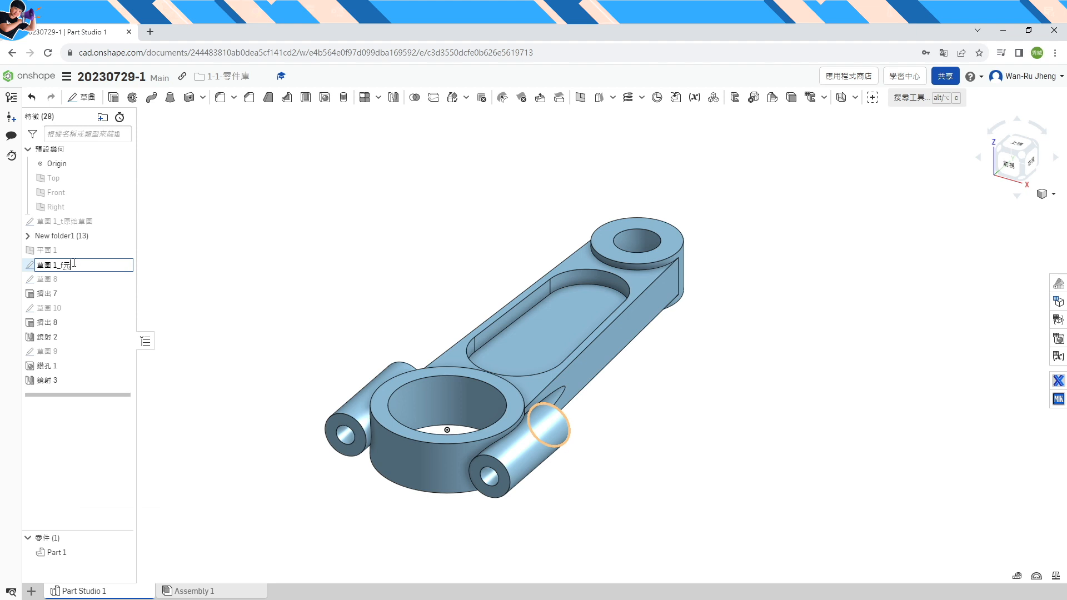
{"action": "key", "text": "Return"}
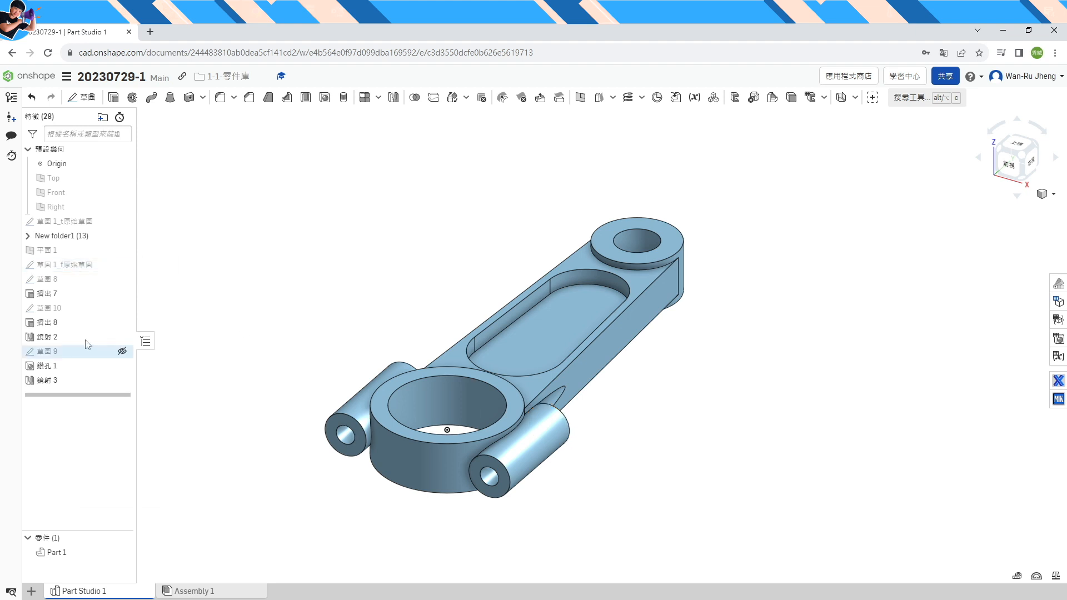
Group all bolt boss features after the renamed sketch, through the hole mirror, into a new folder with the default name
{"action": "left_click", "coordinate": [50, 279]}
{"action": "left_click", "coordinate": [58, 381], "text": "shift"}
{"action": "right_click", "coordinate": [58, 381]}
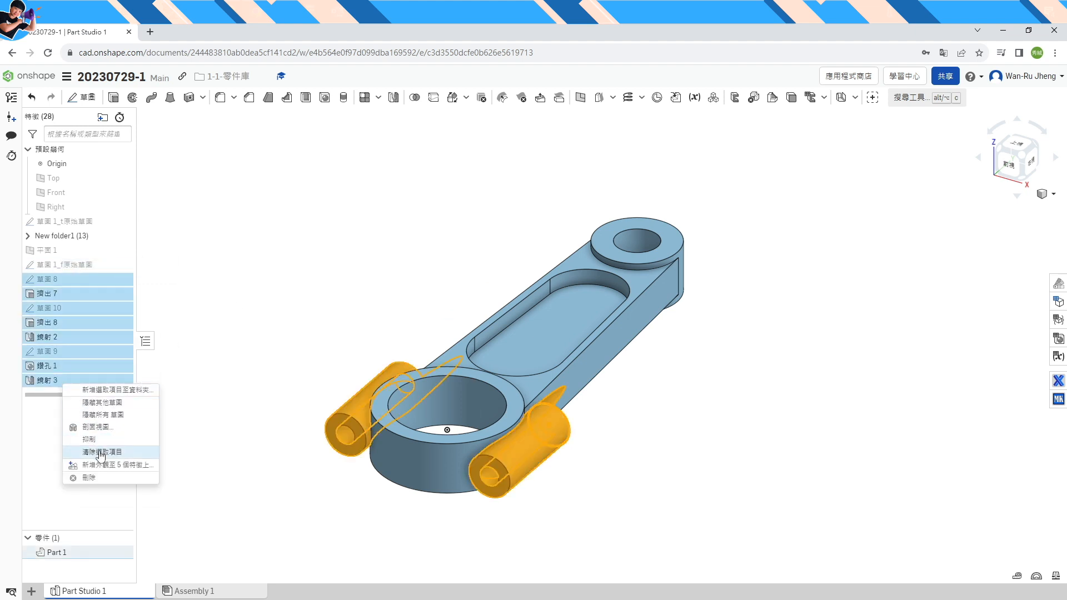
{"action": "left_click", "coordinate": [111, 389]}
{"action": "key", "text": "Return"}
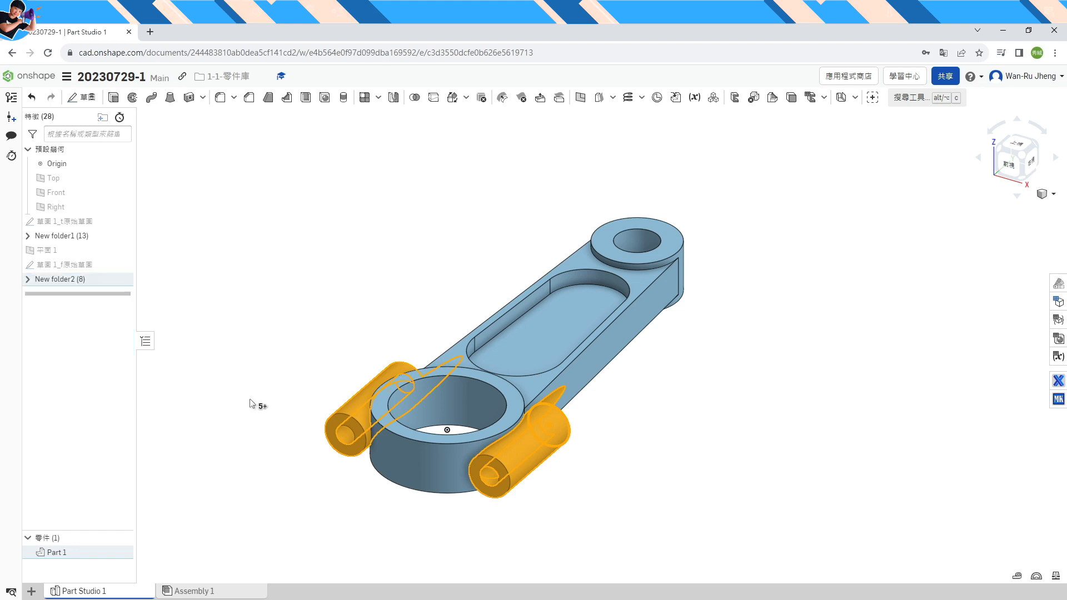
{"action": "left_click", "coordinate": [281, 274]}
Split the connecting rod with the shown Front plane, keeping both sides, and hide the plane again
{"action": "left_click", "coordinate": [125, 193]}
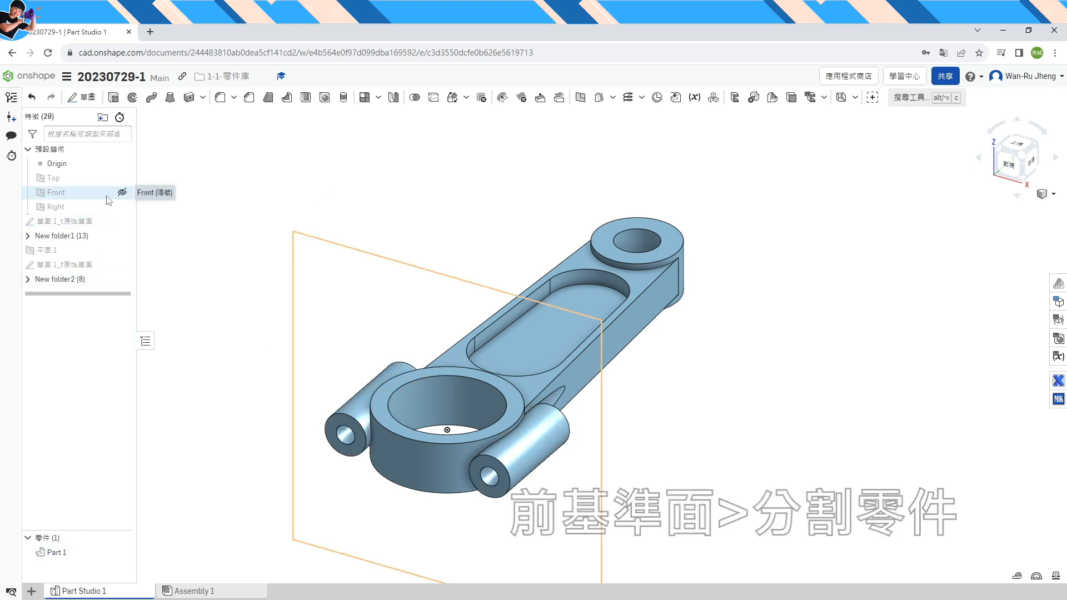
{"action": "left_click", "coordinate": [433, 99]}
{"action": "left_click", "coordinate": [368, 389]}
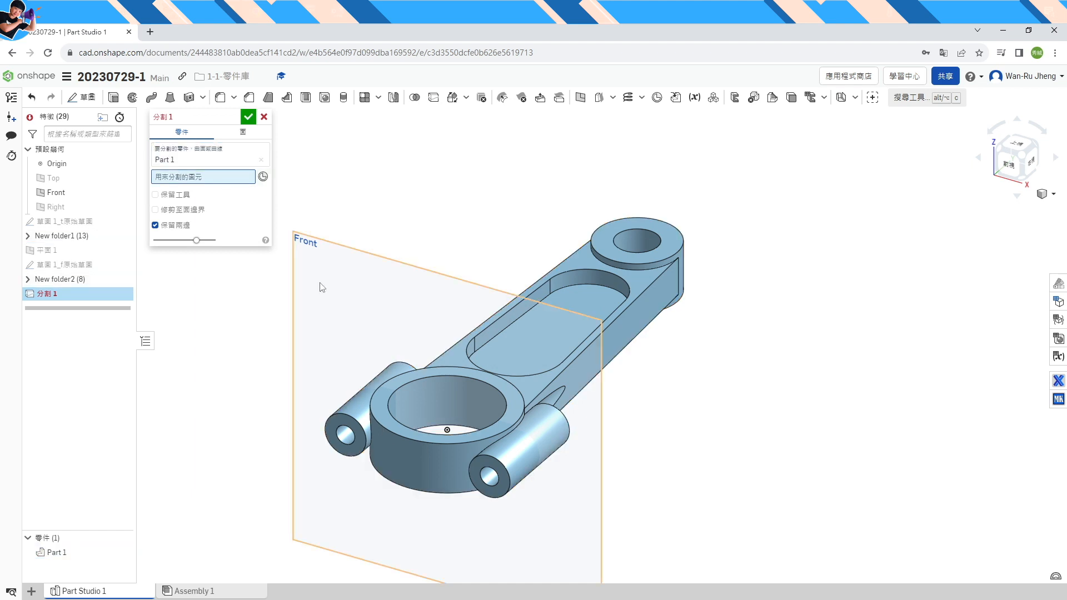
{"action": "left_click", "coordinate": [319, 286]}
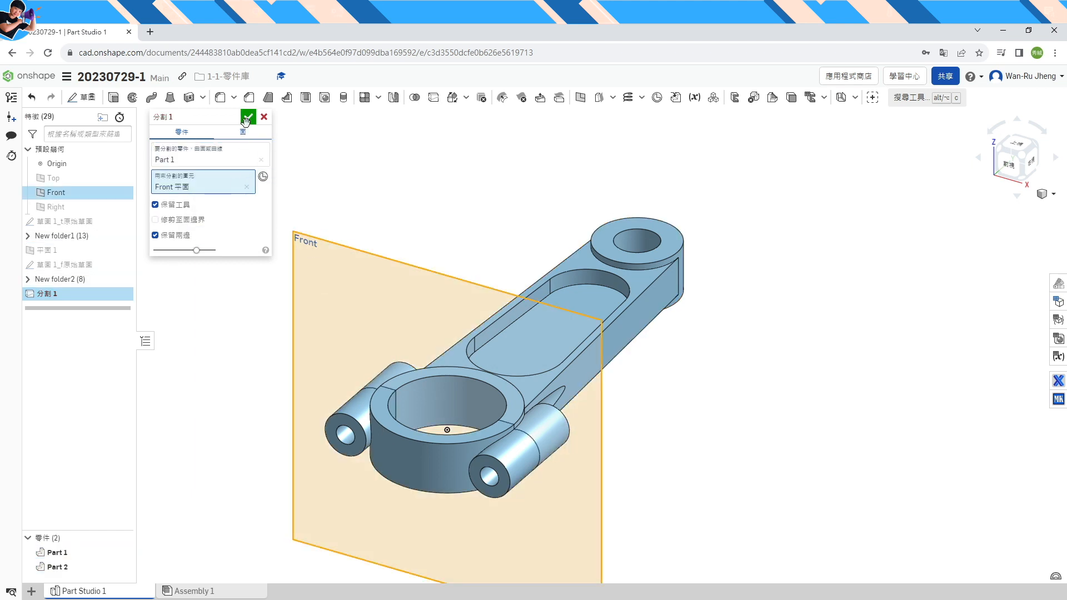
{"action": "key", "text": "Return"}
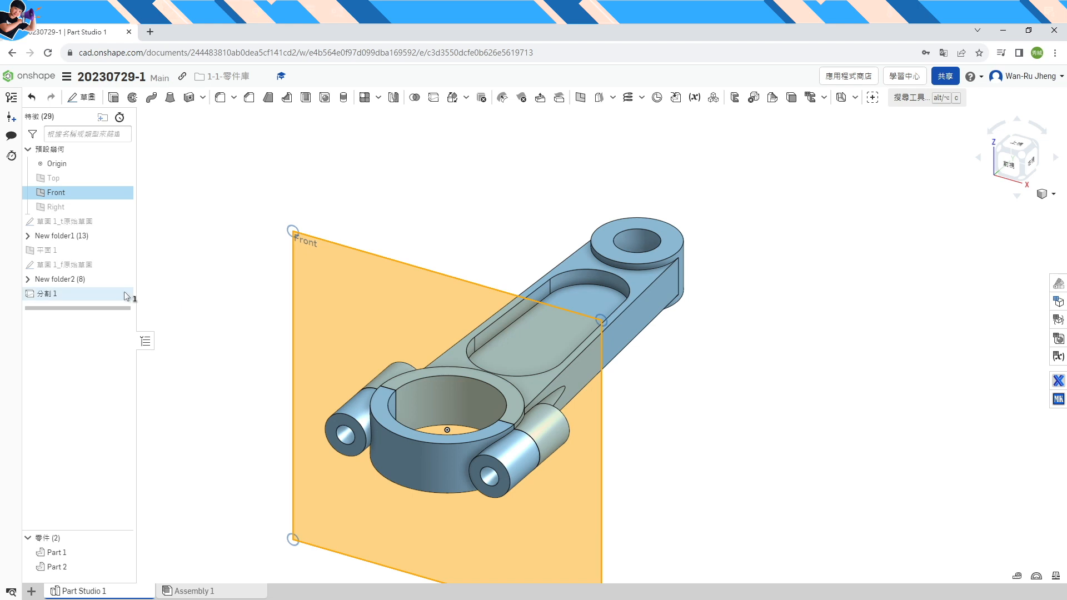
{"action": "left_click", "coordinate": [126, 193]}
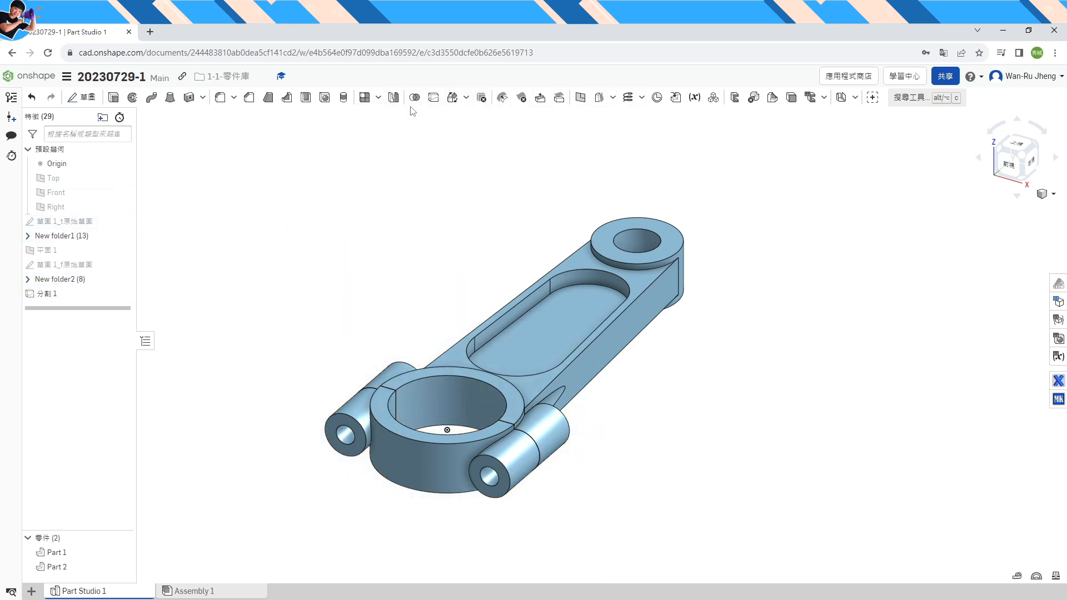
Cancel the transform and roll the feature history back to just before the split
{"action": "left_click", "coordinate": [452, 97]}
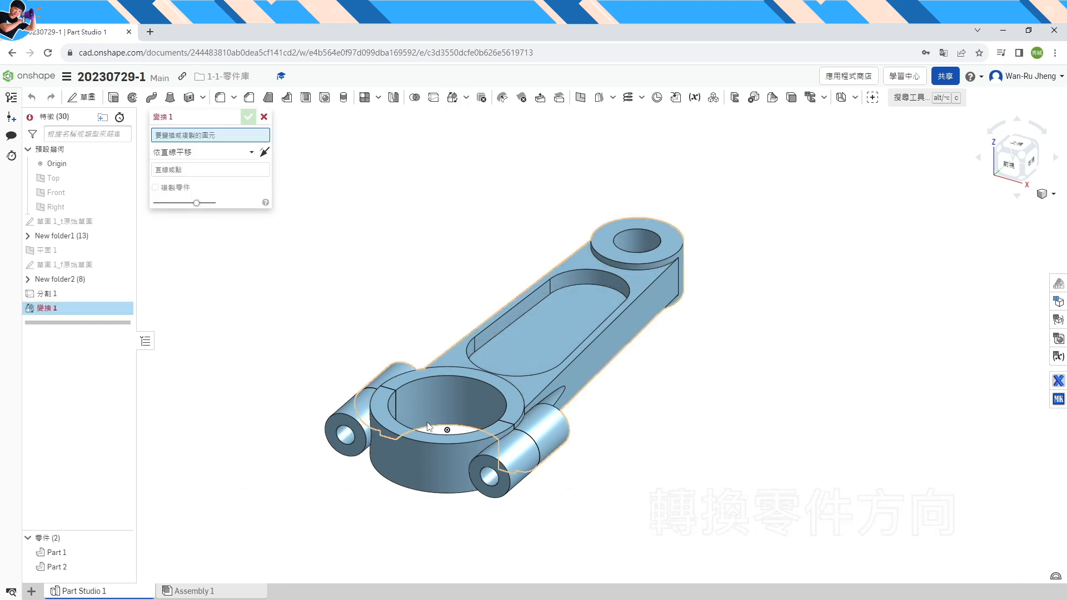
{"action": "left_click", "coordinate": [264, 116]}
{"action": "left_click_drag", "start_coordinate": [99, 310], "coordinate": [98, 294]}
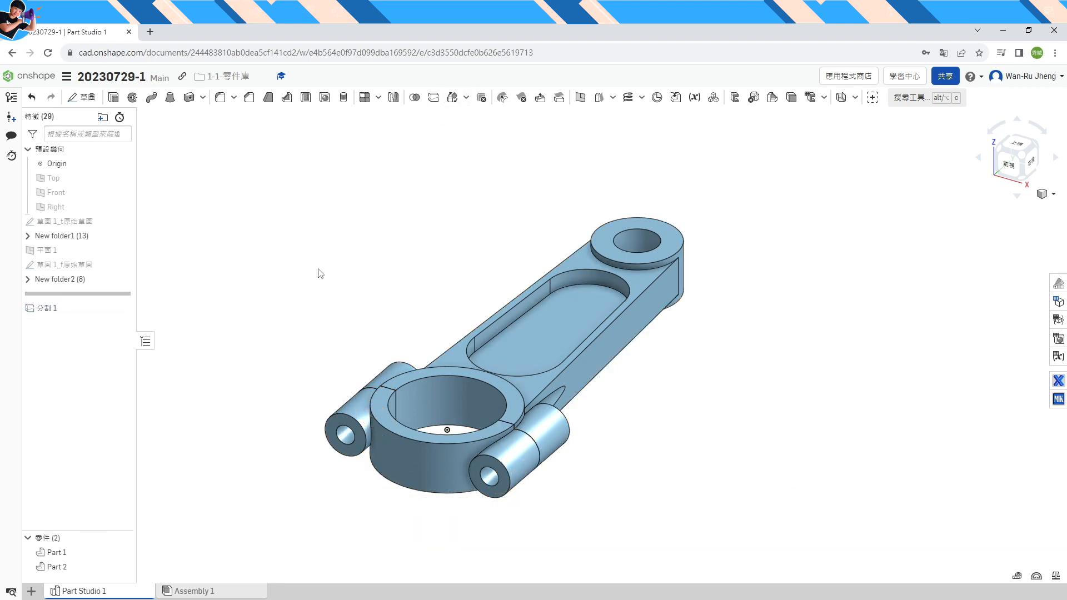
{"action": "left_click", "coordinate": [452, 98]}
{"action": "left_click", "coordinate": [448, 415]}
{"action": "left_click", "coordinate": [202, 161]}
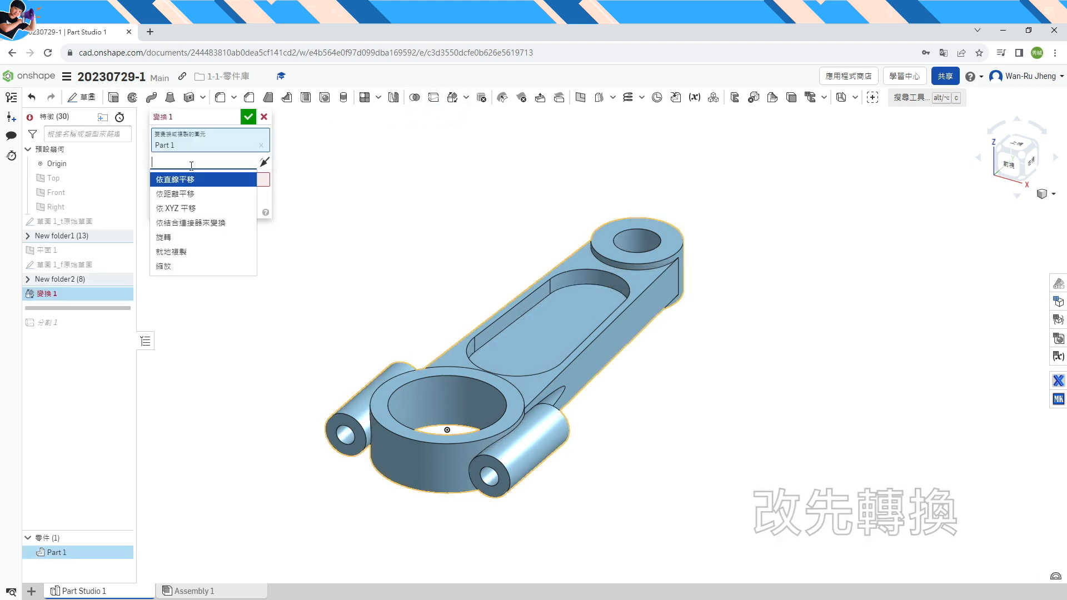
{"action": "left_click", "coordinate": [189, 237]}
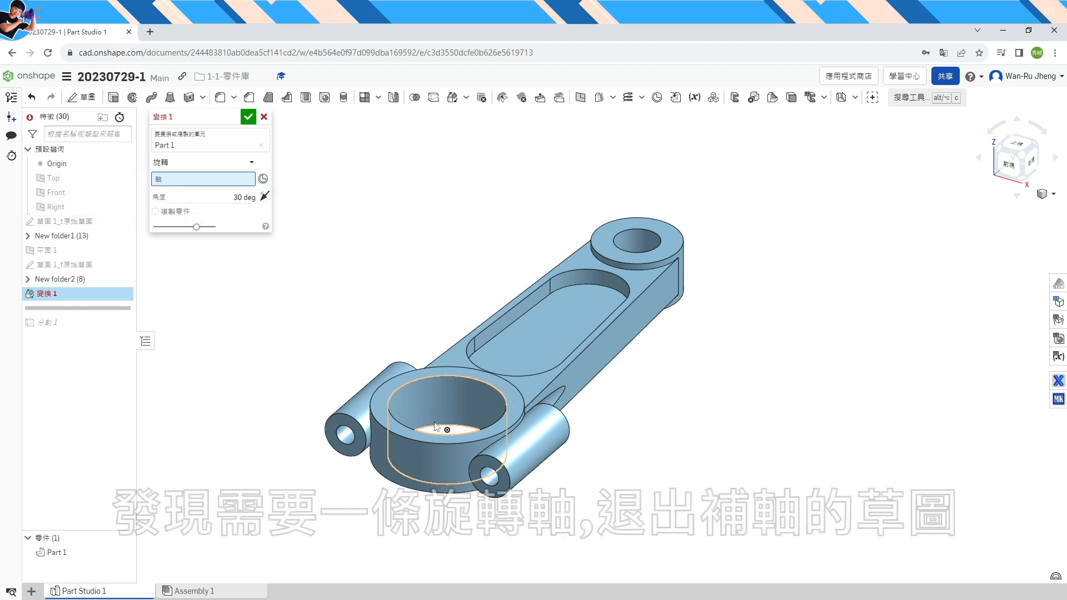
{"action": "left_click", "coordinate": [264, 116]}
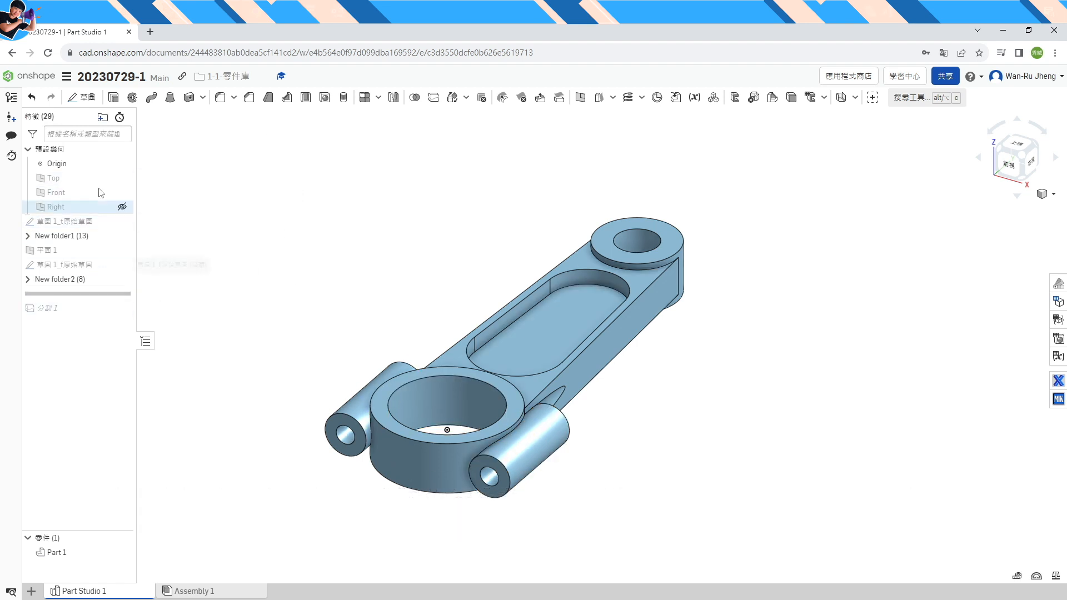
Start a sketch on the Top plane and draw a construction line across the big-end bore and both bolt bosses
{"action": "right_click", "coordinate": [67, 182]}
{"action": "left_click", "coordinate": [96, 222]}
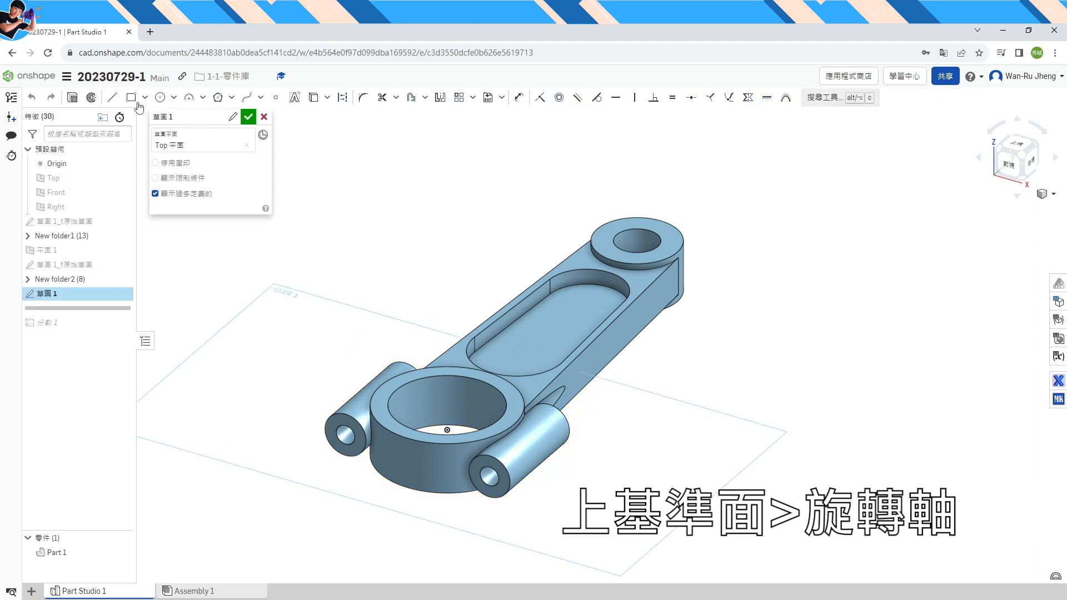
{"action": "left_click", "coordinate": [1009, 152]}
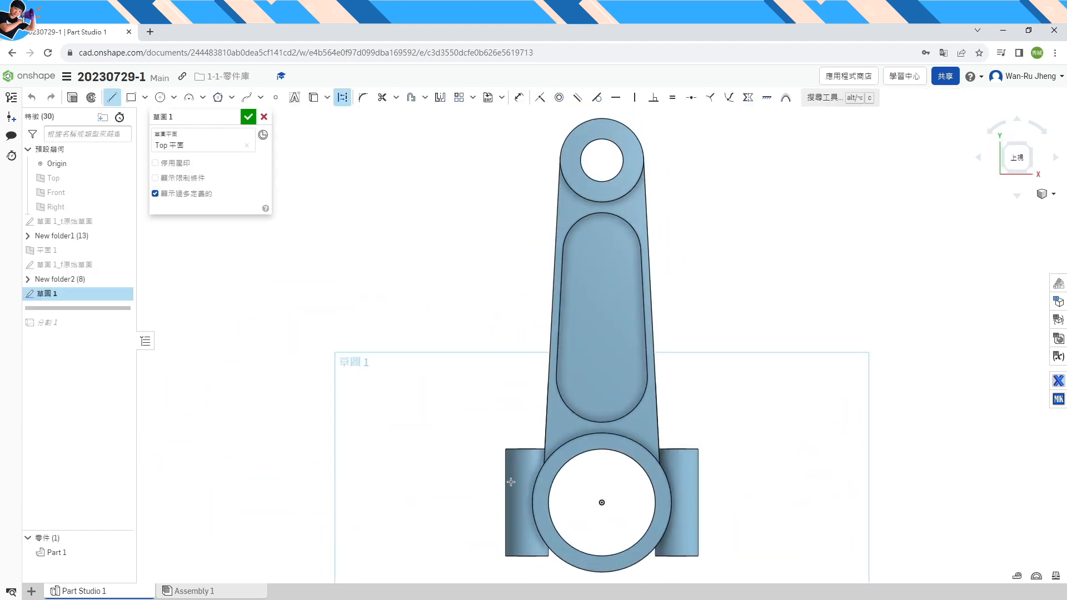
{"action": "left_click", "coordinate": [492, 496]}
{"action": "left_click", "coordinate": [707, 502]}
{"action": "key", "text": "Escape"}
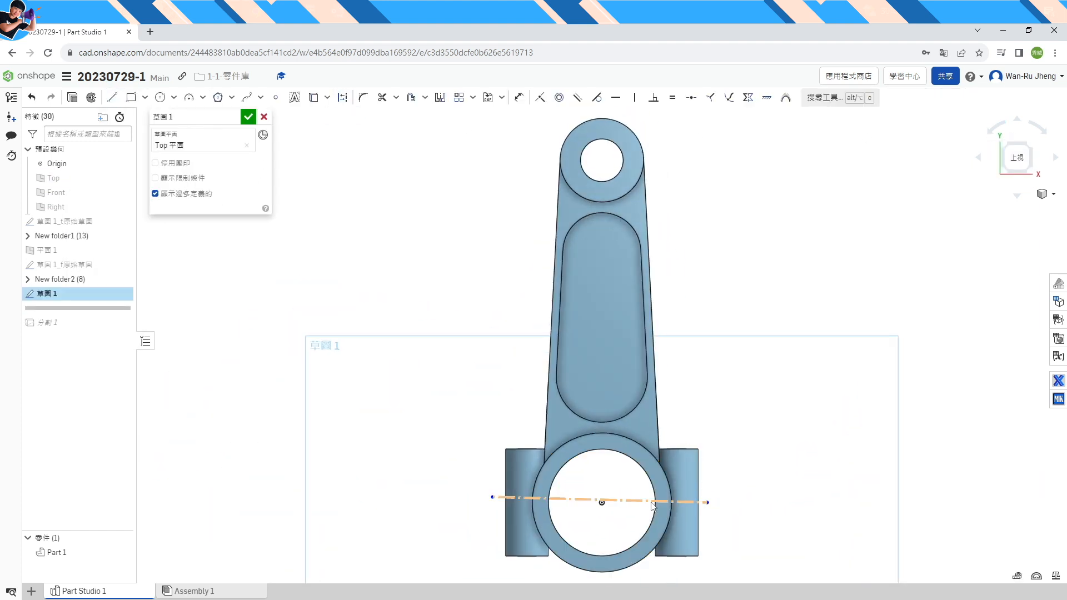
Constrain the construction line to horizontal and adjust its free end so the line is about 92 mm long
{"action": "left_click", "coordinate": [616, 97]}
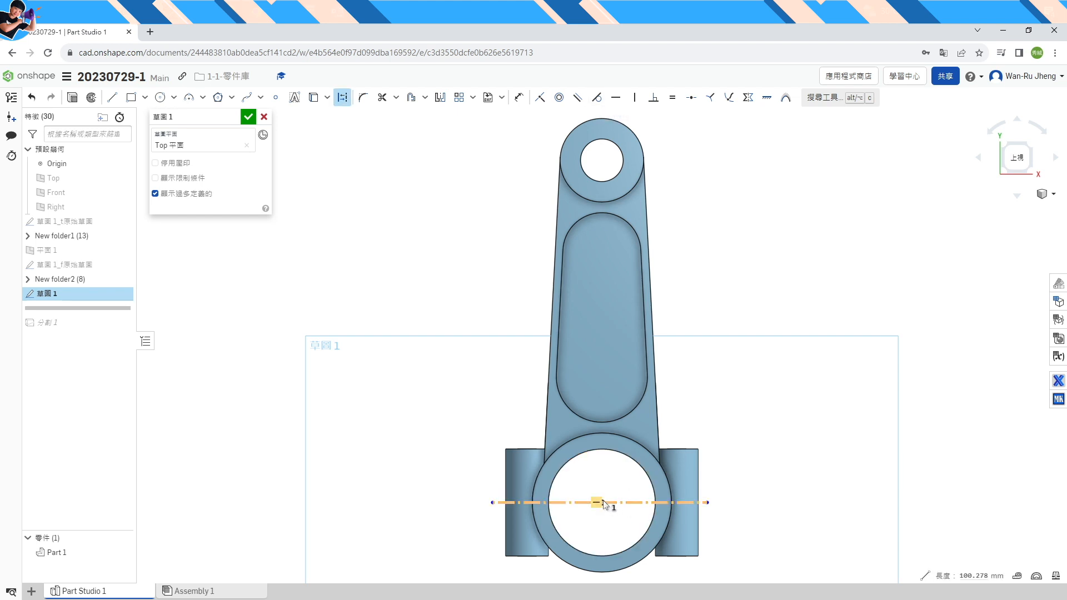
{"action": "left_click_drag", "start_coordinate": [705, 502], "coordinate": [712, 503]}
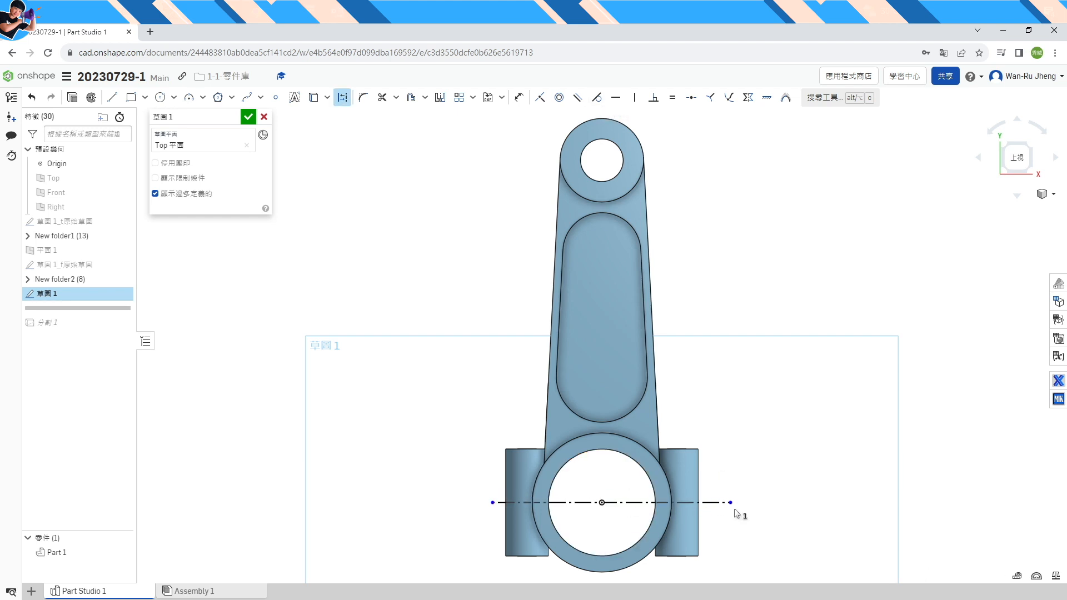
{"action": "left_click", "coordinate": [691, 505]}
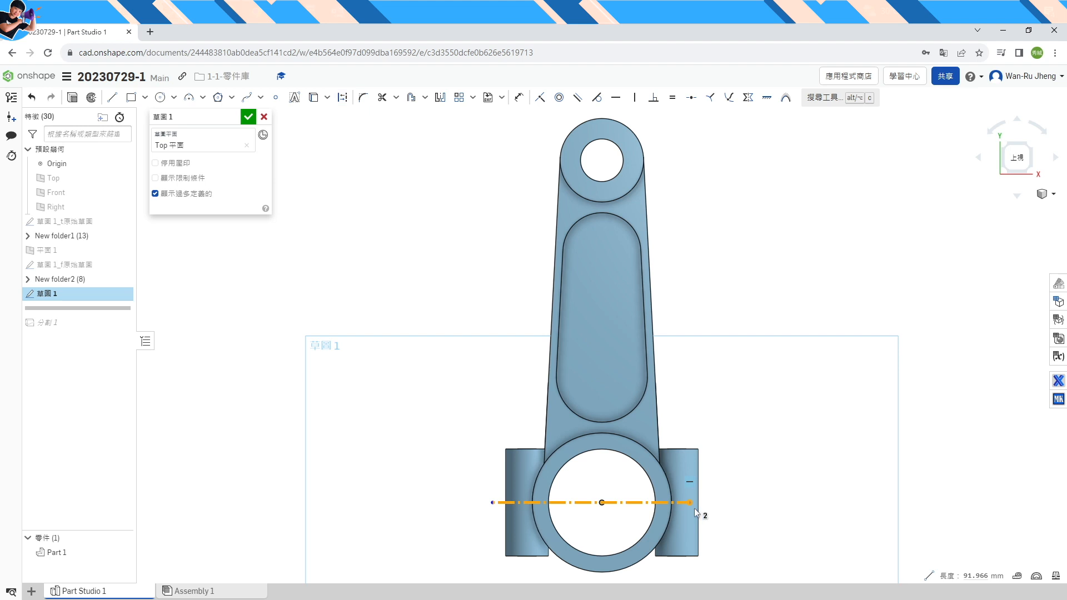
{"action": "left_click", "coordinate": [764, 508]}
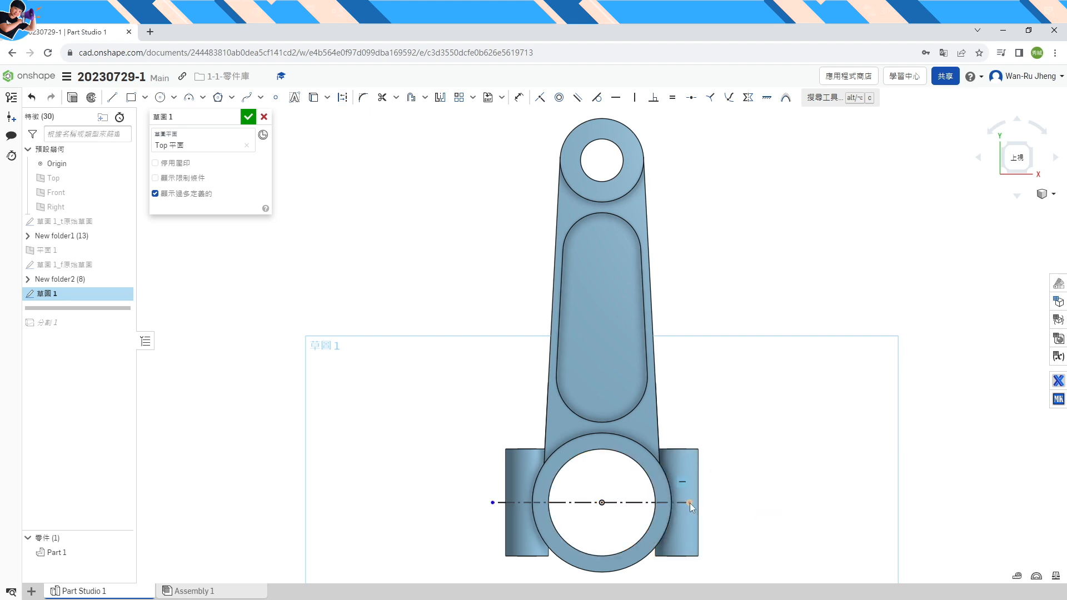
Make both line endpoints coincident with the outer circle of the big end and finish the sketch
{"action": "left_click_drag", "start_coordinate": [689, 503], "coordinate": [669, 514]}
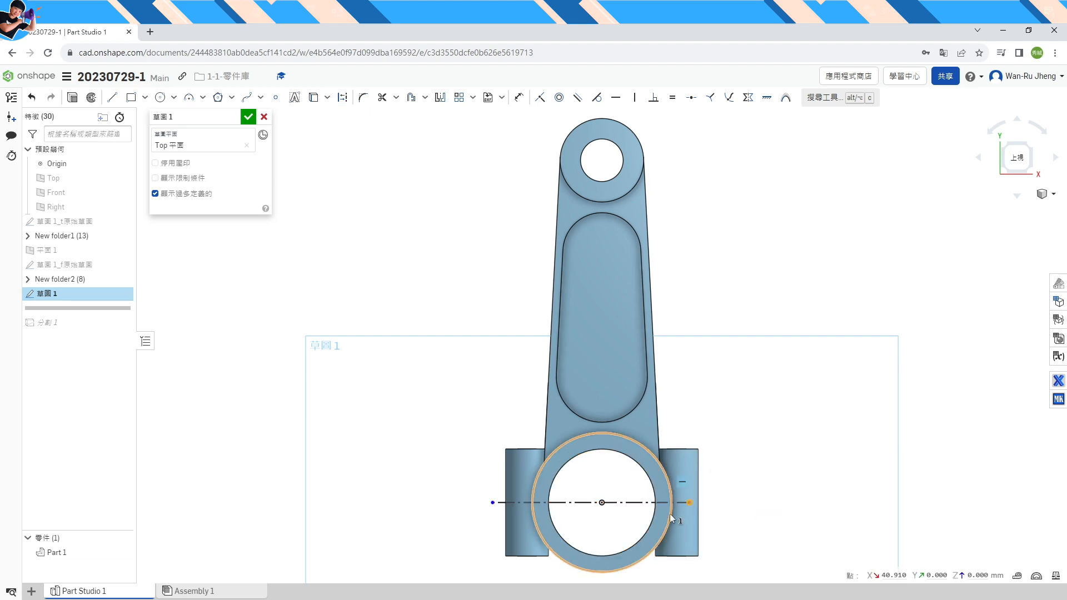
{"action": "left_click", "coordinate": [493, 503]}
{"action": "left_click", "coordinate": [538, 532]}
{"action": "left_click", "coordinate": [540, 99]}
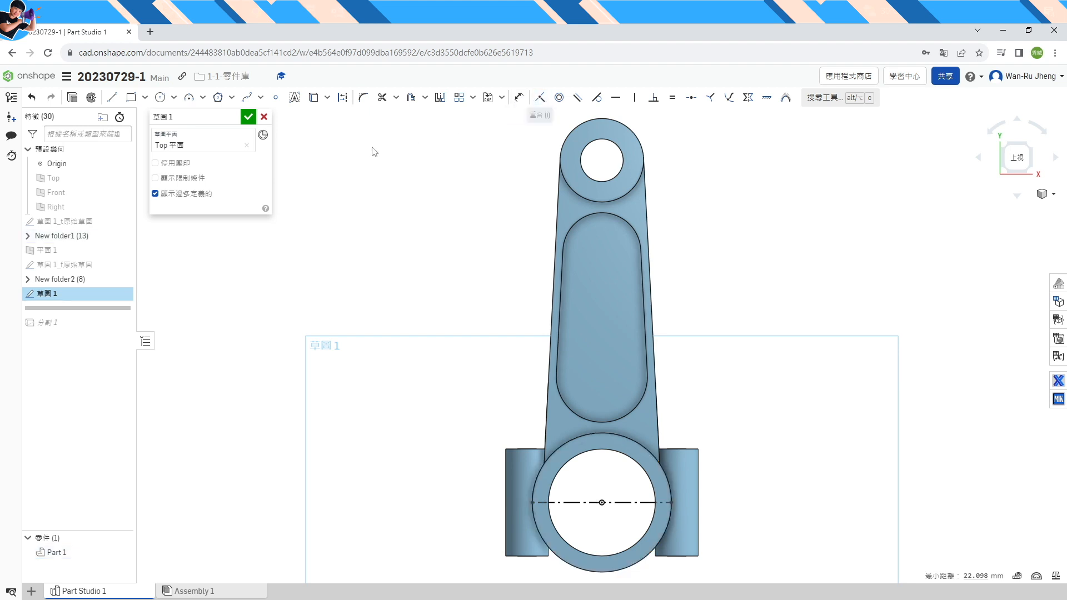
{"action": "left_click", "coordinate": [249, 117]}
Rotate the connecting rod 90 degrees about the sketched construction line with a Transform, working in a trimetric view
{"action": "left_click", "coordinate": [1054, 194]}
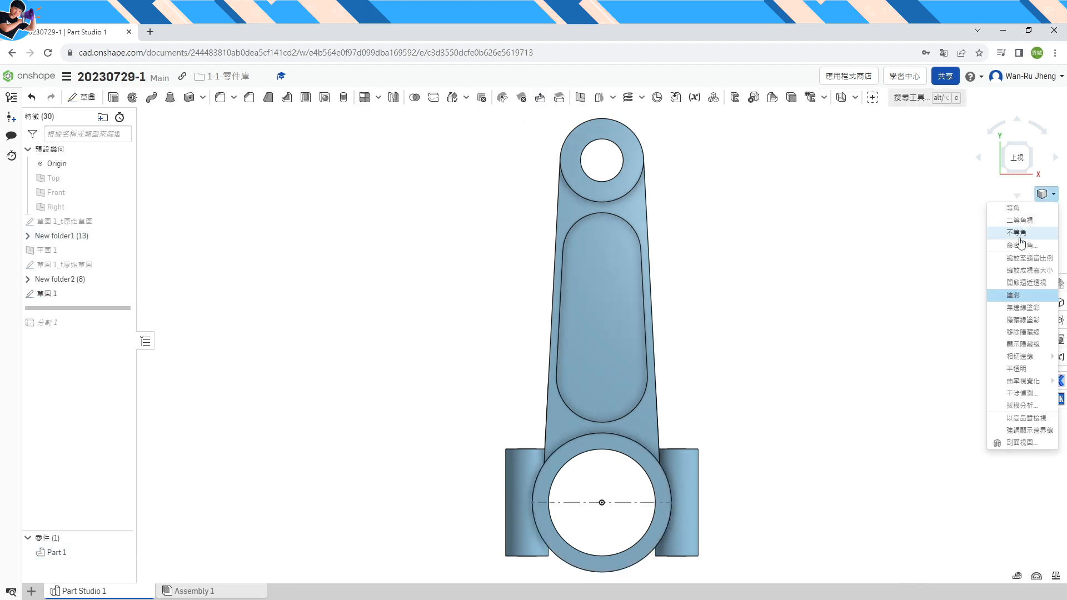
{"action": "left_click", "coordinate": [956, 229]}
{"action": "left_click", "coordinate": [221, 98]}
{"action": "left_click", "coordinate": [519, 386]}
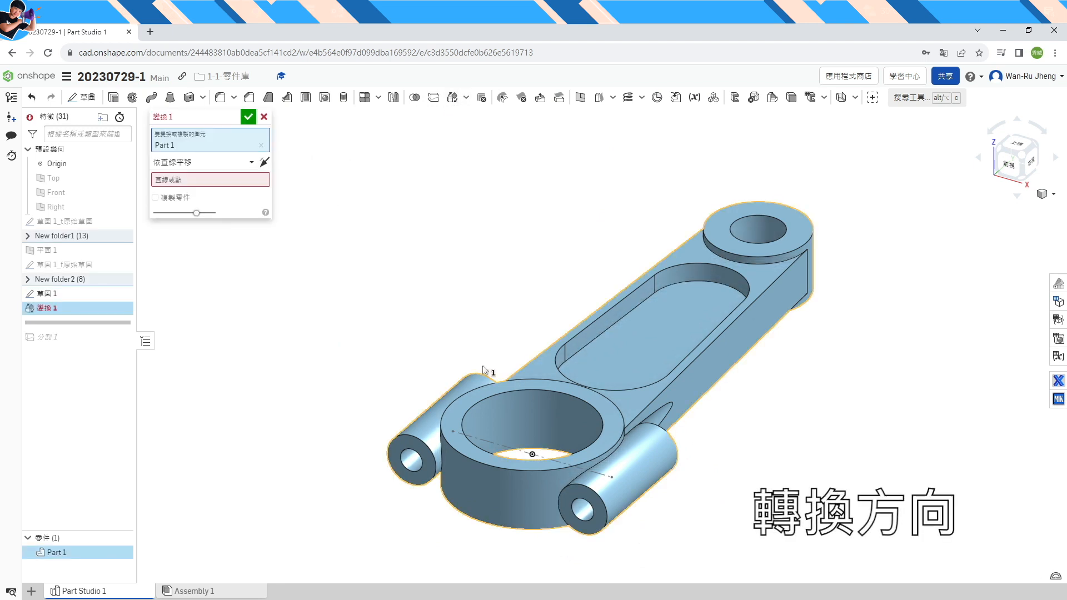
{"action": "left_click", "coordinate": [192, 161]}
{"action": "left_click", "coordinate": [179, 239]}
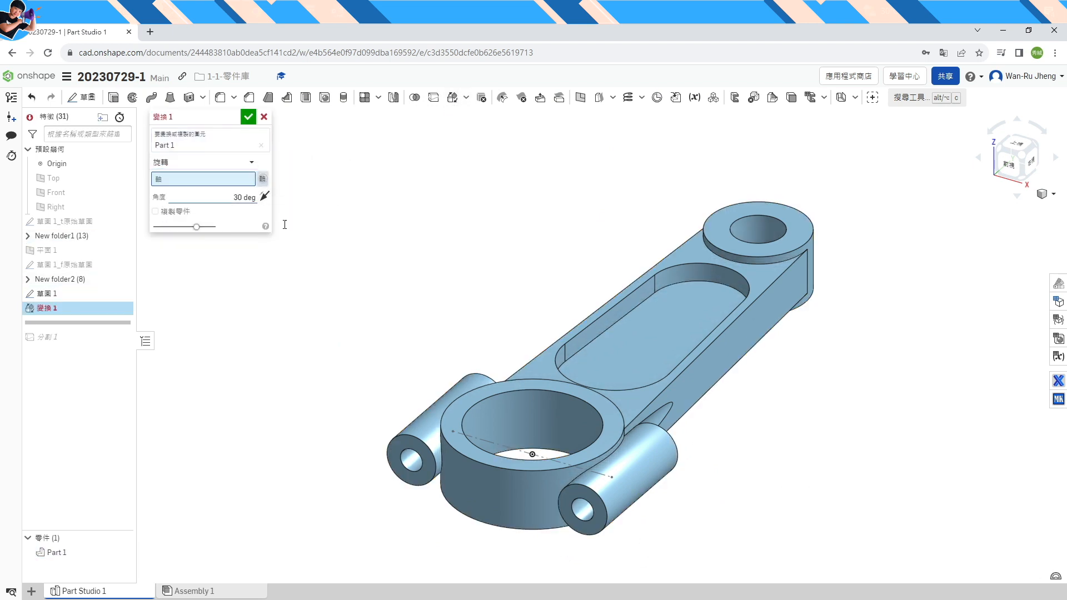
{"action": "left_click", "coordinate": [493, 443]}
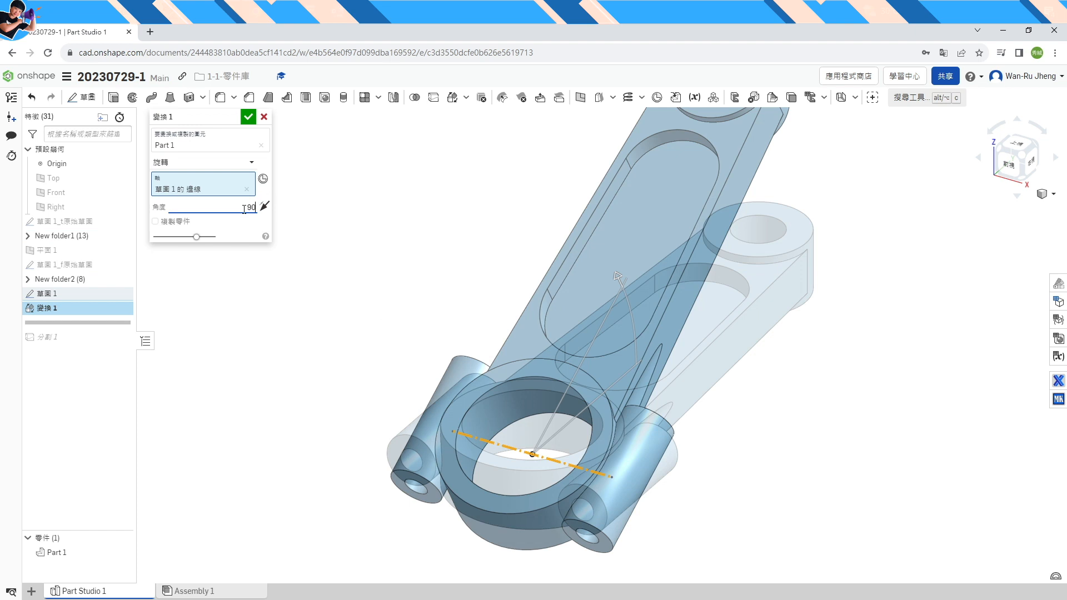
{"action": "left_click", "coordinate": [244, 209]}
{"action": "type", "text": "90"}
{"action": "left_click", "coordinate": [247, 116]}
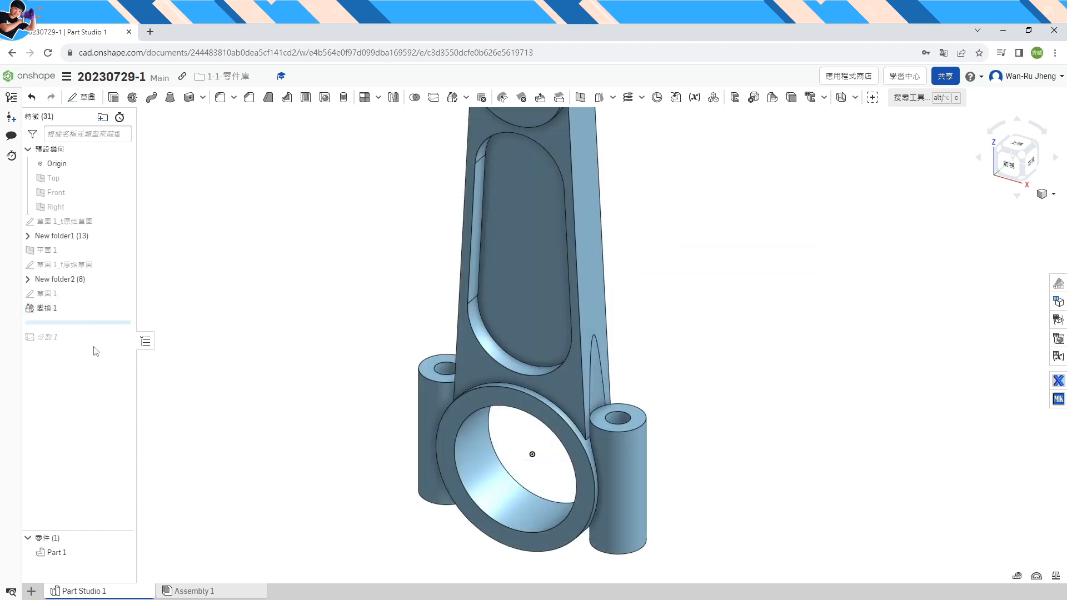
Roll the feature history forward past the split and edit the split to use the Top plane instead
{"action": "left_click_drag", "start_coordinate": [79, 330], "coordinate": [55, 326]}
{"action": "right_click", "coordinate": [55, 326]}
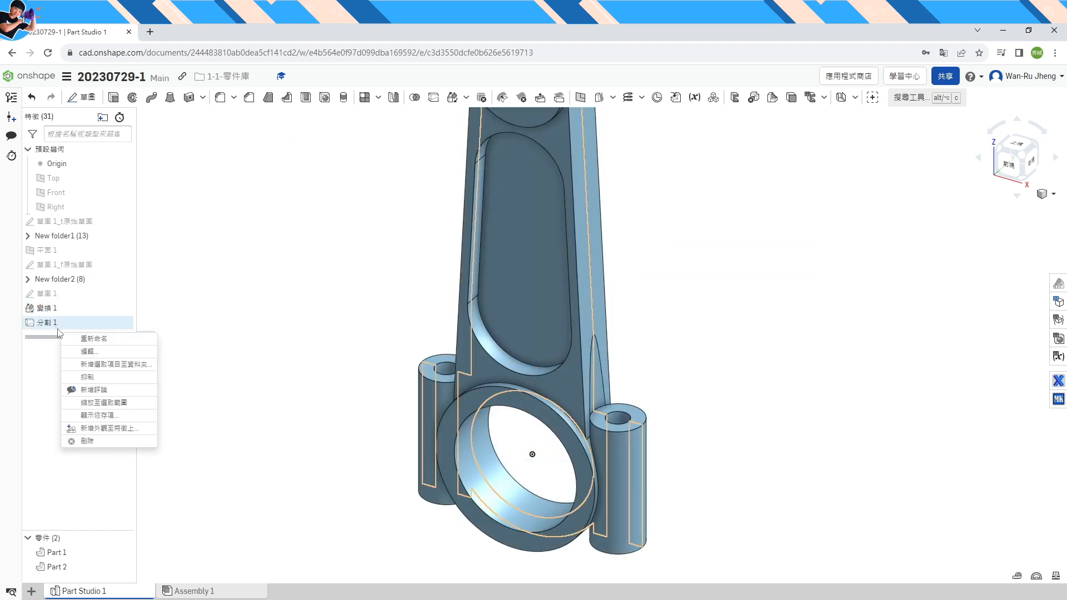
{"action": "left_click", "coordinate": [380, 443]}
{"action": "right_click", "coordinate": [91, 326]}
{"action": "left_click", "coordinate": [134, 354]}
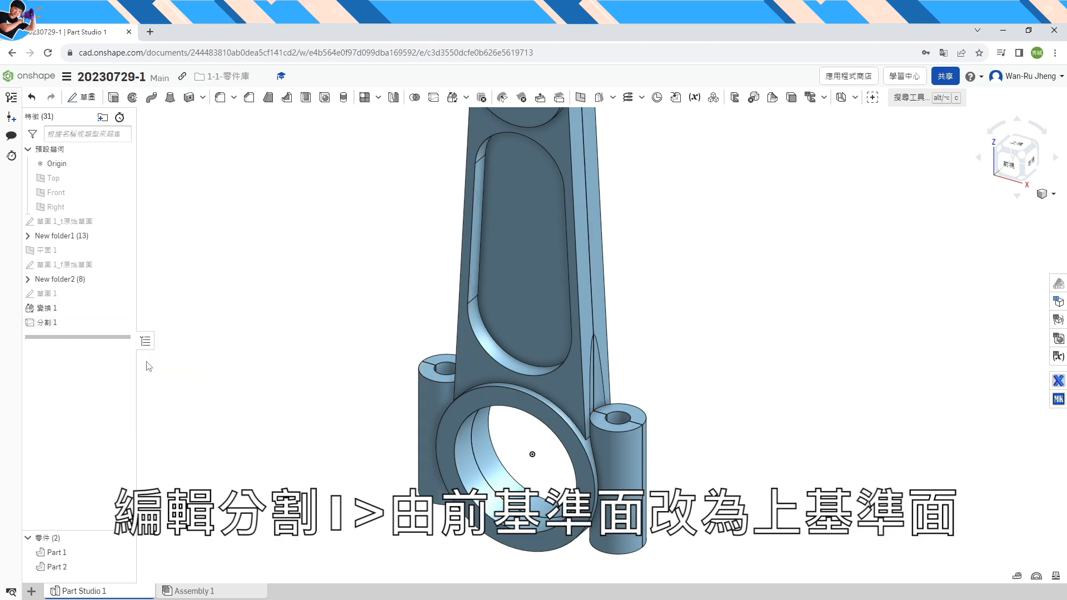
{"action": "left_click", "coordinate": [211, 187]}
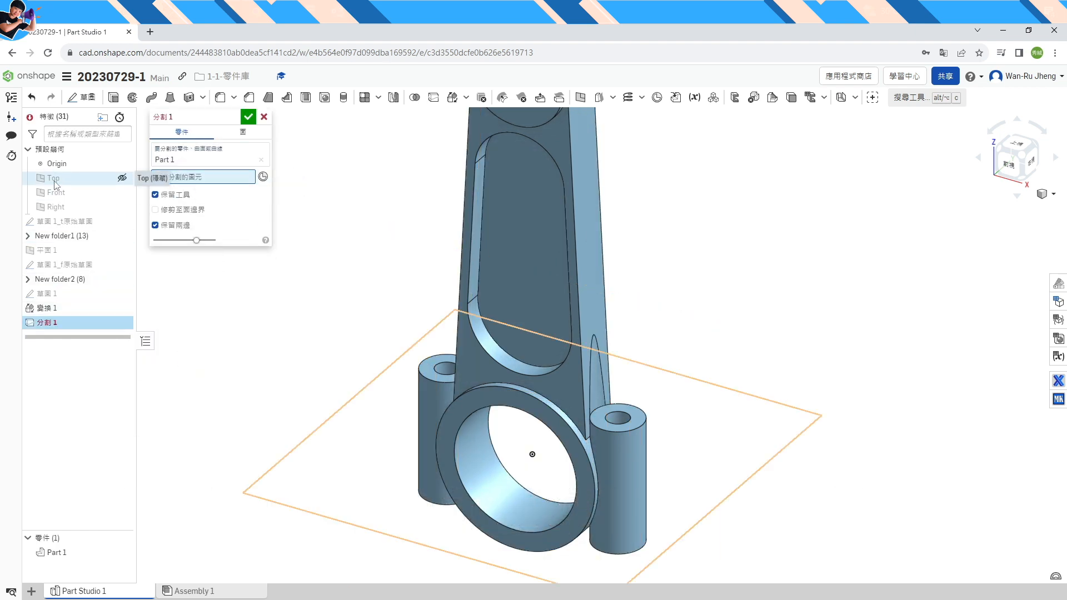
{"action": "left_click", "coordinate": [55, 178]}
{"action": "left_click", "coordinate": [248, 117]}
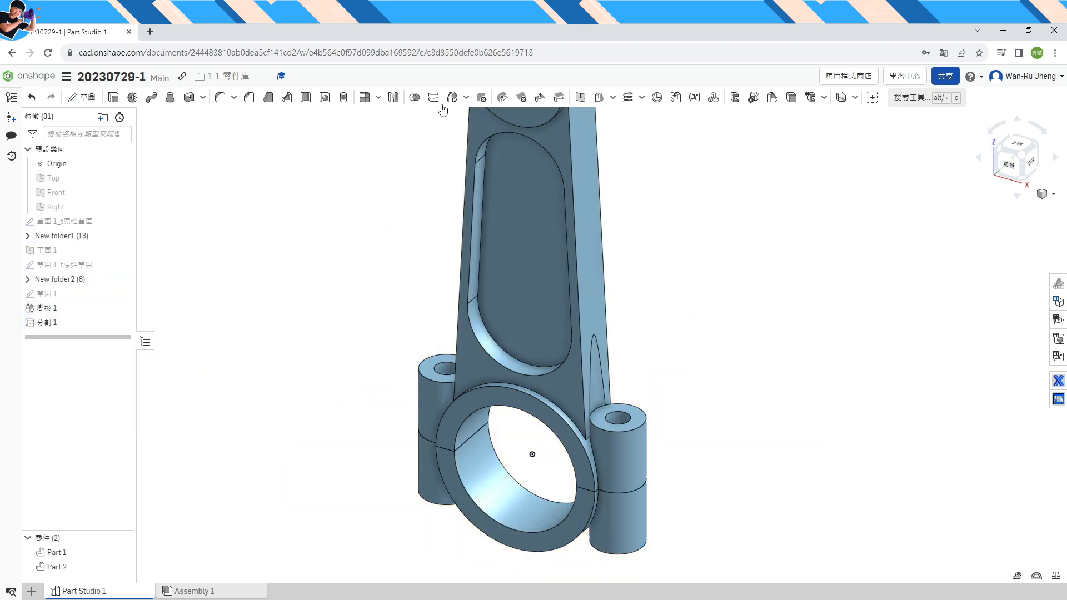
Start a translate-by-distance Transform on the upper rod half and show the sketch 草圖 1_f原始草圖
{"action": "left_click", "coordinate": [505, 274]}
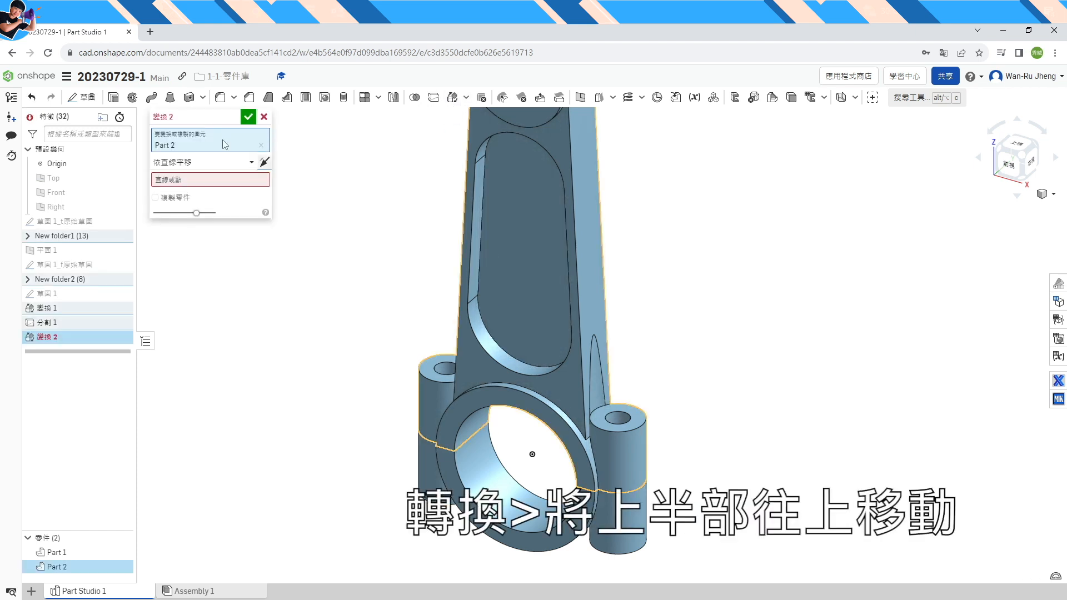
{"action": "left_click", "coordinate": [189, 162]}
{"action": "left_click", "coordinate": [197, 191]}
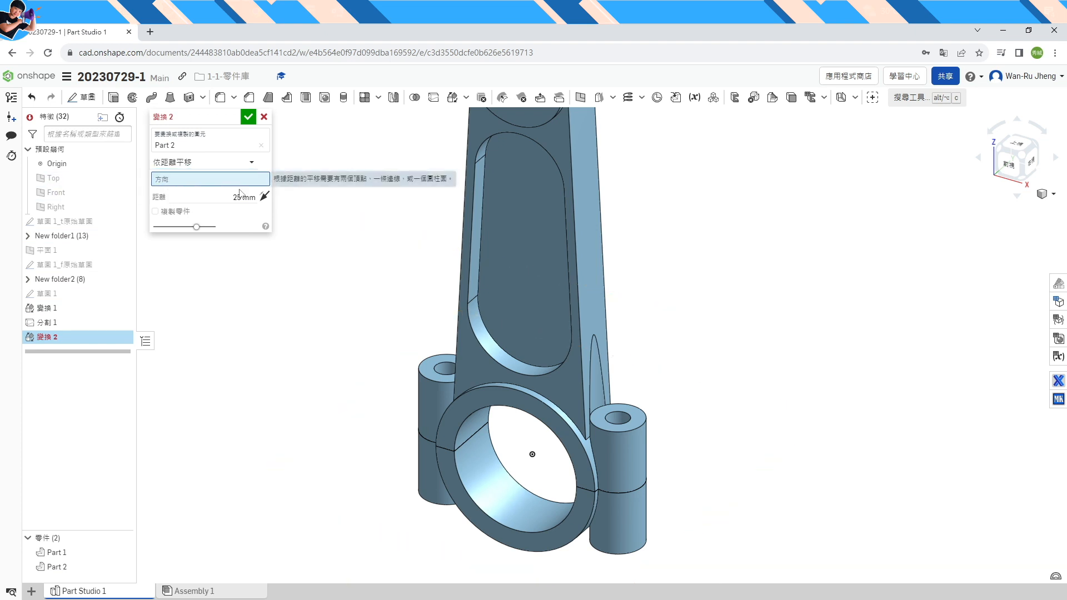
{"action": "scroll", "coordinate": [447, 332], "scroll_direction": "down", "scroll_amount": 2}
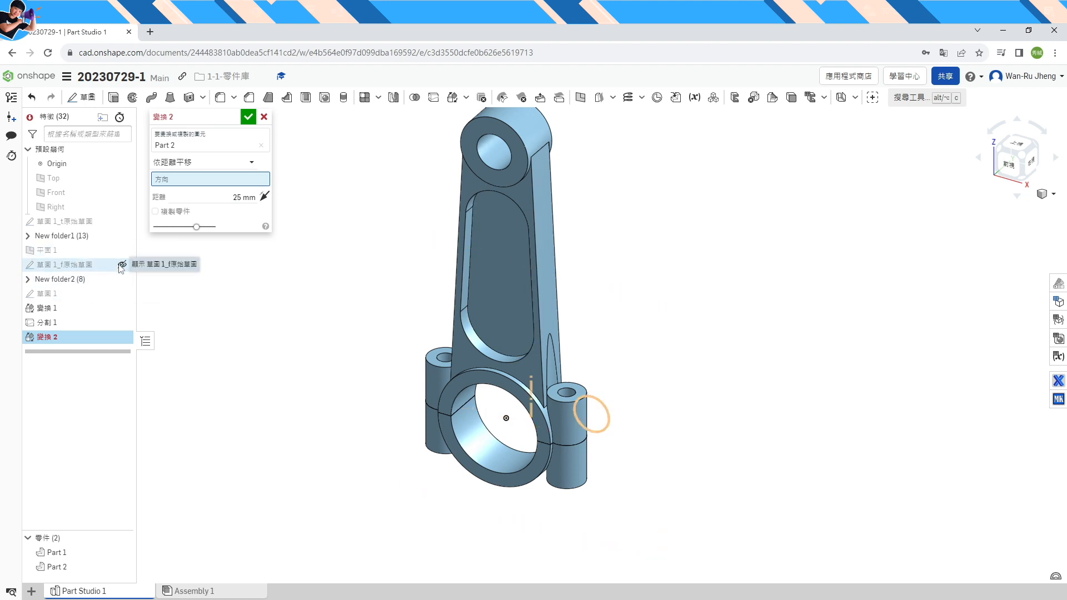
{"action": "left_click", "coordinate": [122, 266]}
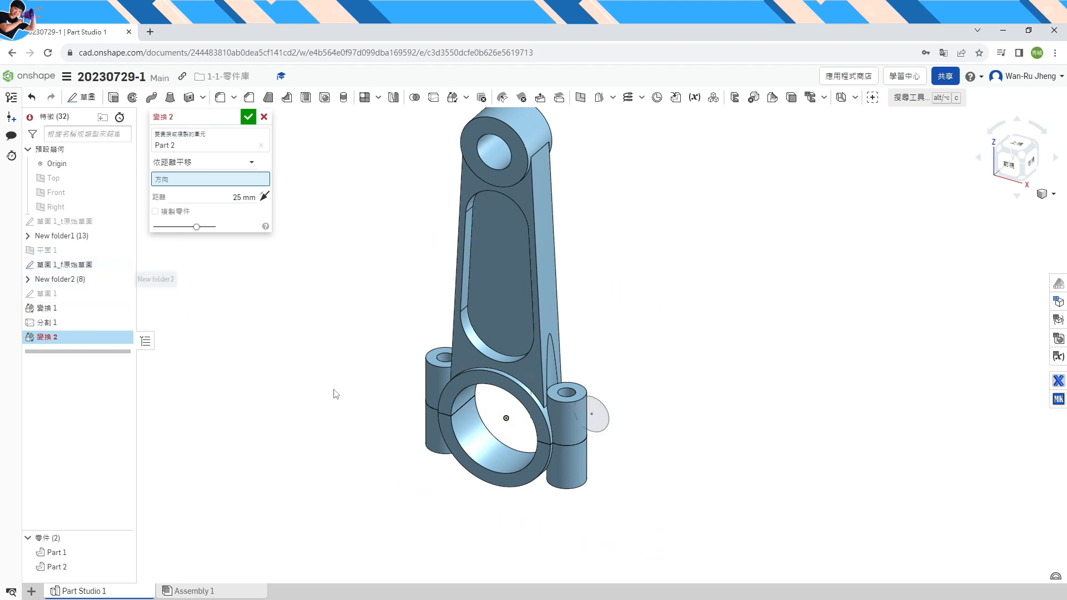
Translate the upper rod half 25 mm upward along the sketch's vertical construction line and hide the sketch again
{"action": "left_click", "coordinate": [531, 396]}
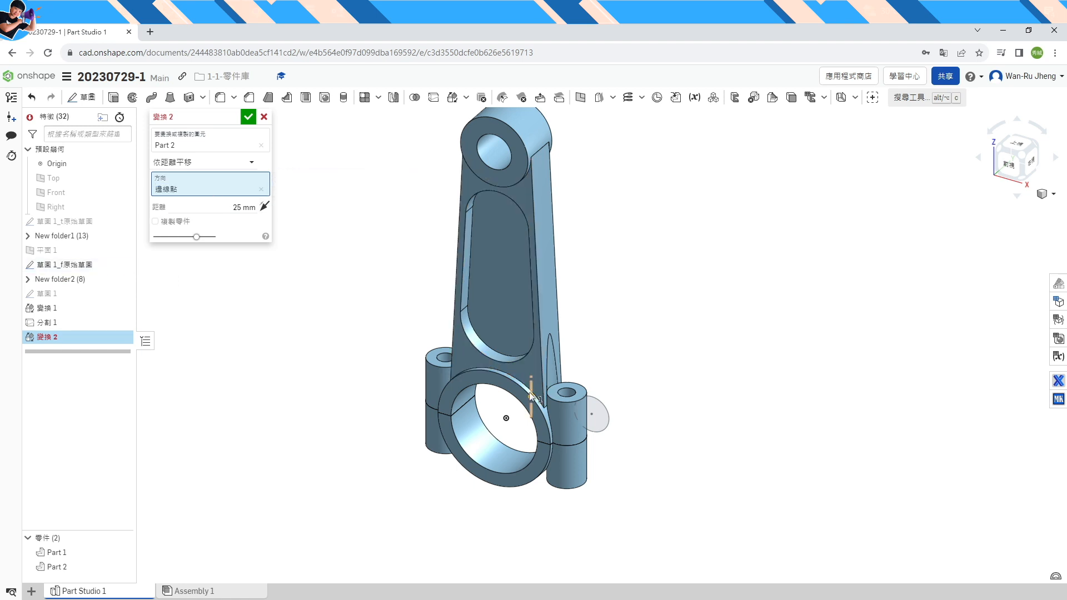
{"action": "left_click", "coordinate": [532, 397]}
{"action": "left_click", "coordinate": [532, 399]}
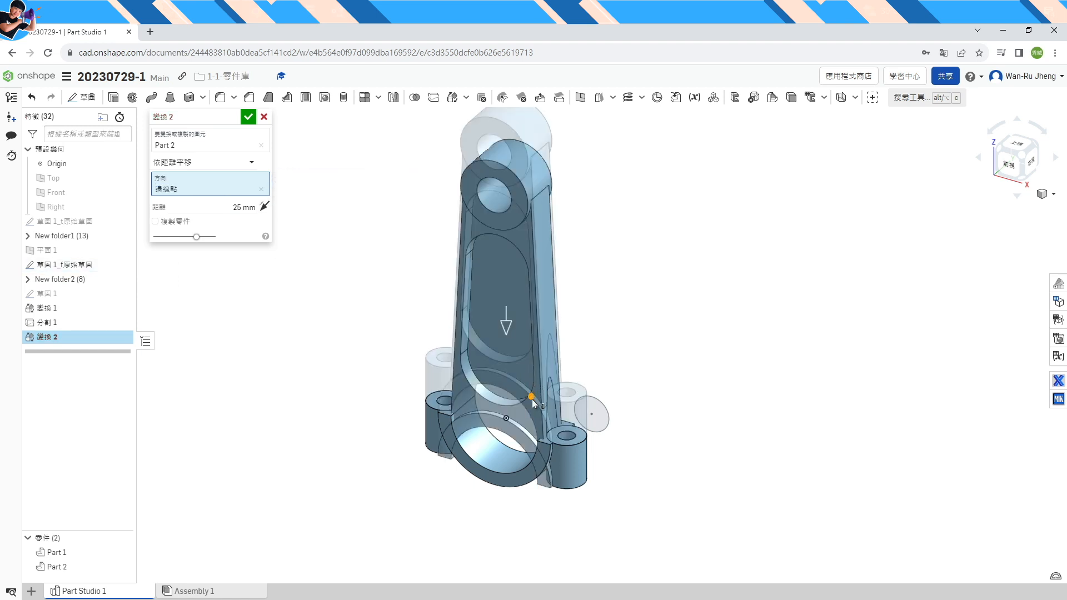
{"action": "left_click", "coordinate": [261, 190]}
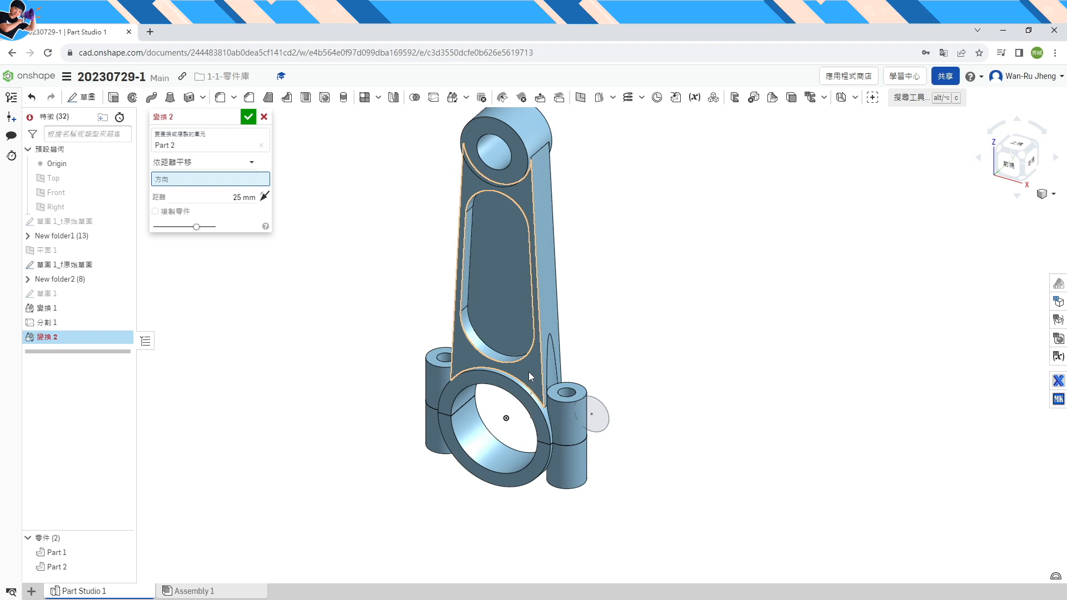
{"action": "left_click", "coordinate": [531, 397]}
{"action": "left_click", "coordinate": [264, 206]}
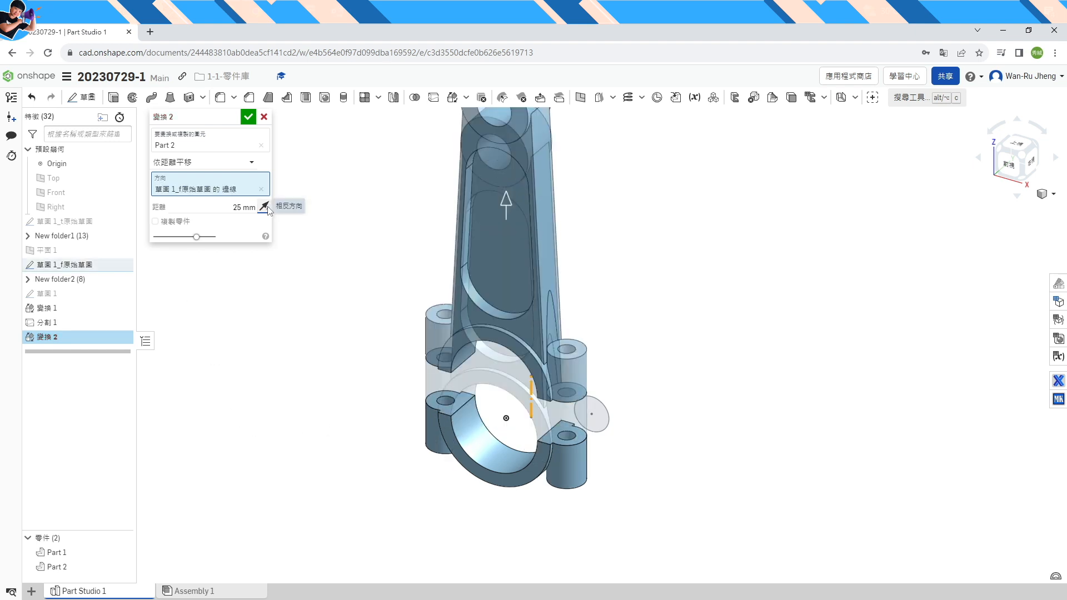
{"action": "key", "text": "Return"}
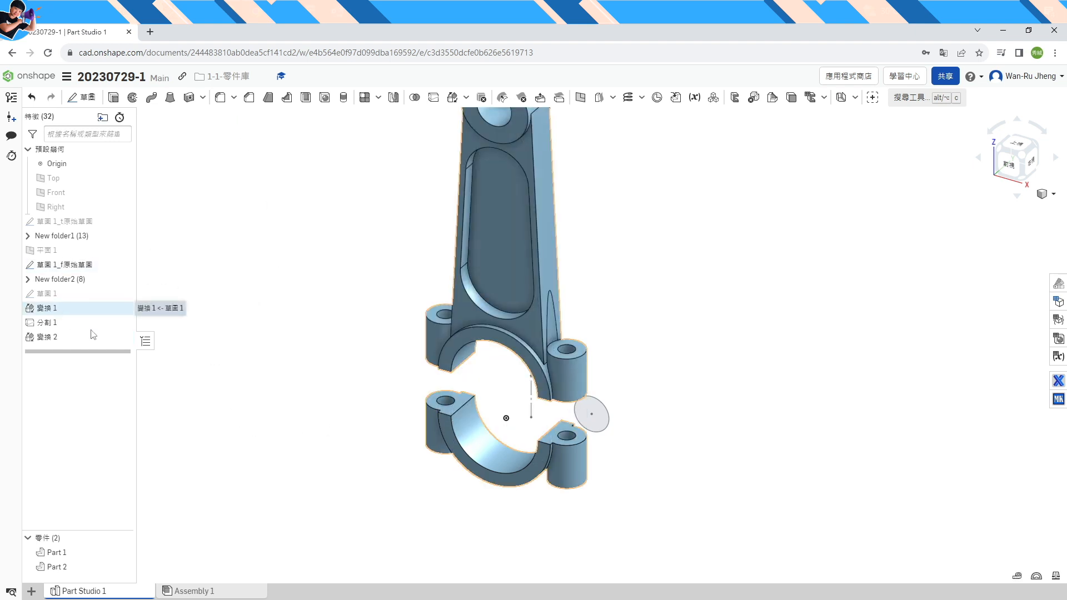
{"action": "left_click", "coordinate": [122, 264]}
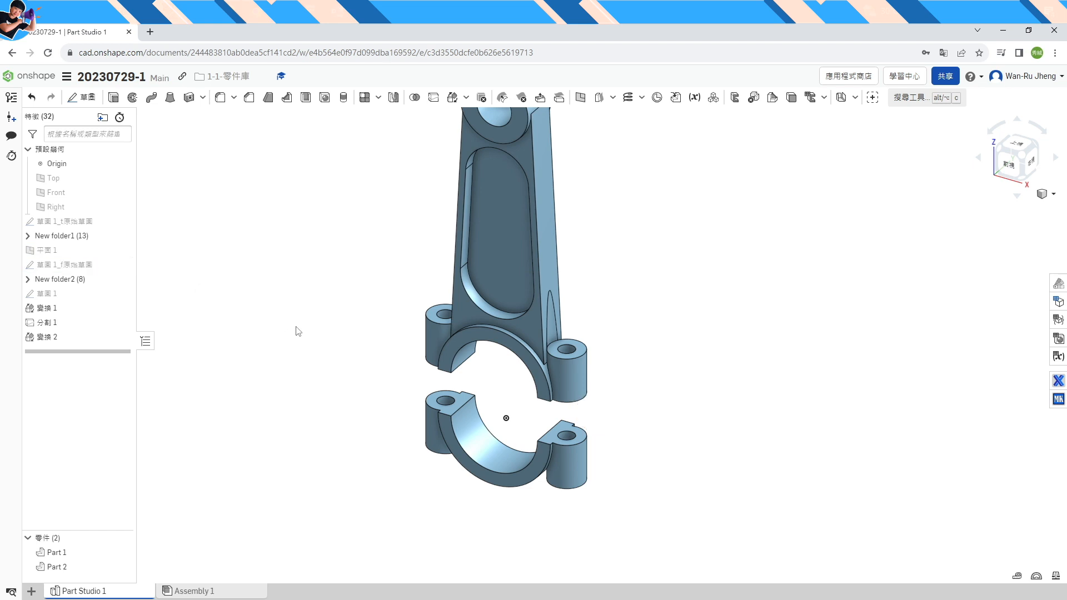
Hide the origin and display the split rod shaded without edges
{"action": "scroll", "coordinate": [550, 282], "scroll_direction": "down", "scroll_amount": 5}
{"action": "scroll", "coordinate": [546, 246], "scroll_direction": "up", "scroll_amount": 5}
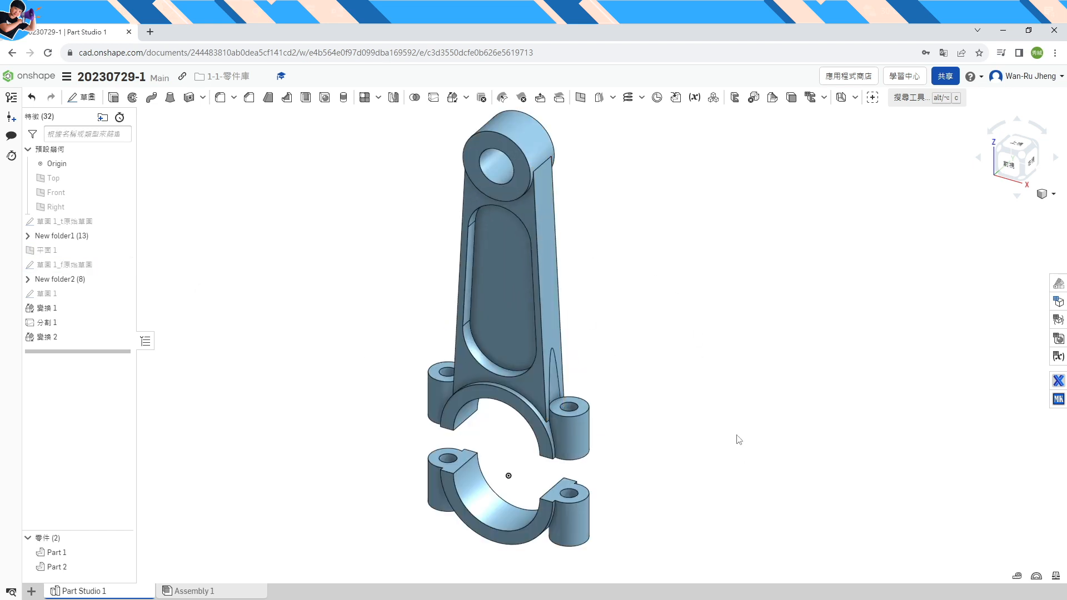
{"action": "left_click", "coordinate": [124, 163]}
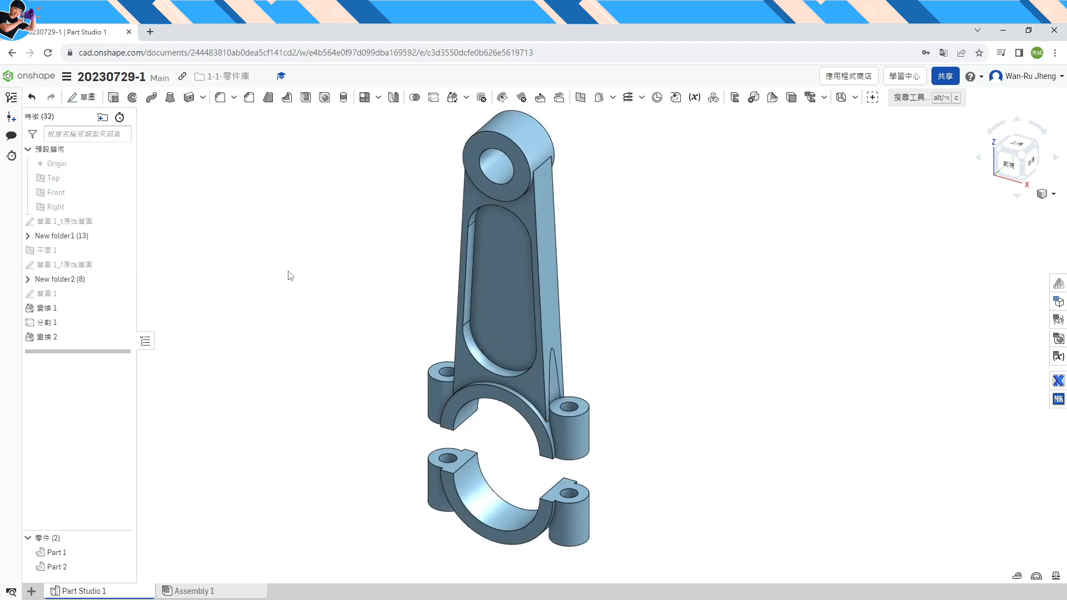
{"action": "left_click", "coordinate": [1037, 153]}
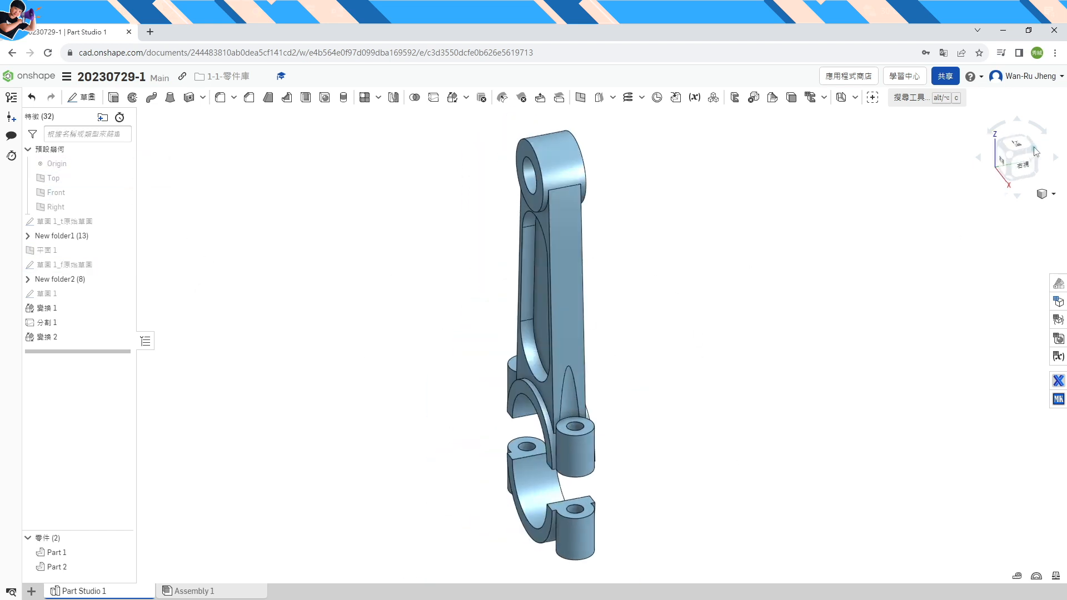
{"action": "left_click", "coordinate": [1042, 193]}
{"action": "left_click", "coordinate": [978, 225]}
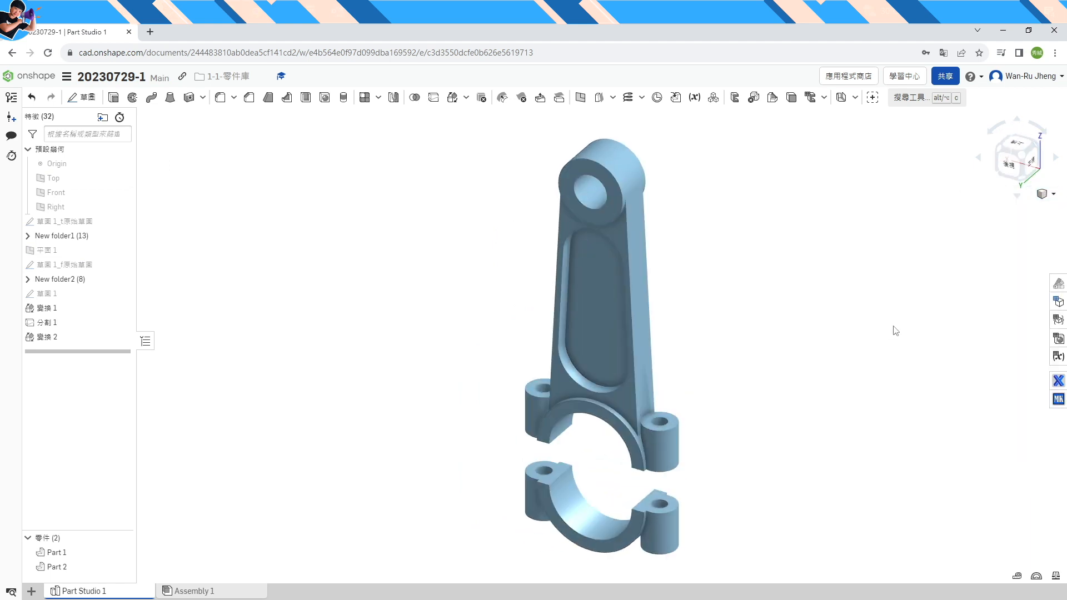
Set the appearance of the lower cap, Part 1, to salmon and the upper rod, Part 2, to orange
{"action": "left_click", "coordinate": [1060, 286]}
{"action": "left_click", "coordinate": [885, 136]}
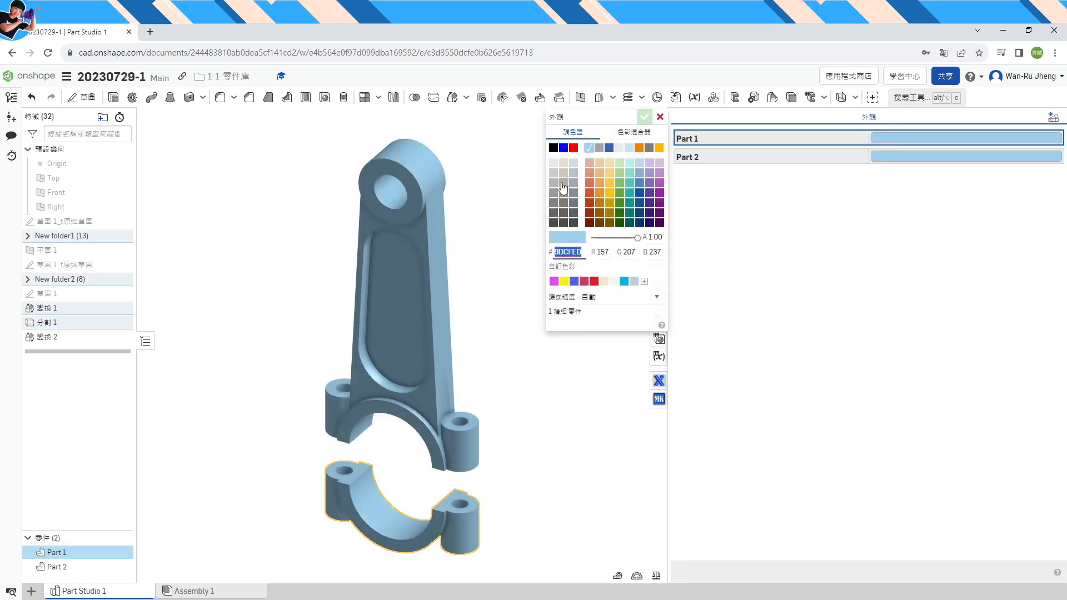
{"action": "left_click", "coordinate": [588, 182]}
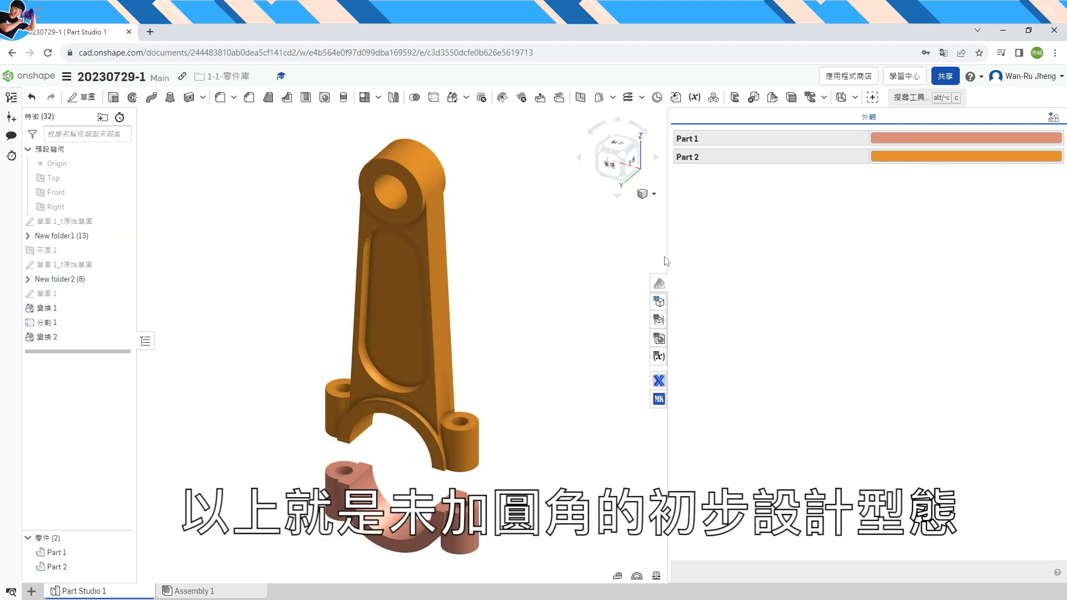
Examine the coloured rod halves in the trimetric view and from the lower corner views
{"action": "left_click", "coordinate": [1043, 193]}
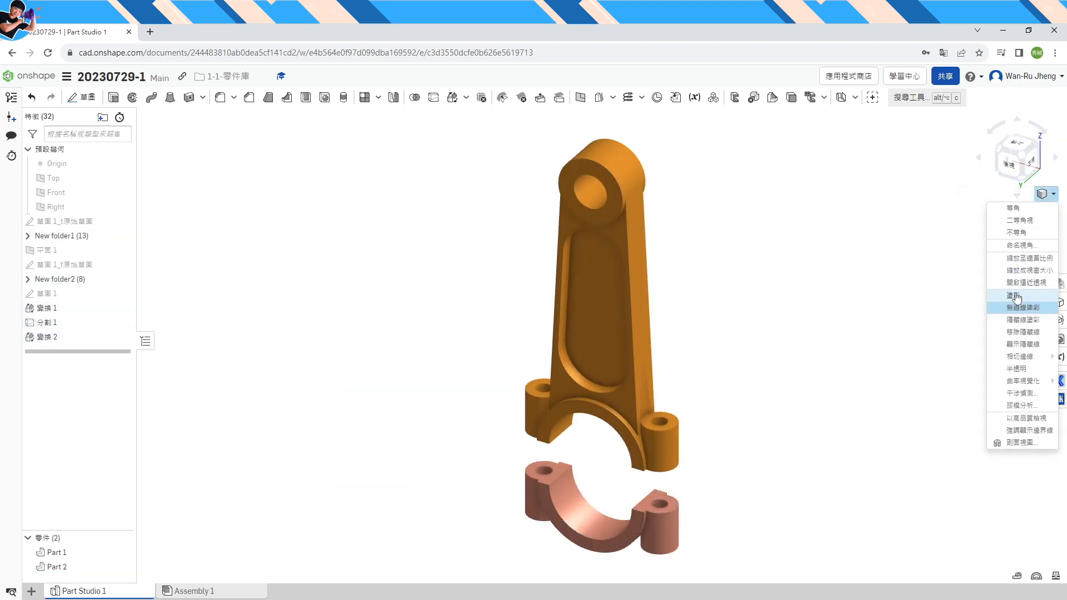
{"action": "left_click", "coordinate": [1022, 233]}
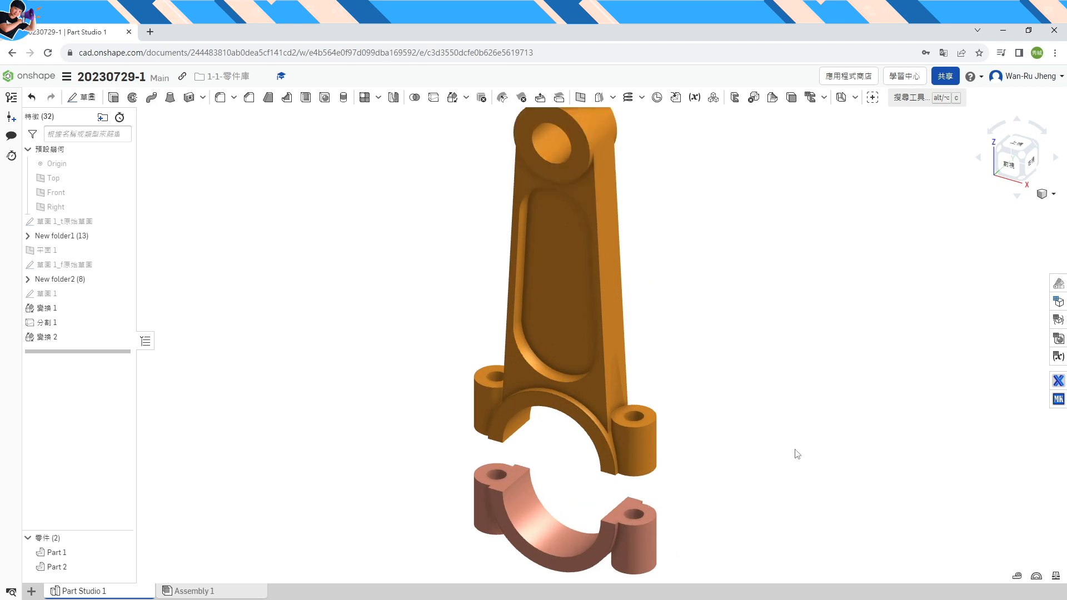
{"action": "left_click", "coordinate": [1026, 181]}
{"action": "left_click", "coordinate": [1026, 181]}
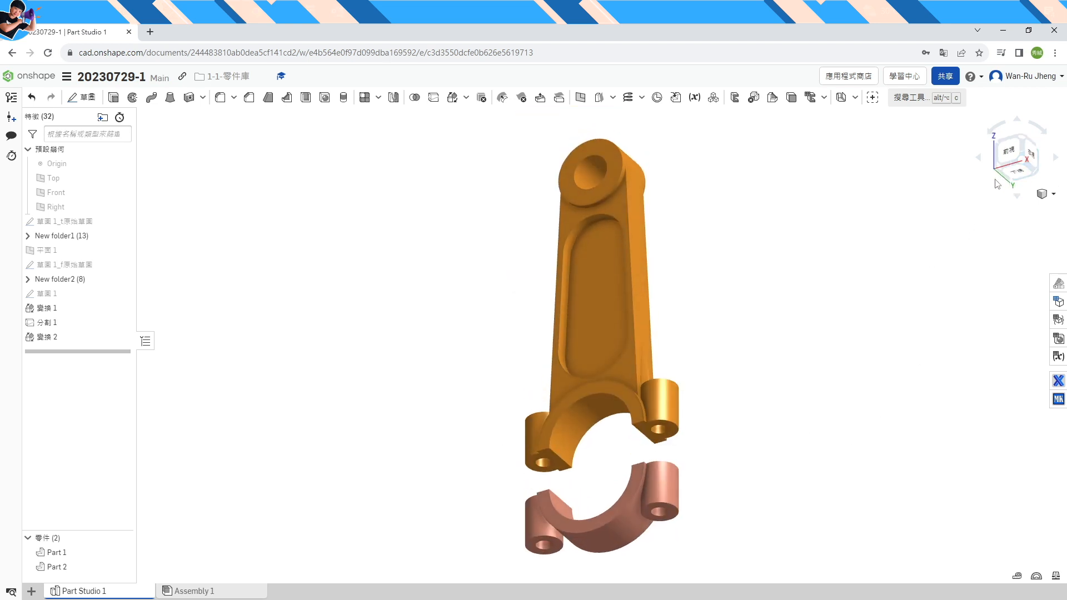
{"action": "left_click", "coordinate": [1001, 174]}
{"action": "left_click", "coordinate": [1000, 172]}
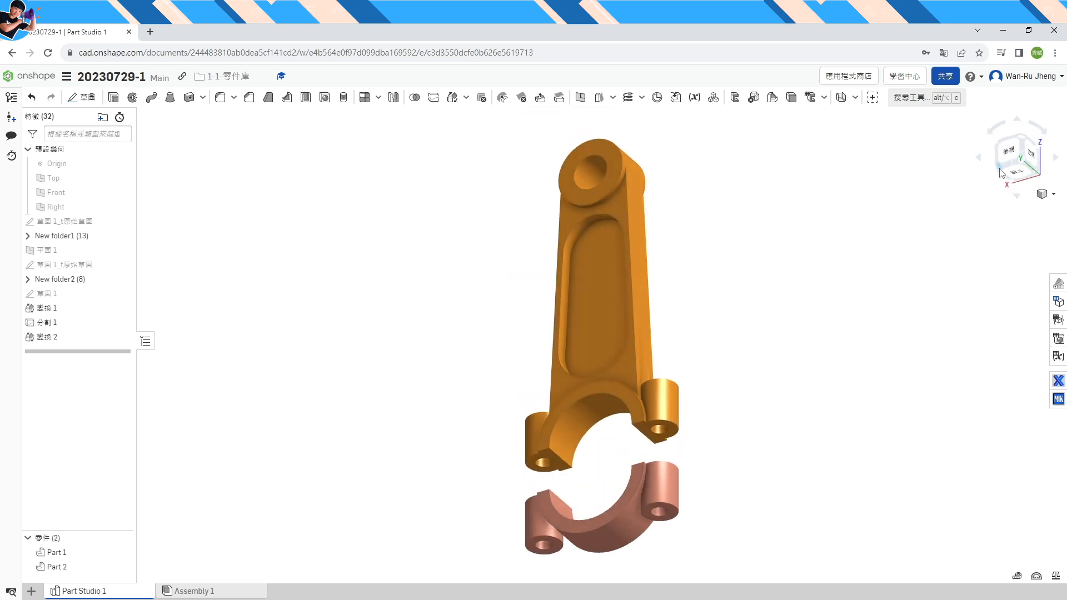